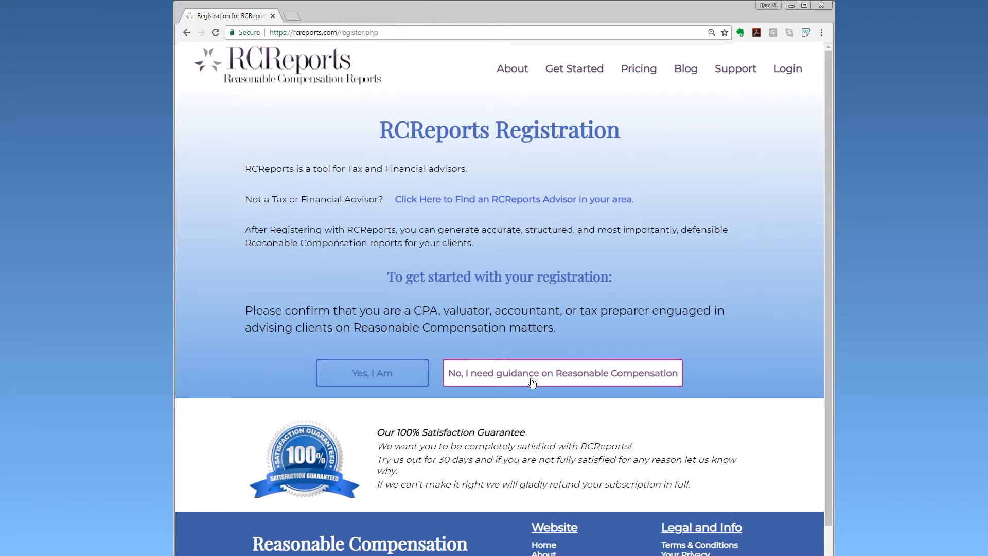
# Confirm advisor status and register the firm name Potomac Tax.
pyautogui.click(381, 377)
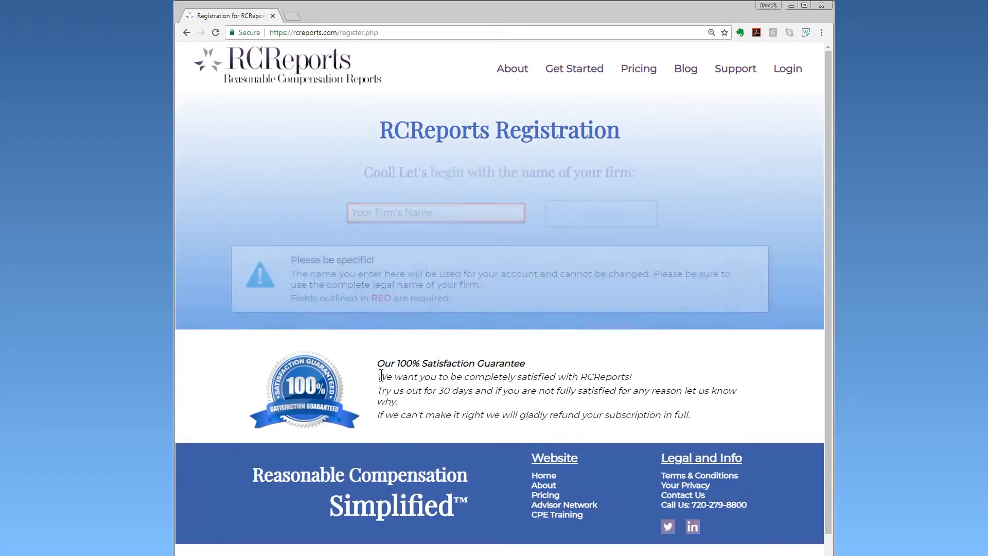
pyautogui.write('Potomac Tax')
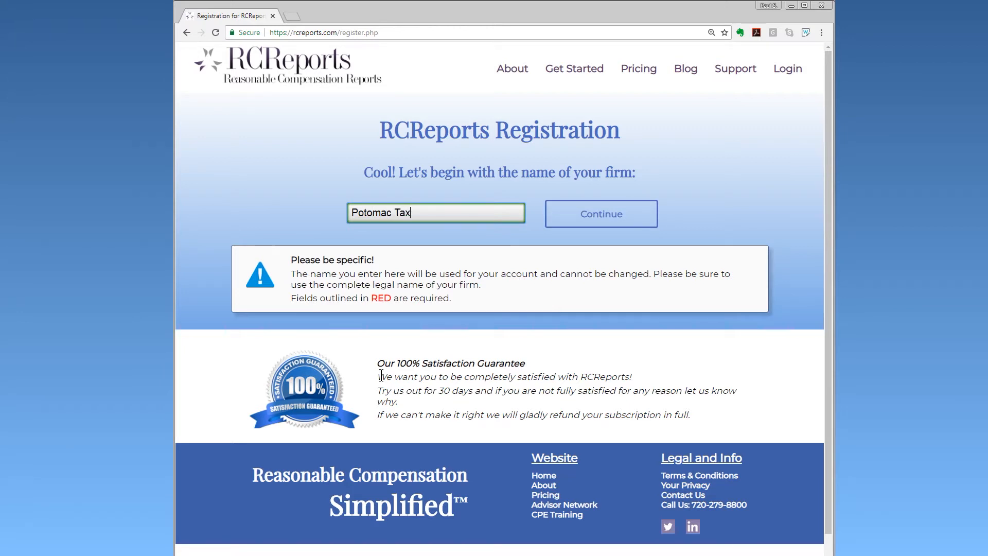
pyautogui.click(618, 216)
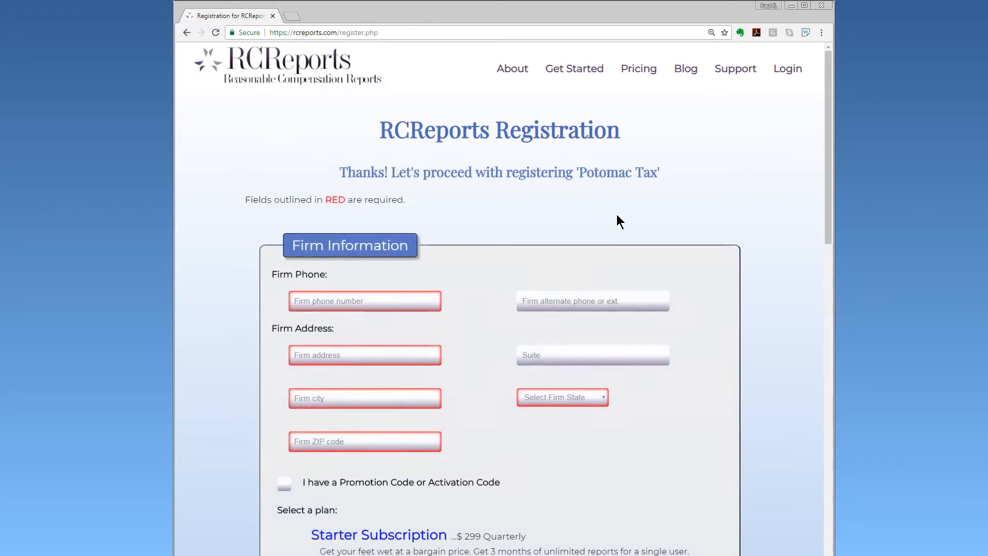
# Choose the Premium Subscription plan.
pyautogui.moveTo(829, 221); pyautogui.dragTo(822, 309)
pyautogui.click(350, 390)
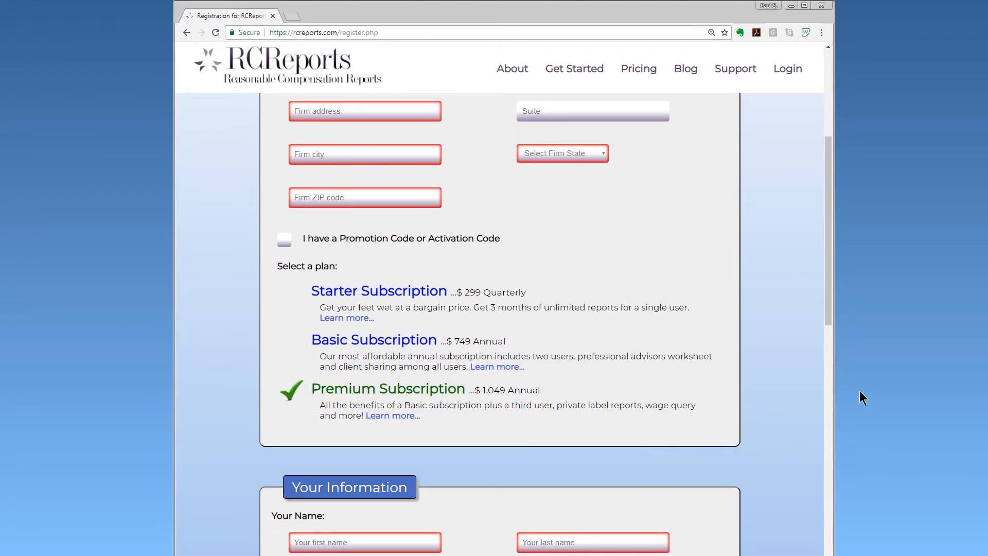
pyautogui.moveTo(827, 319); pyautogui.dragTo(827, 505)
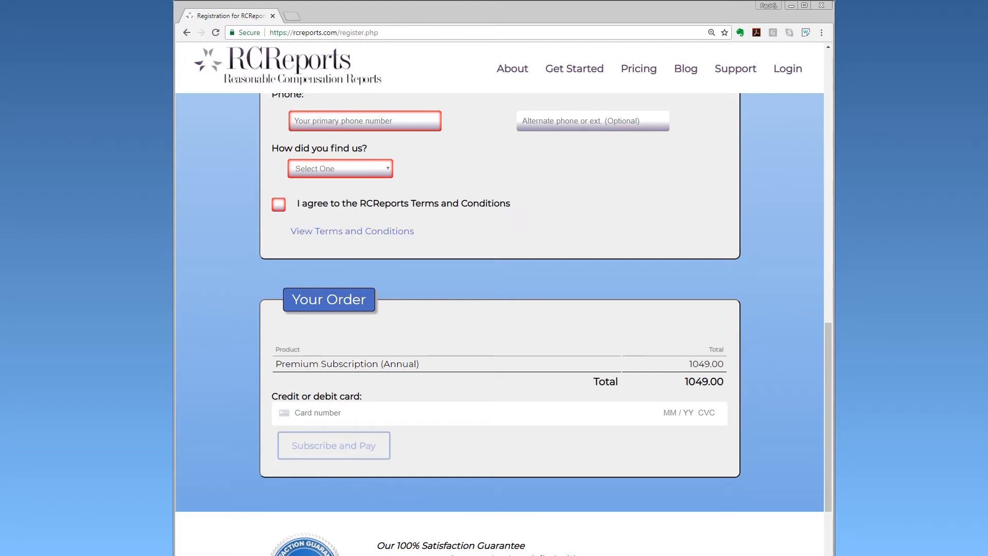
pyautogui.moveTo(829, 486); pyautogui.dragTo(825, 201)
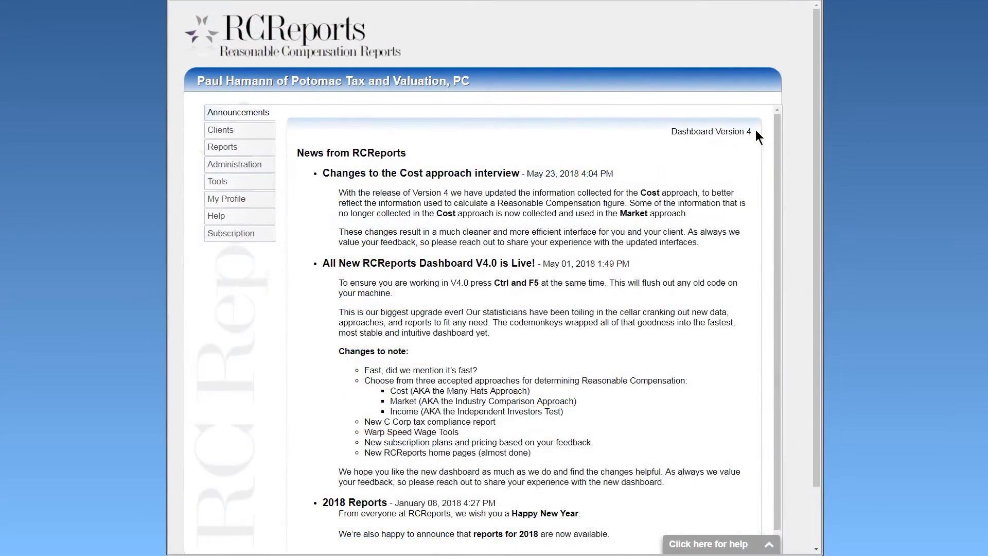
# Review the dashboard header, the My Password requirements, and the client list.
pyautogui.moveTo(756, 131); pyautogui.dragTo(669, 131)
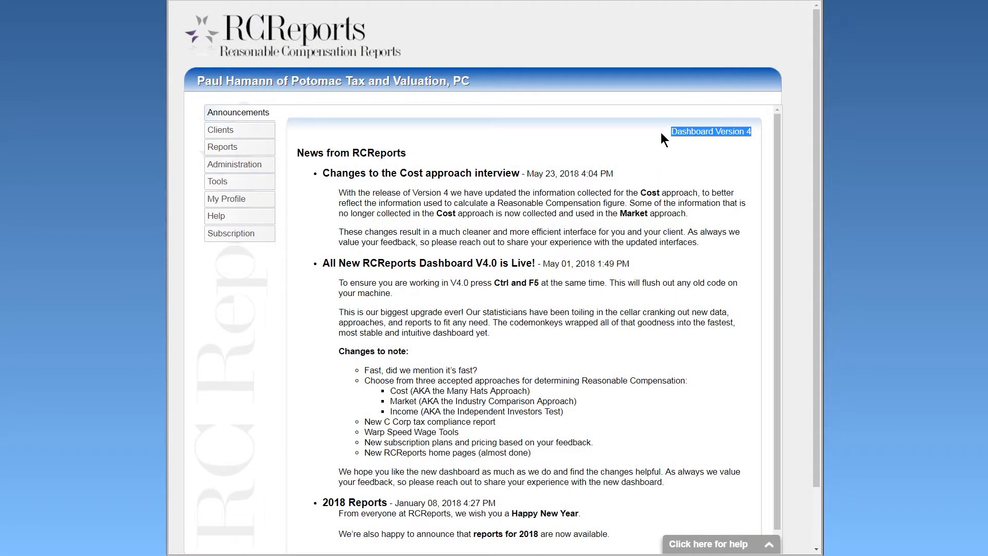
pyautogui.moveTo(477, 83); pyautogui.dragTo(214, 81)
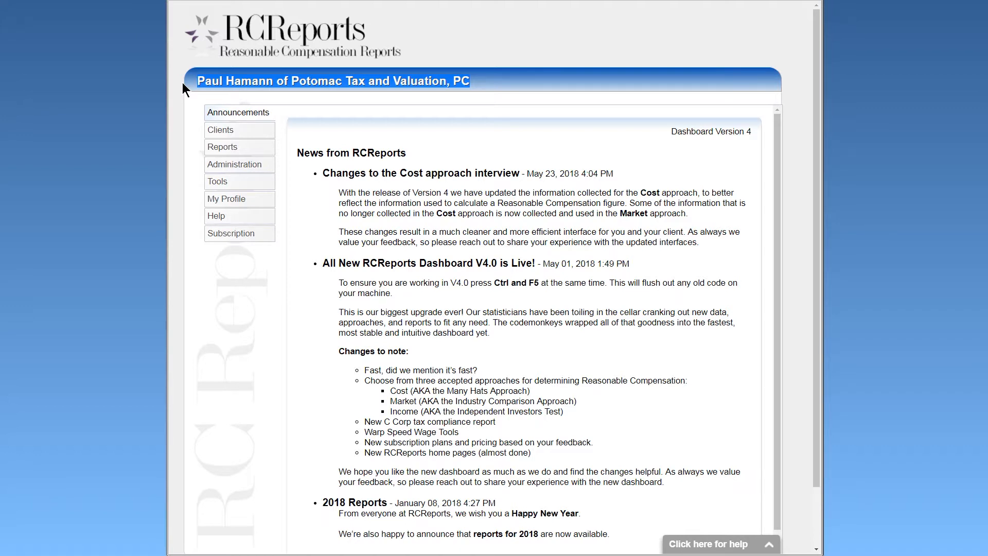
pyautogui.click(235, 204)
pyautogui.click(401, 118)
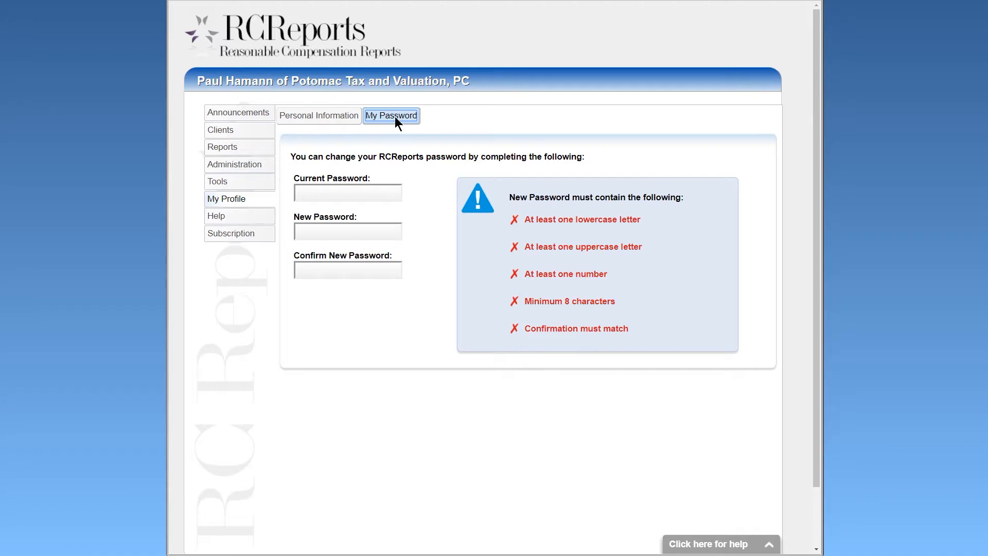
pyautogui.click(254, 133)
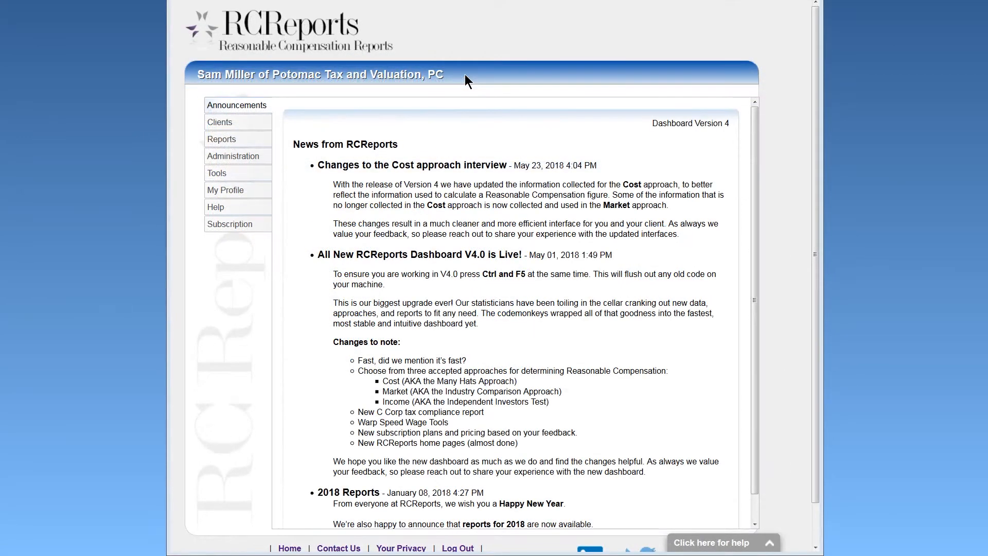
# Go to the empty client list and start a new client profile with Add New Client.
pyautogui.moveTo(464, 74); pyautogui.dragTo(198, 76)
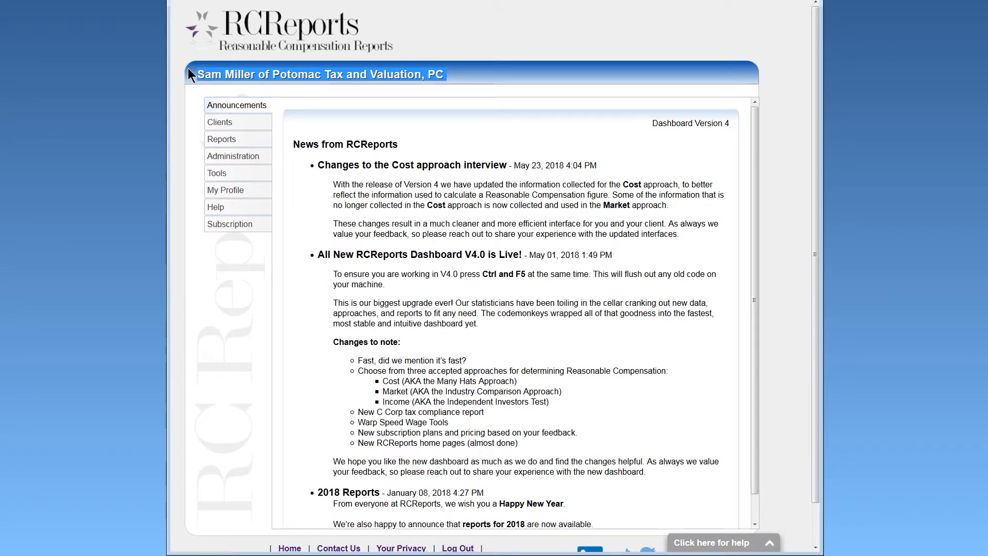
pyautogui.click(188, 67)
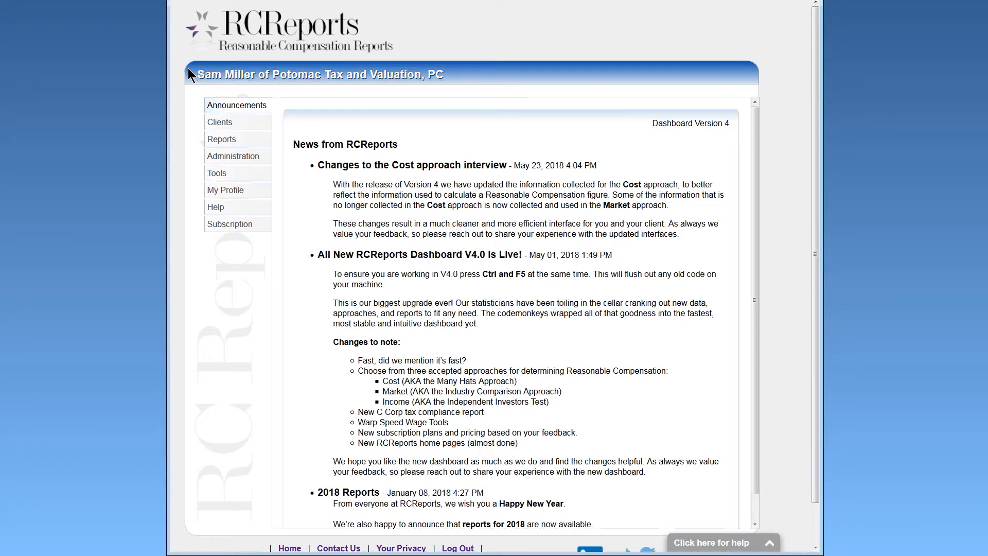
pyautogui.click(221, 123)
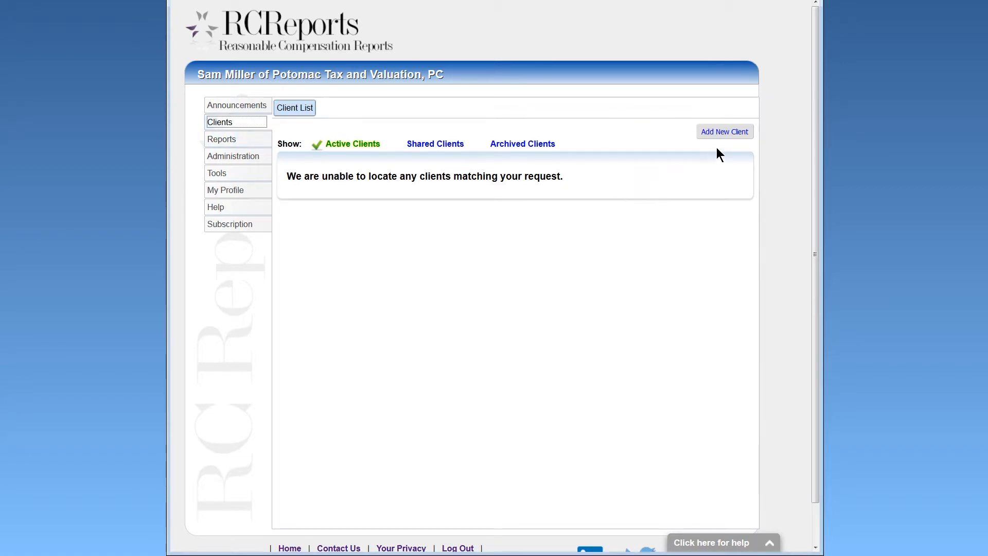
pyautogui.click(735, 132)
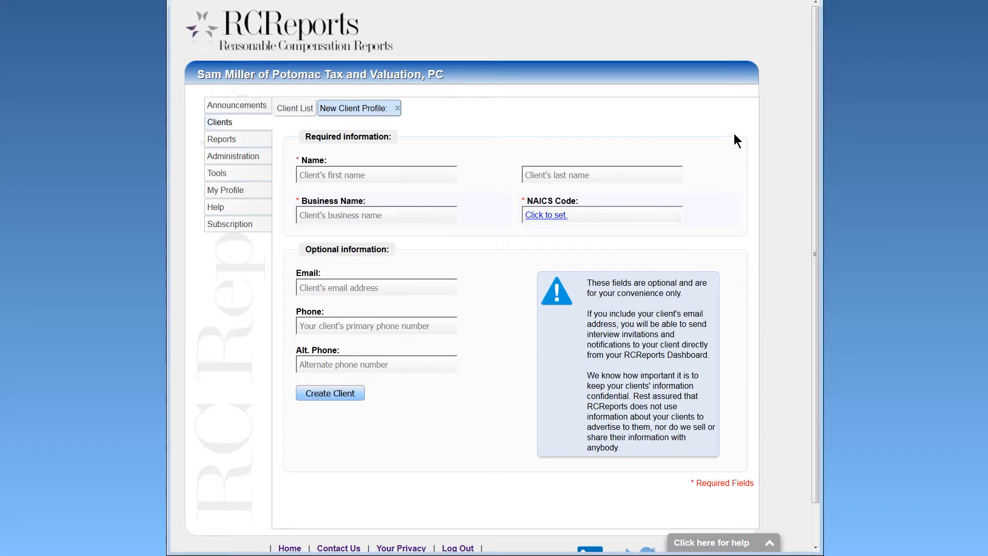
# Enter the client's first and last name and the business name 'Jane's DOE-Nuts'.
pyautogui.click(452, 178)
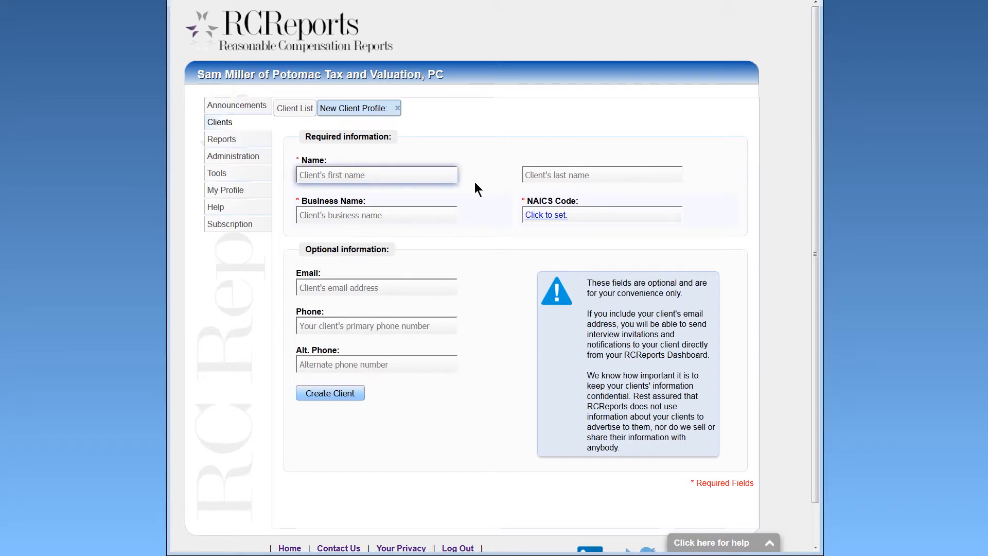
pyautogui.write('Jane')
pyautogui.press('Tab')
pyautogui.write('Doe')
pyautogui.press('Tab')
pyautogui.write("Jane's")
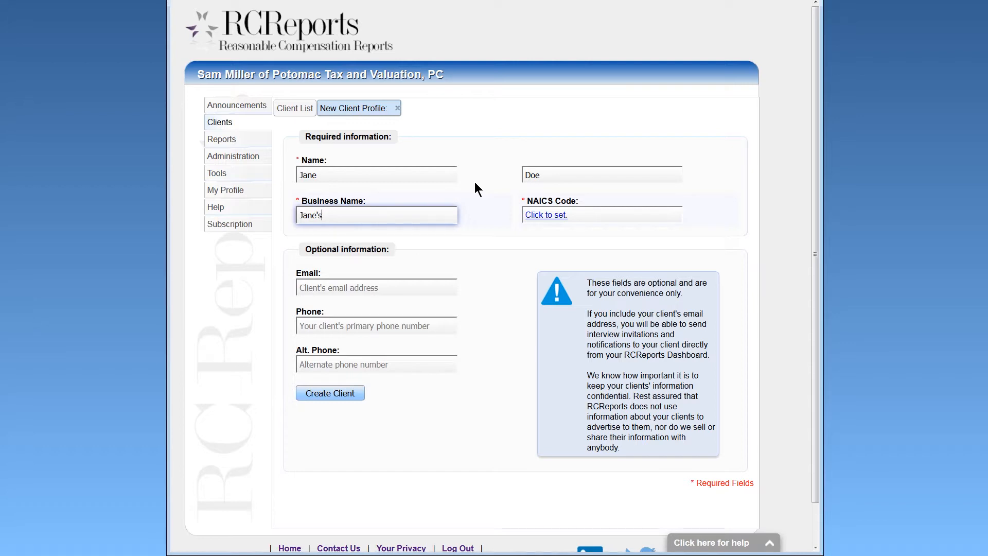
pyautogui.write(' DOE-Nuts')
# Set NAICS code 311811 Retail Bakeries via a 'baker' search, add the client's e-mail, and create the client.
pyautogui.click(534, 216)
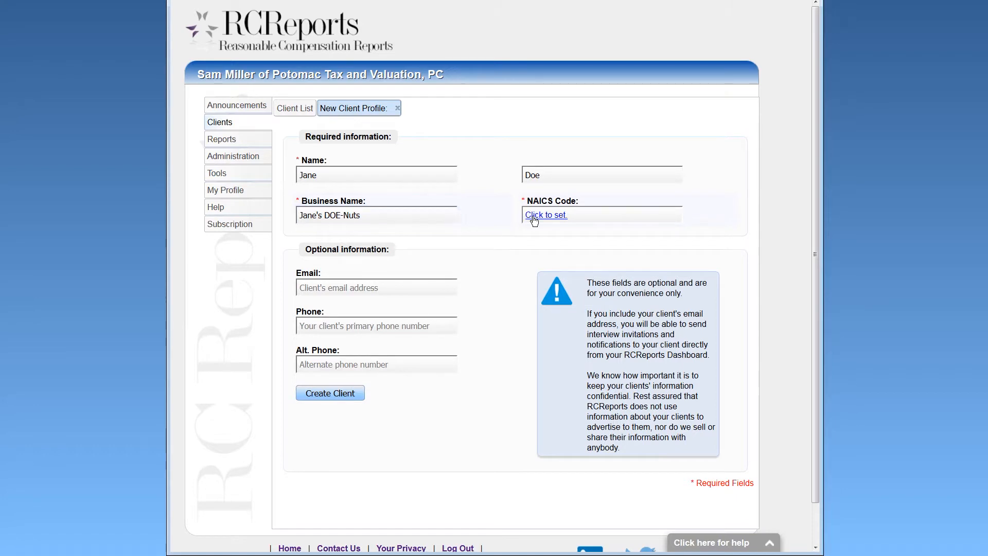
pyautogui.click(533, 262)
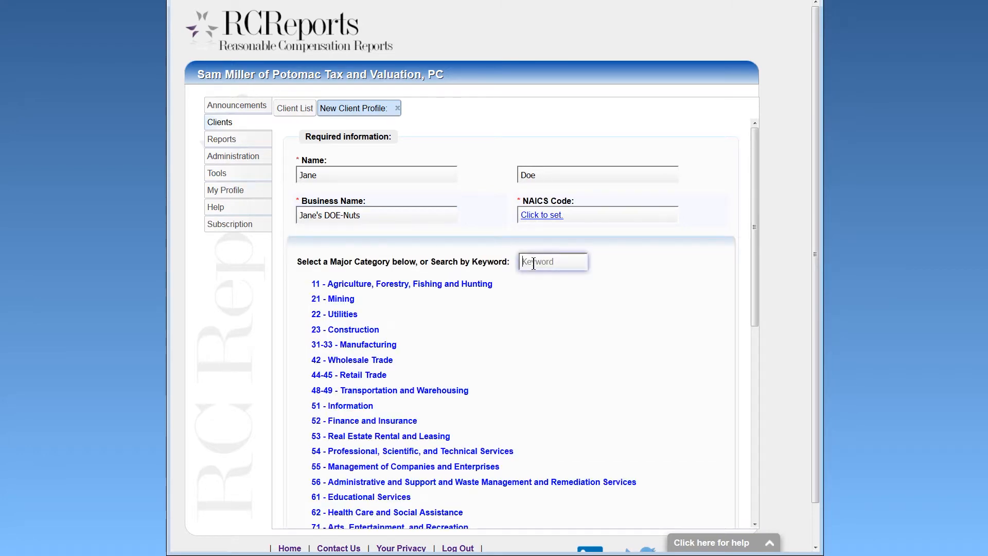
pyautogui.write('baker')
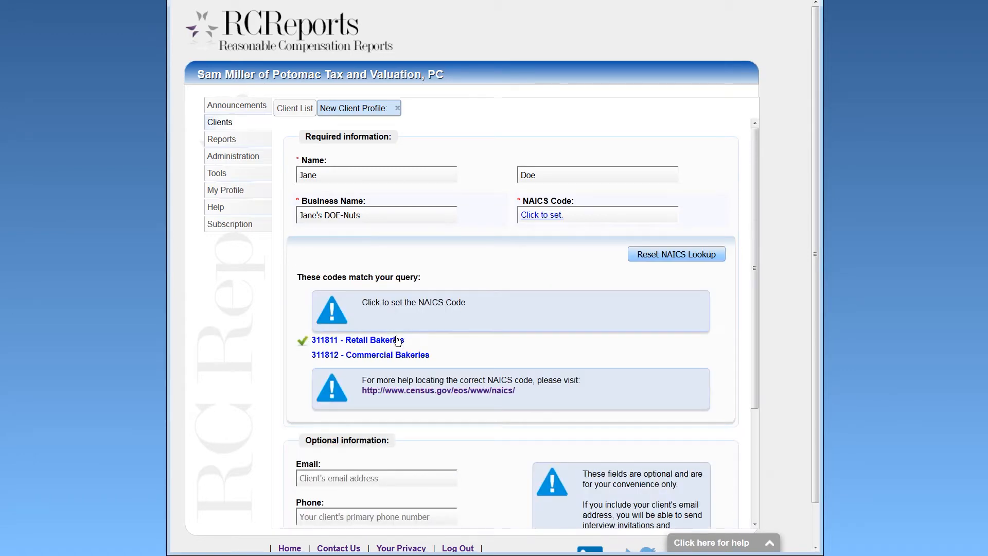
pyautogui.click(394, 340)
pyautogui.click(390, 298)
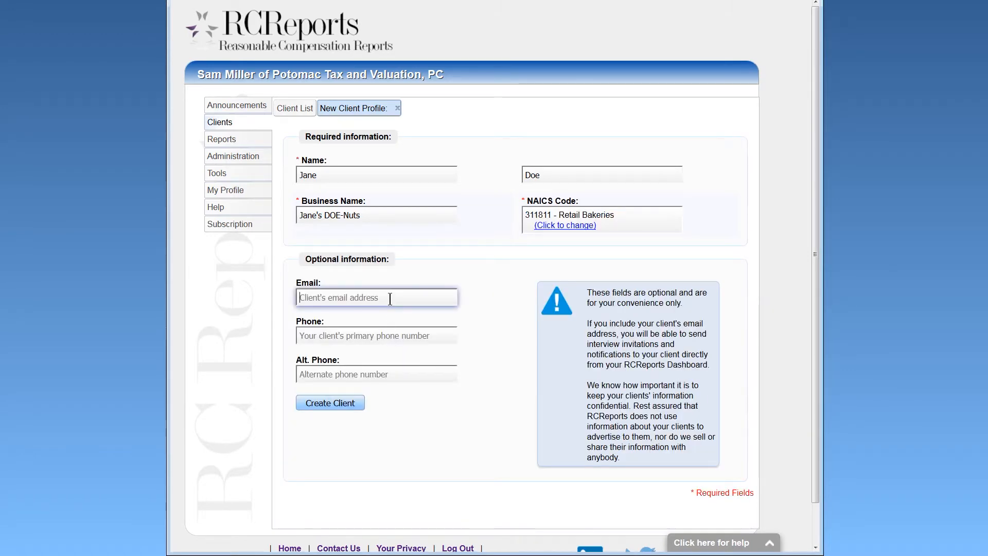
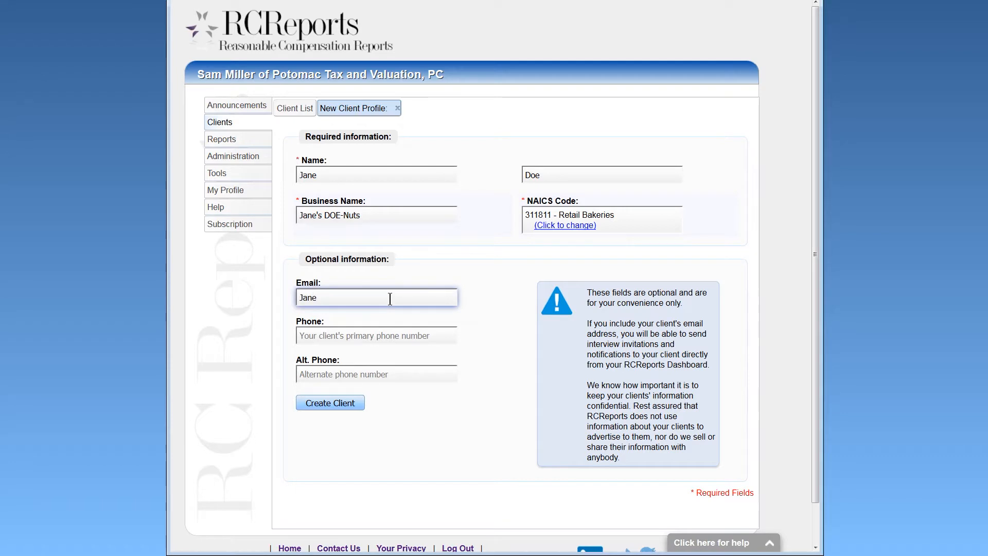
pyautogui.moveTo(579, 290); pyautogui.dragTo(678, 464)
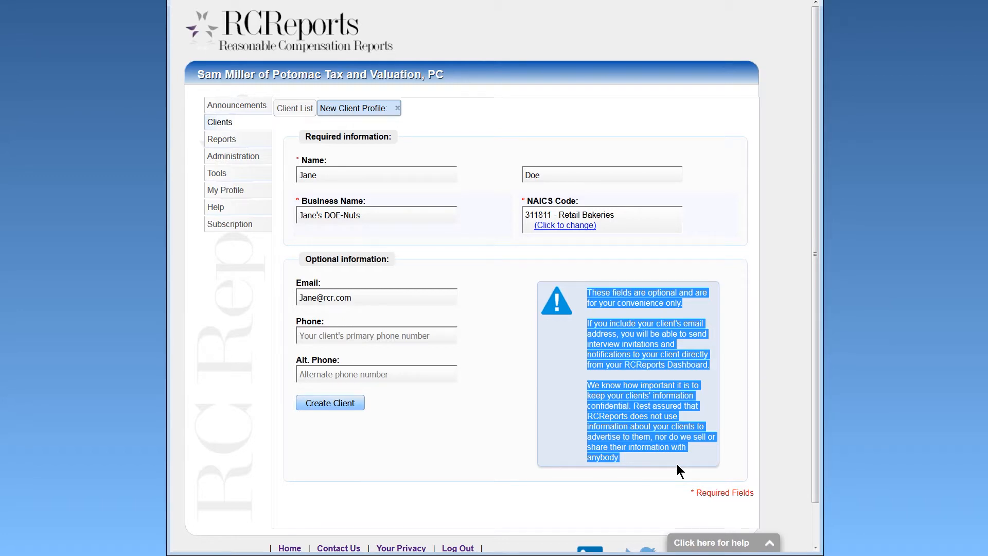
pyautogui.click(355, 401)
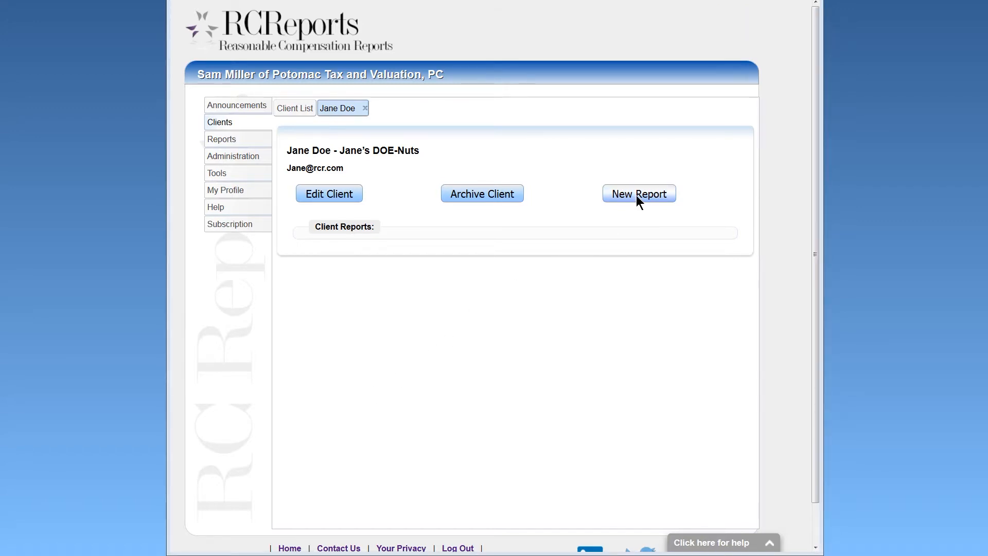
# Start a new report, read the purpose descriptions, and choose Tax Compliance S Corp.
pyautogui.click(636, 196)
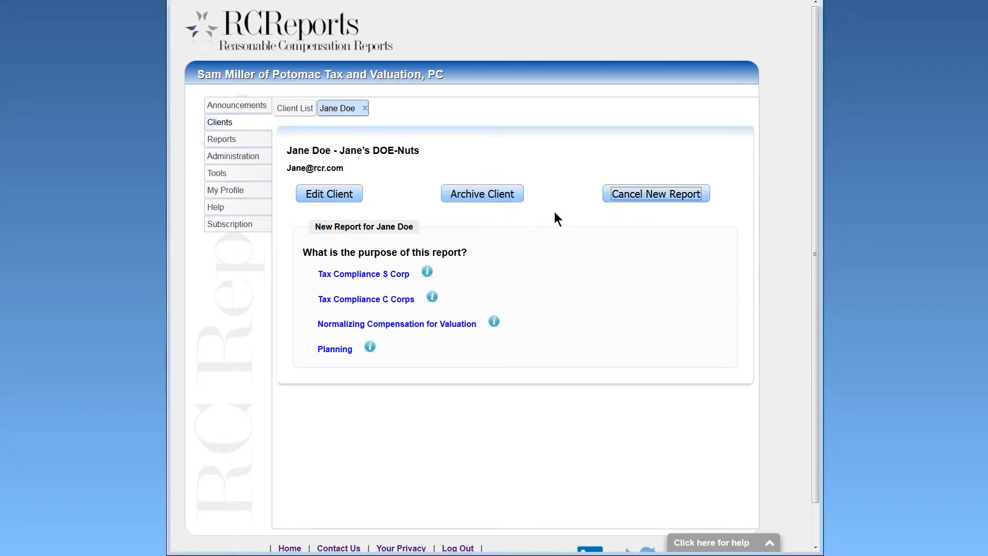
pyautogui.click(427, 271)
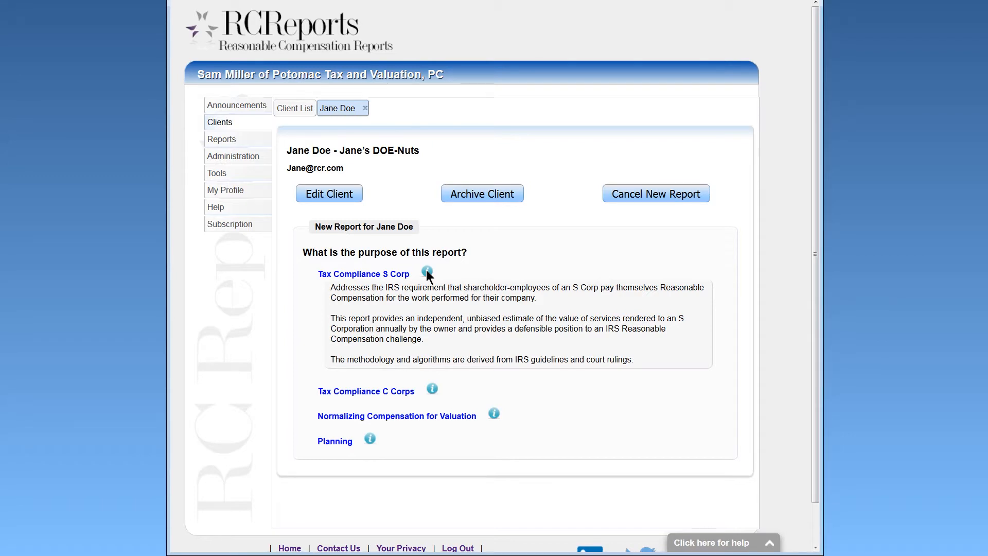
pyautogui.click(426, 271)
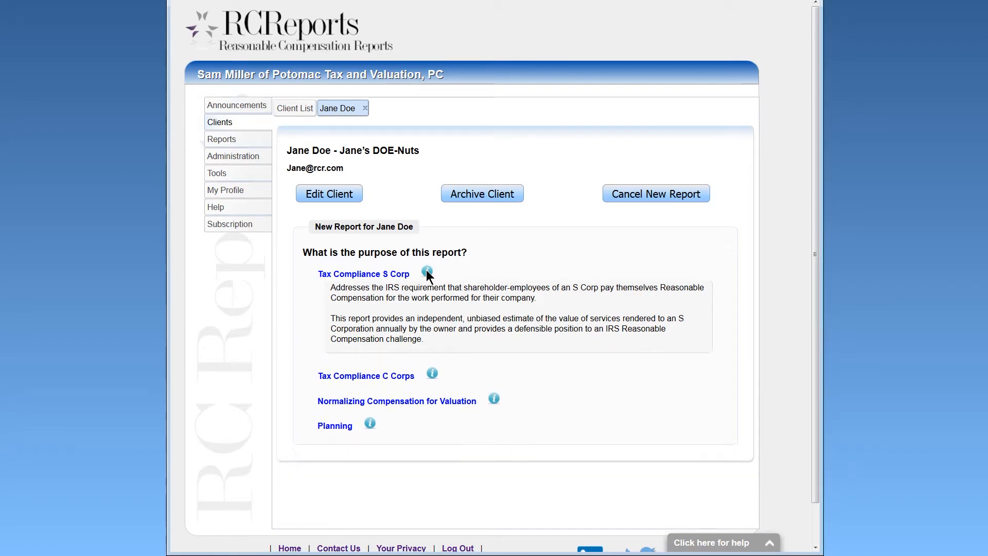
pyautogui.click(433, 296)
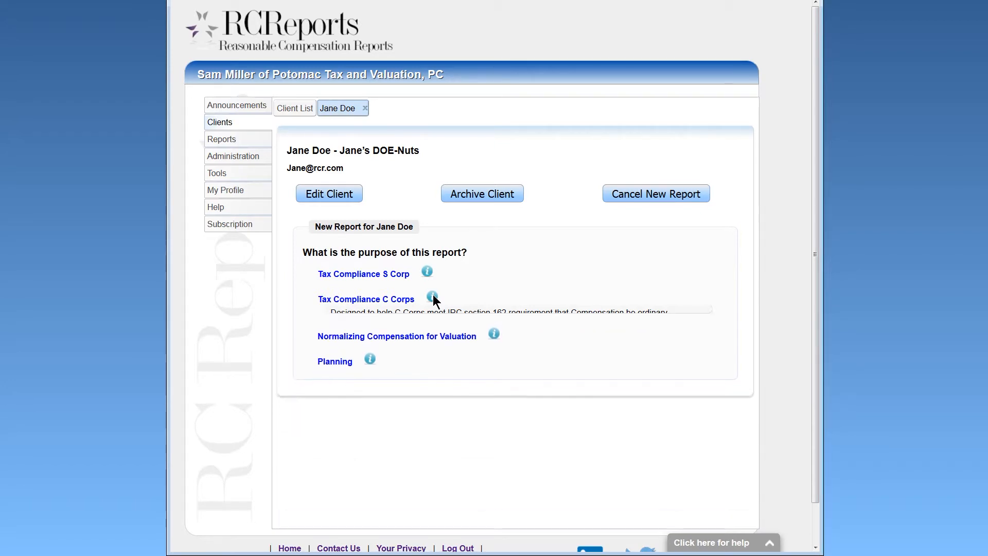
pyautogui.moveTo(498, 322)
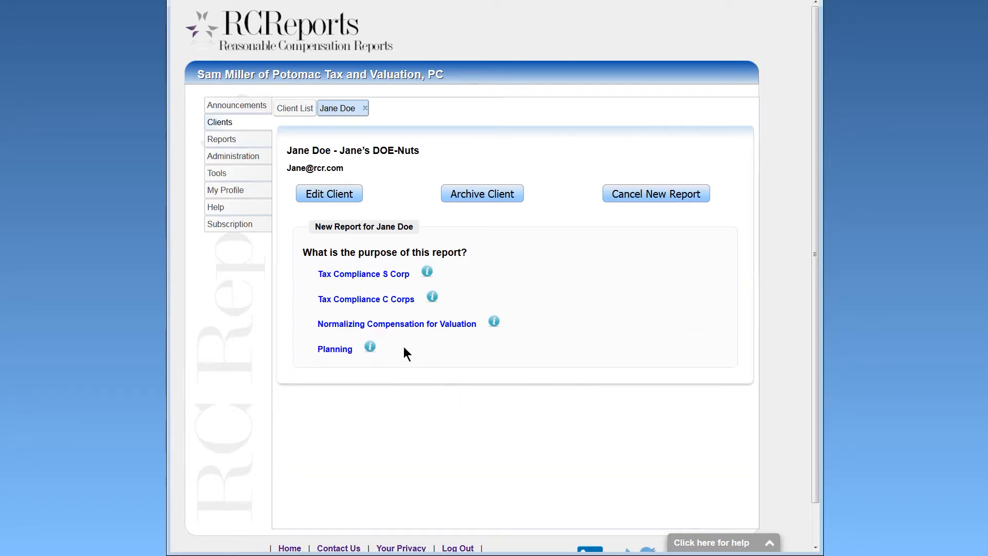
pyautogui.moveTo(371, 349)
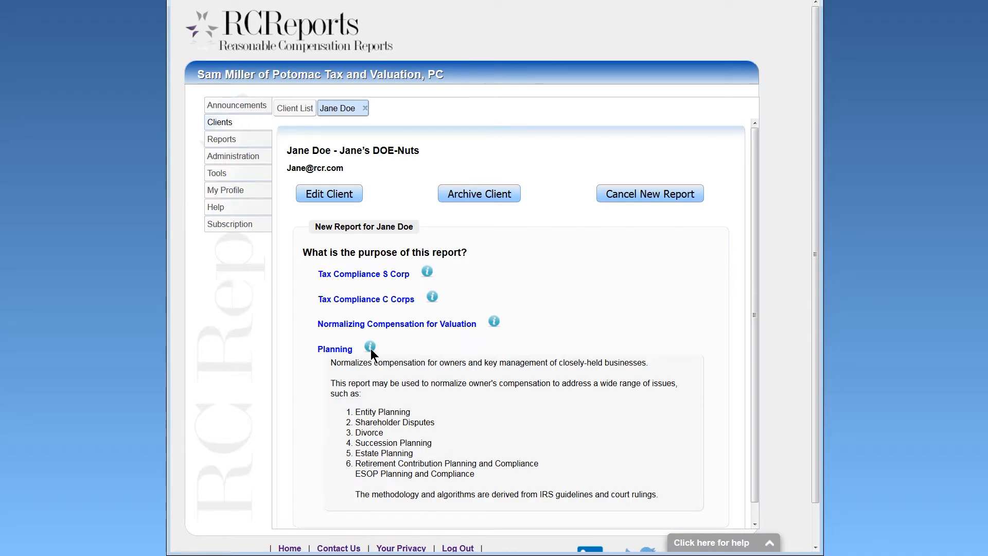
pyautogui.click(371, 348)
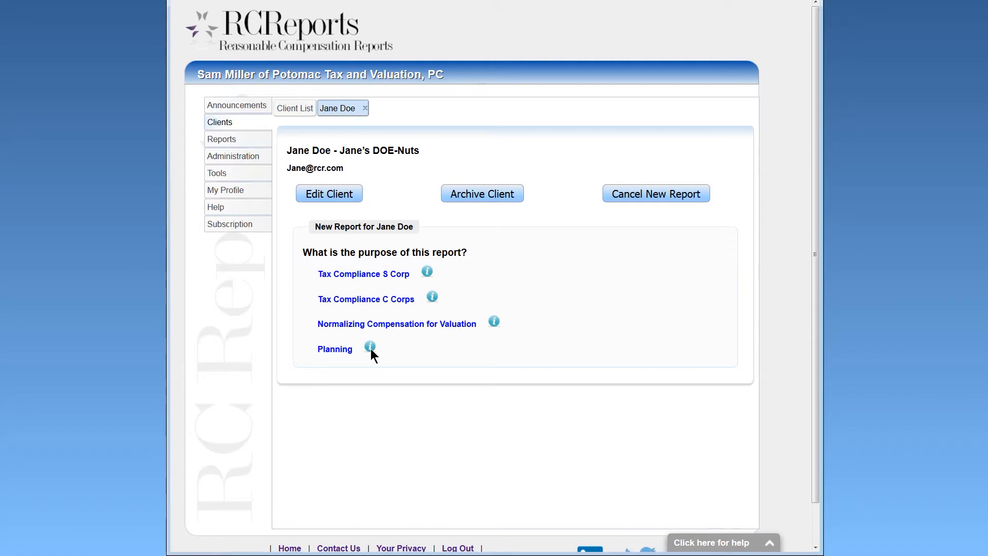
pyautogui.click(328, 275)
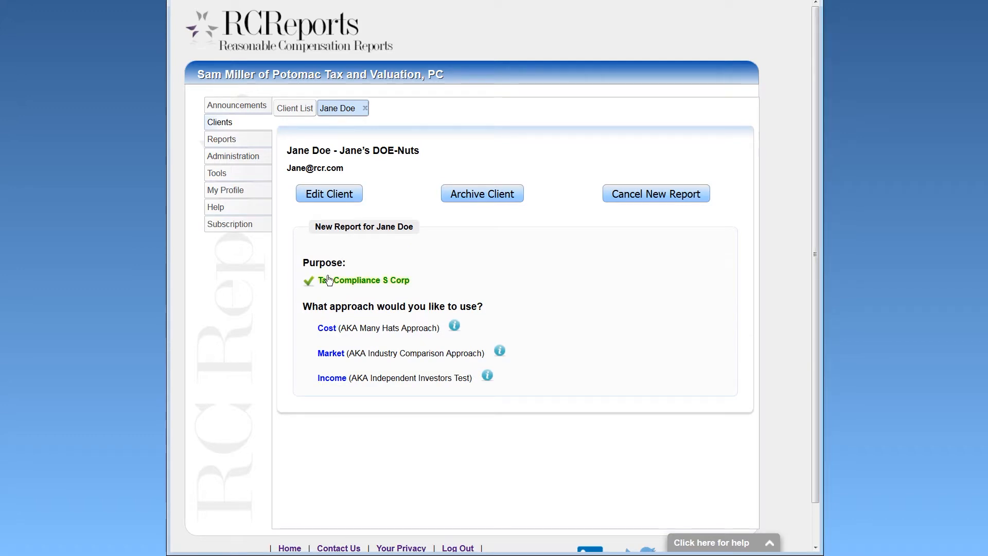
# Read the Cost and Market approach explanations and when each works best.
pyautogui.click(456, 325)
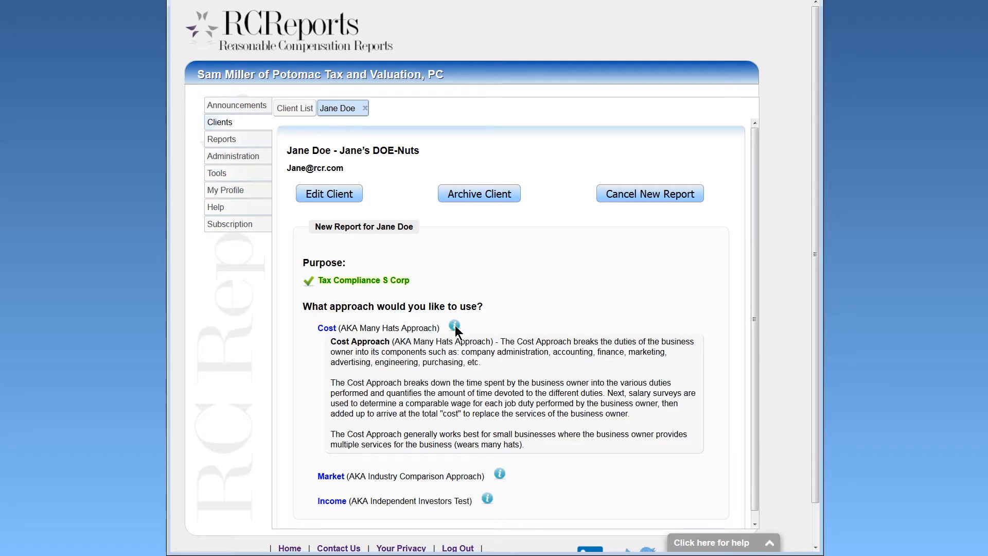
pyautogui.moveTo(330, 435); pyautogui.dragTo(542, 444)
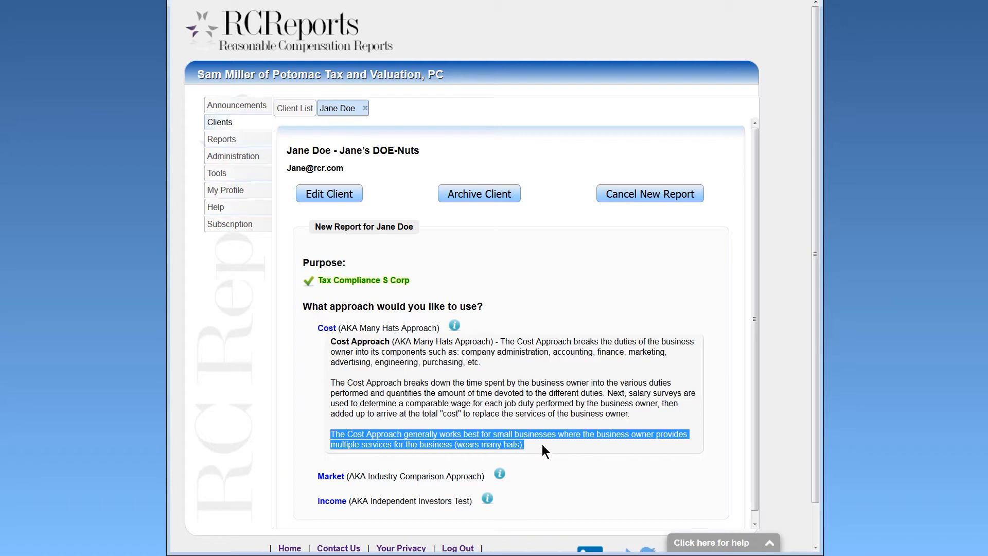
pyautogui.click(455, 326)
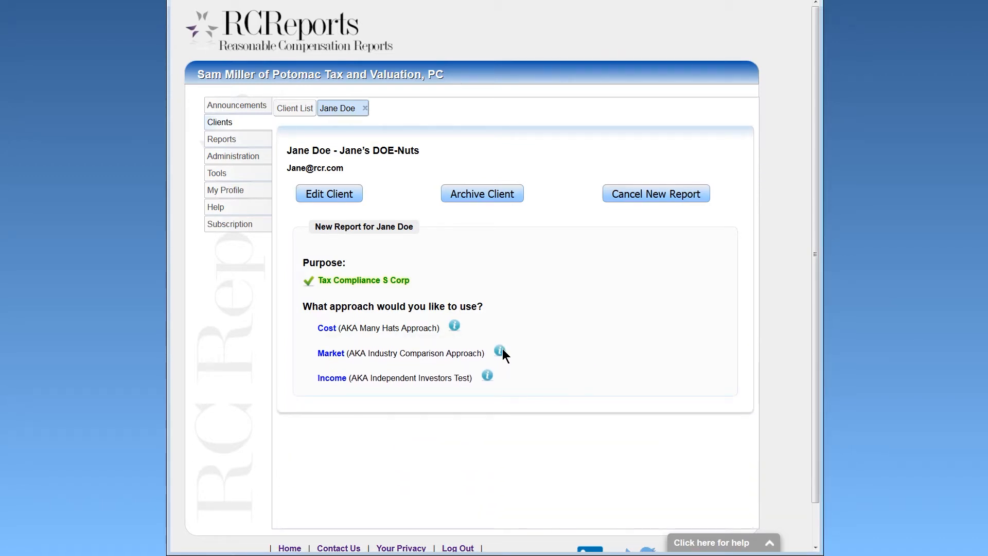
pyautogui.click(501, 350)
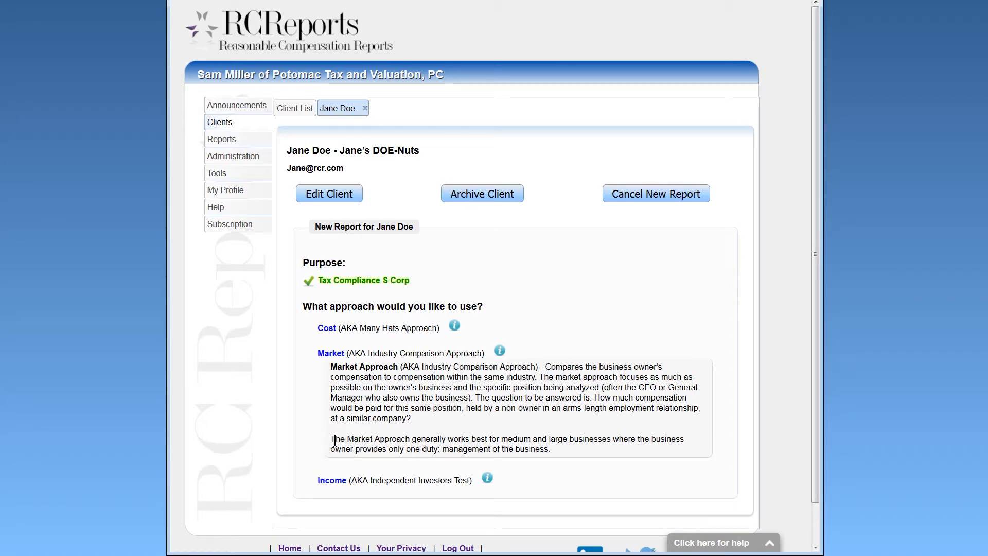
pyautogui.moveTo(328, 439); pyautogui.dragTo(549, 450)
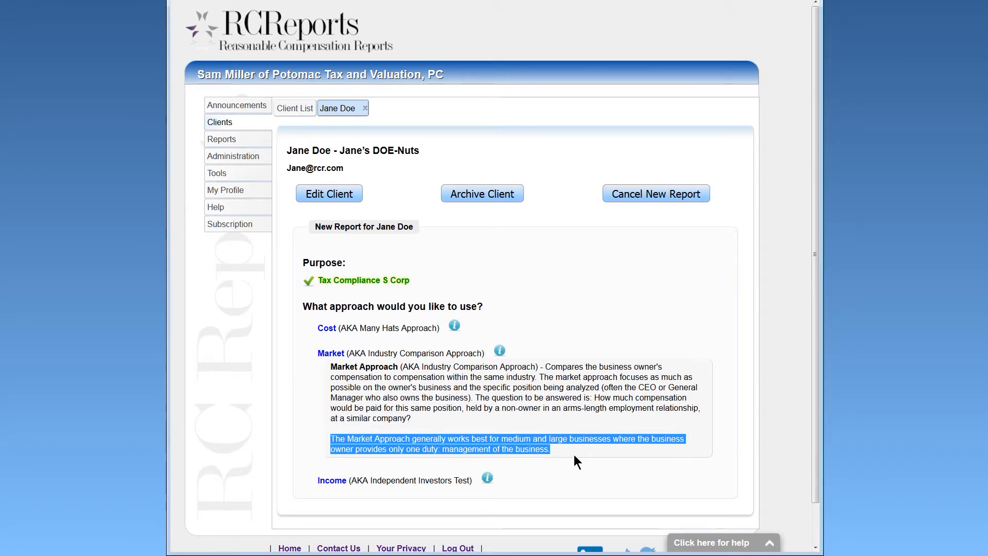
pyautogui.click(499, 351)
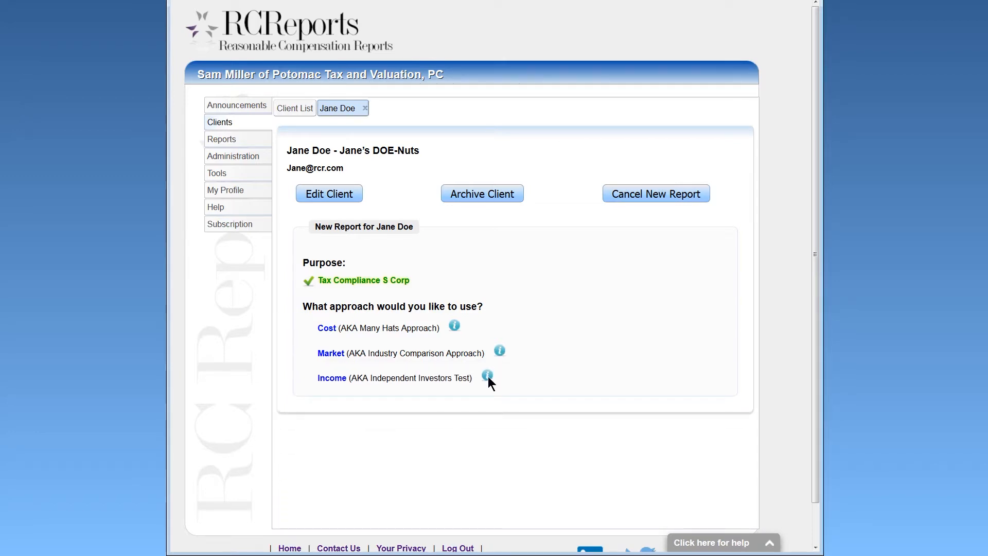
# Read the Income approach explanation, then choose the Cost approach.
pyautogui.click(487, 377)
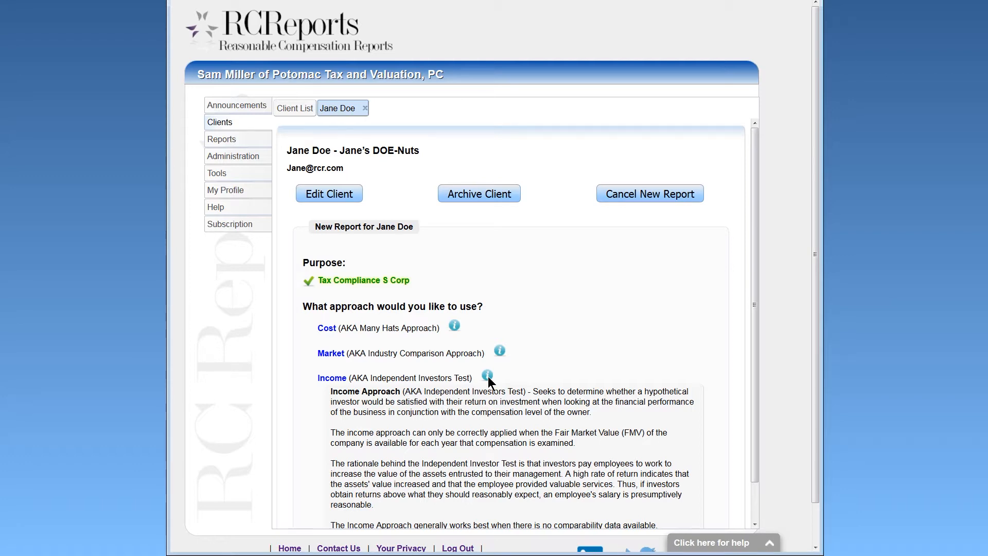
pyautogui.scroll(-2, 487, 376)
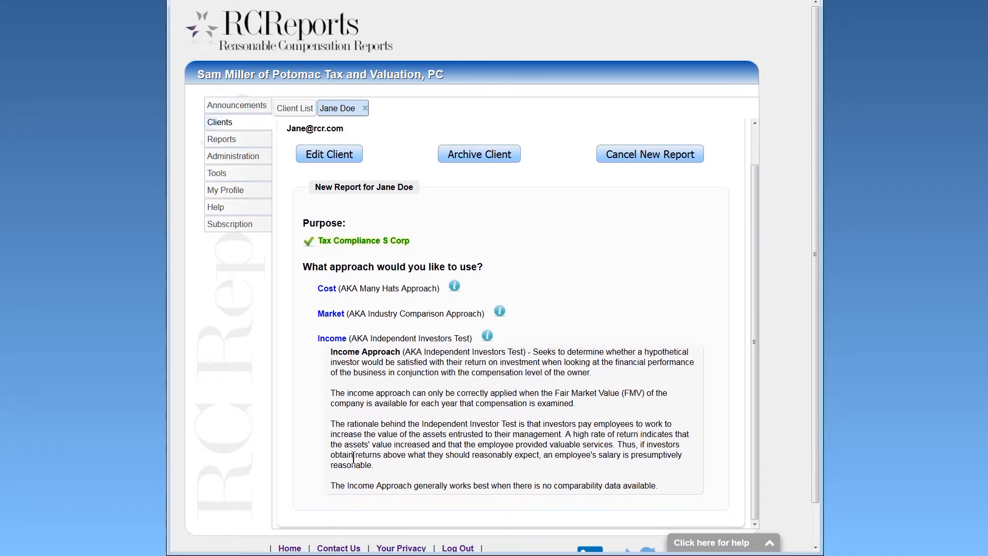
pyautogui.moveTo(330, 485); pyautogui.dragTo(644, 485)
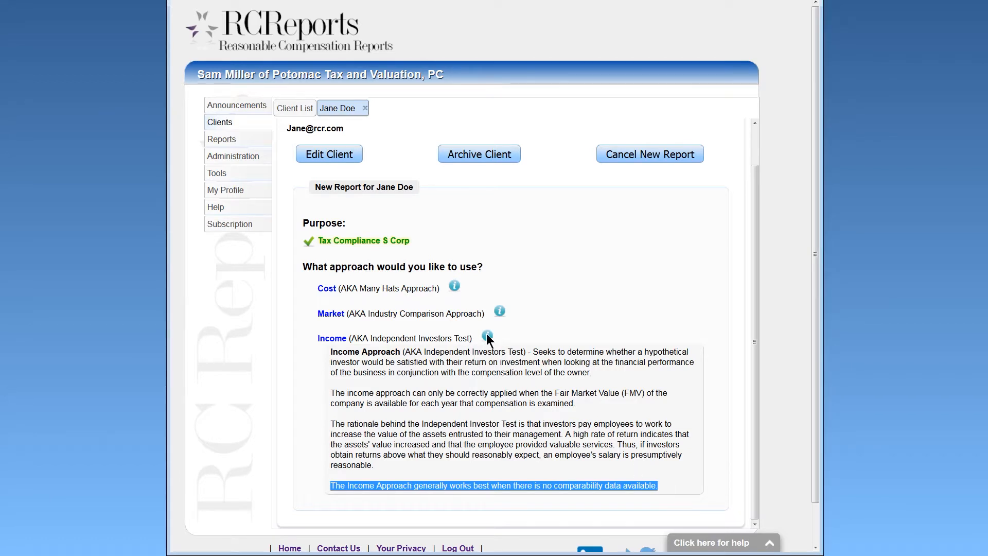
pyautogui.click(328, 329)
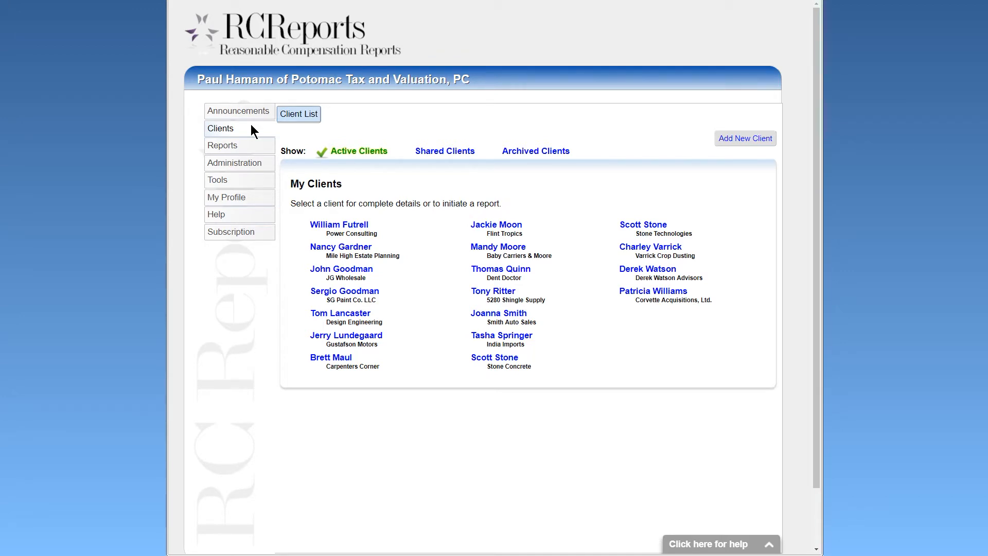
# Open the Dent Doctor client's record from the active client list.
pyautogui.click(480, 270)
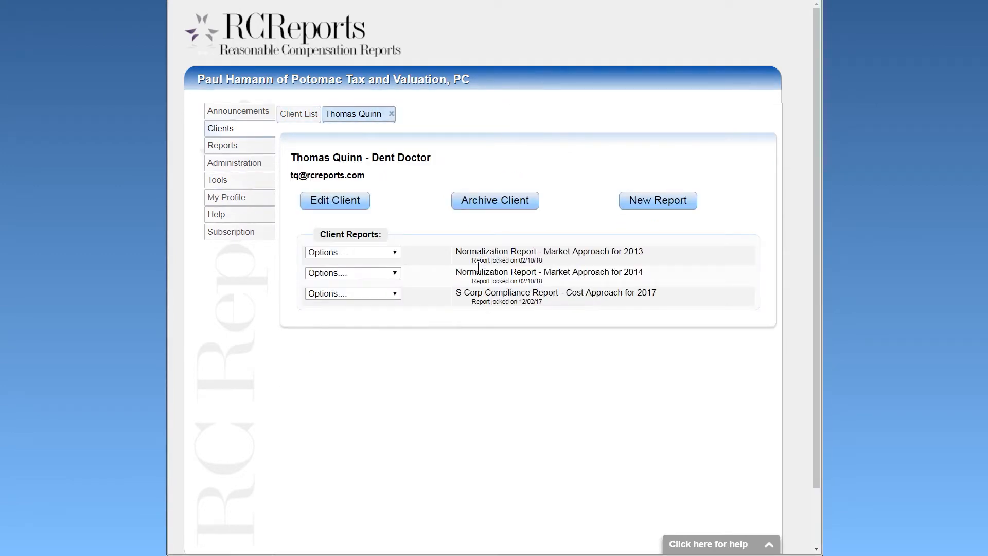
pyautogui.click(348, 199)
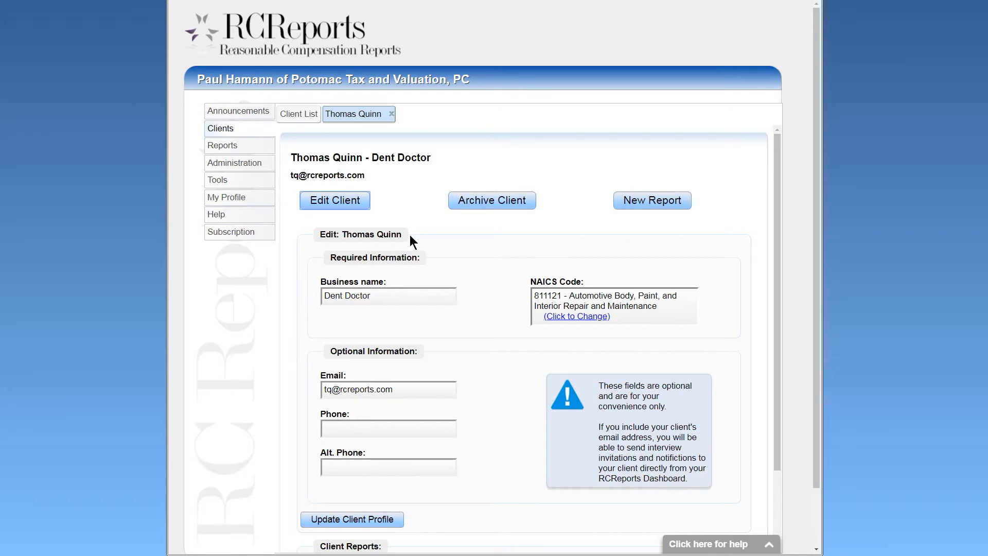
pyautogui.click(349, 201)
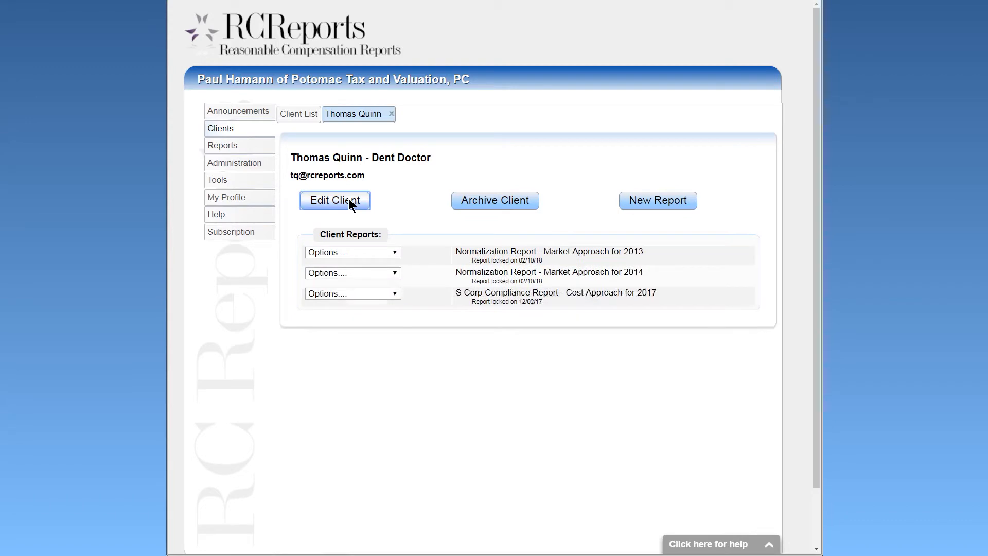
# Archive the Dent Doctor client and check it in the Archived Clients list.
pyautogui.click(489, 202)
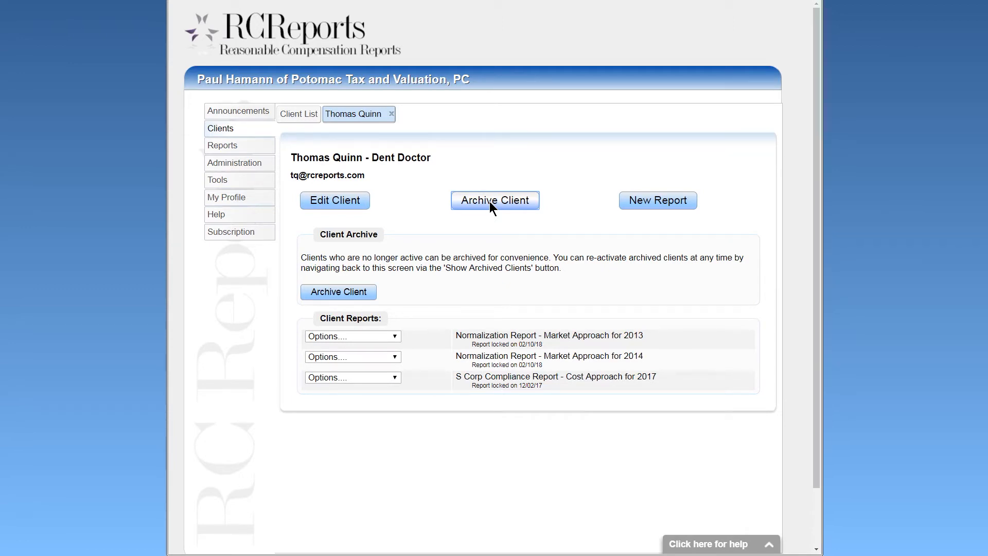
pyautogui.click(342, 291)
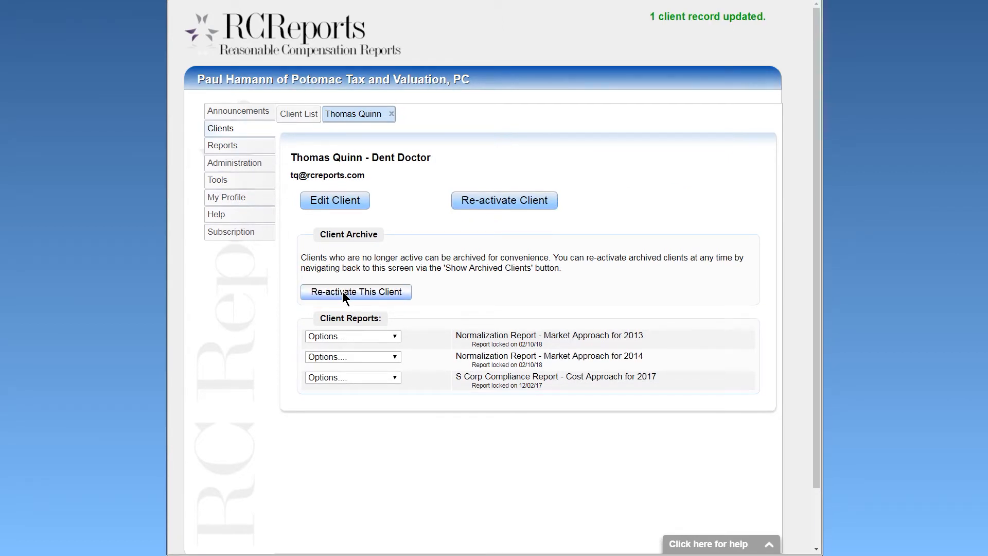
pyautogui.click(391, 114)
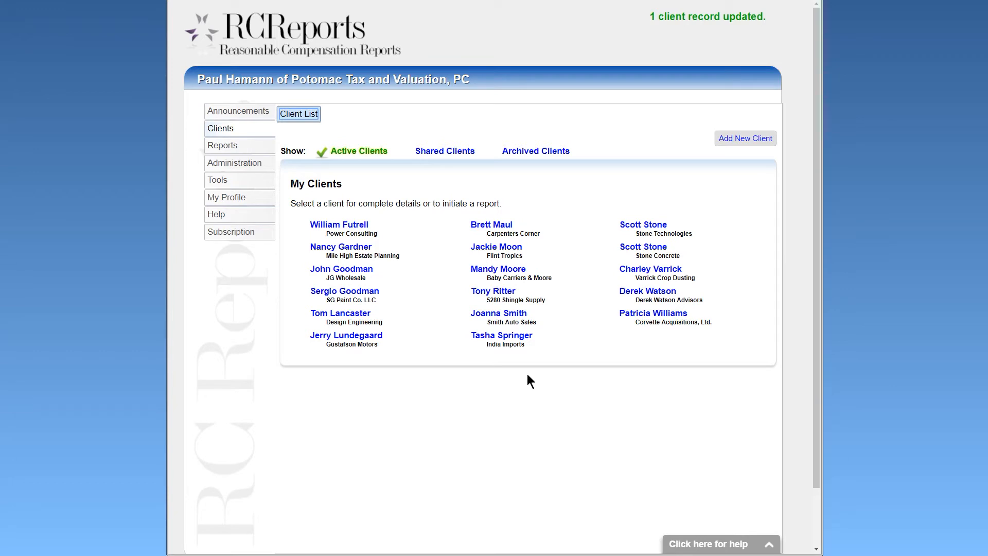
pyautogui.click(532, 153)
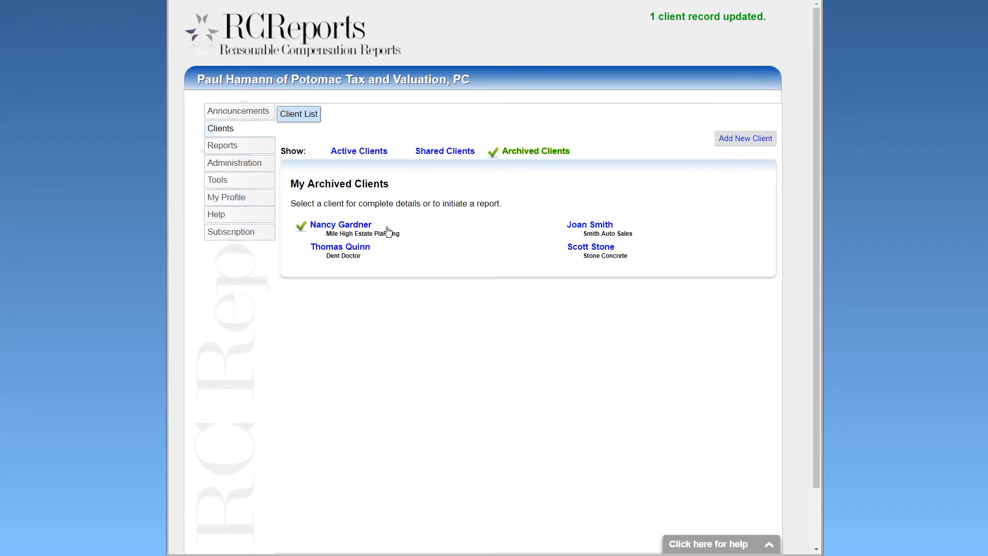
# Re-activate the Dent Doctor client and return to the active clients list.
pyautogui.click(365, 248)
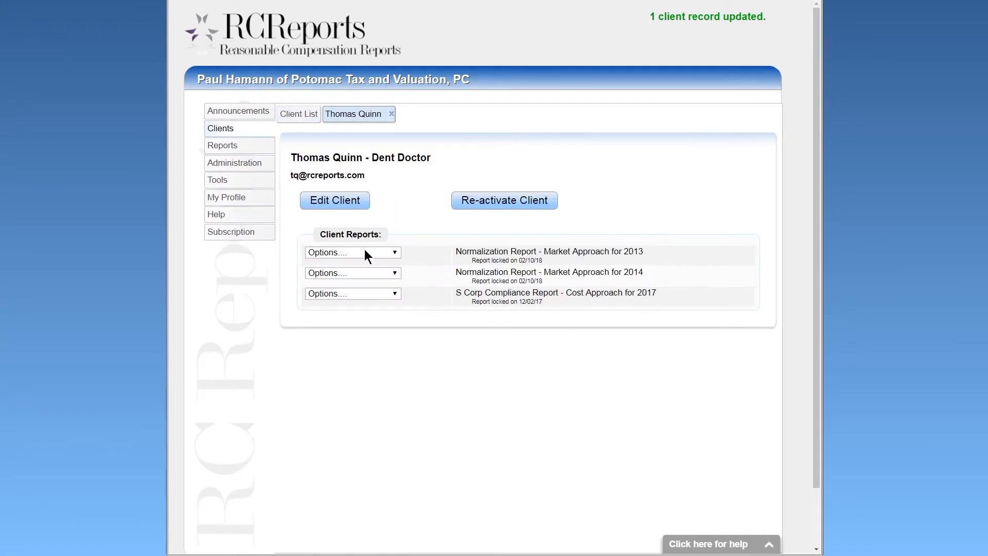
pyautogui.click(471, 200)
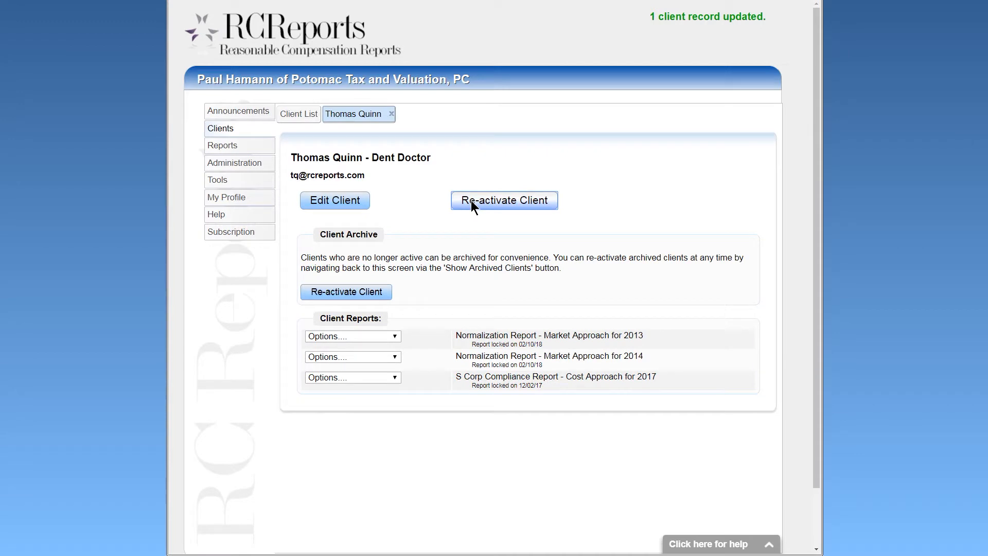
pyautogui.click(378, 291)
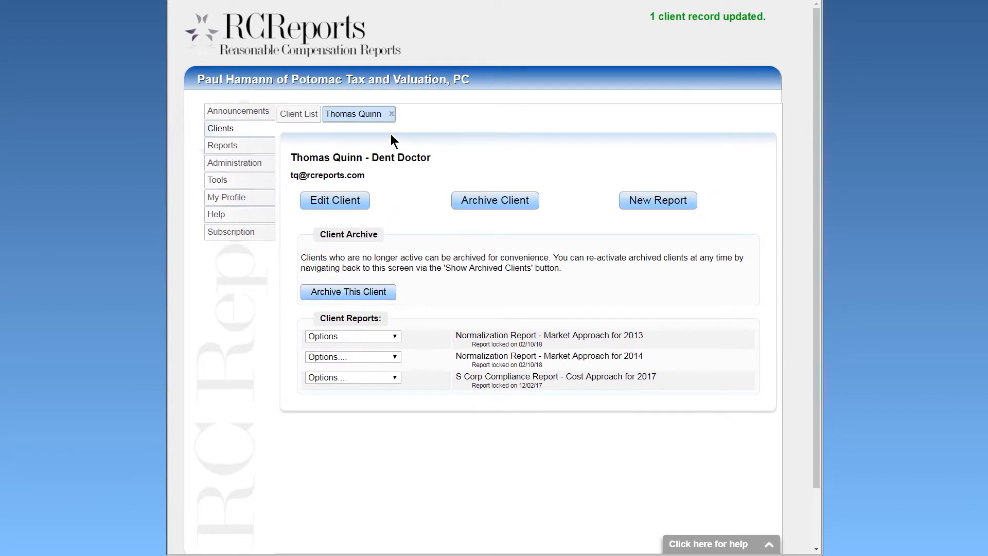
pyautogui.click(391, 113)
pyautogui.click(372, 152)
pyautogui.click(371, 152)
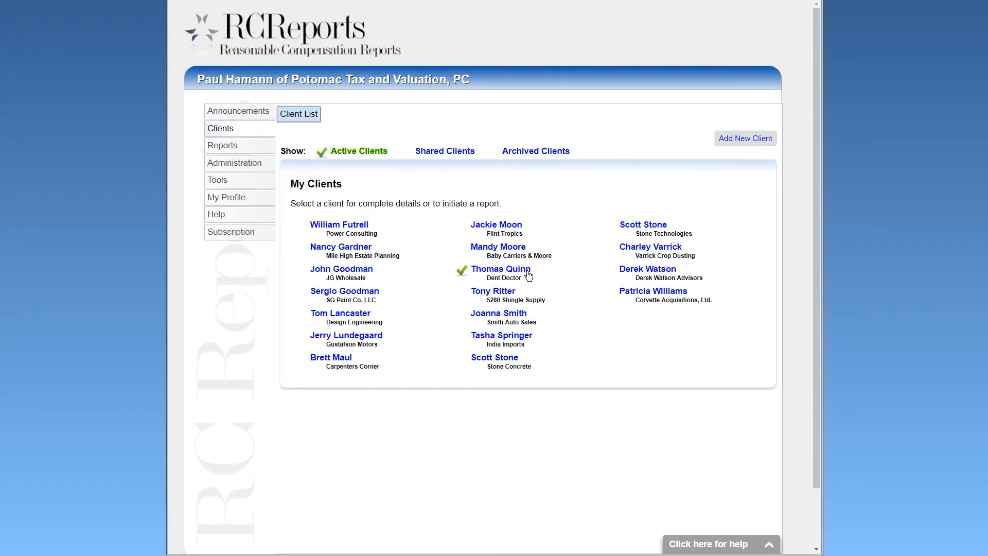
pyautogui.click(453, 152)
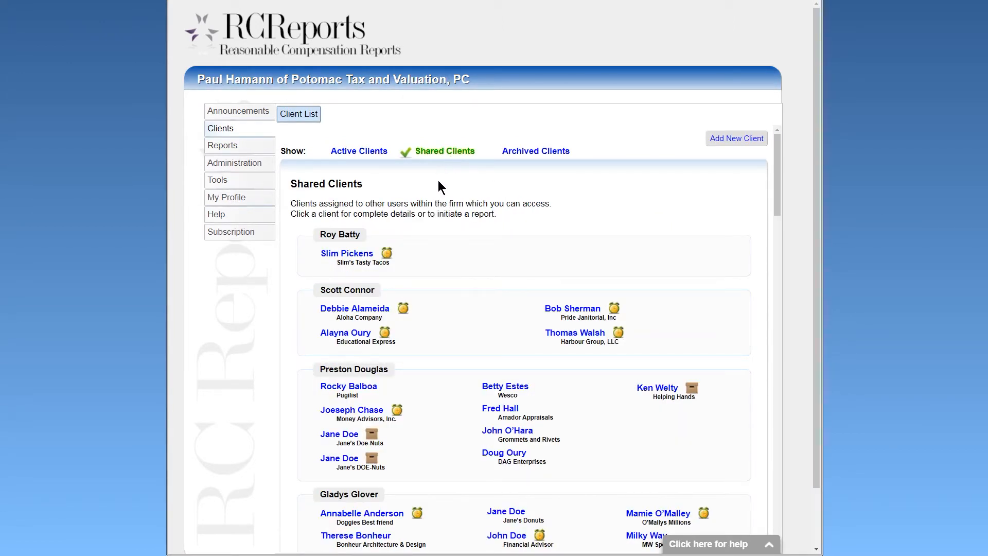
pyautogui.scroll(-2, 424, 221)
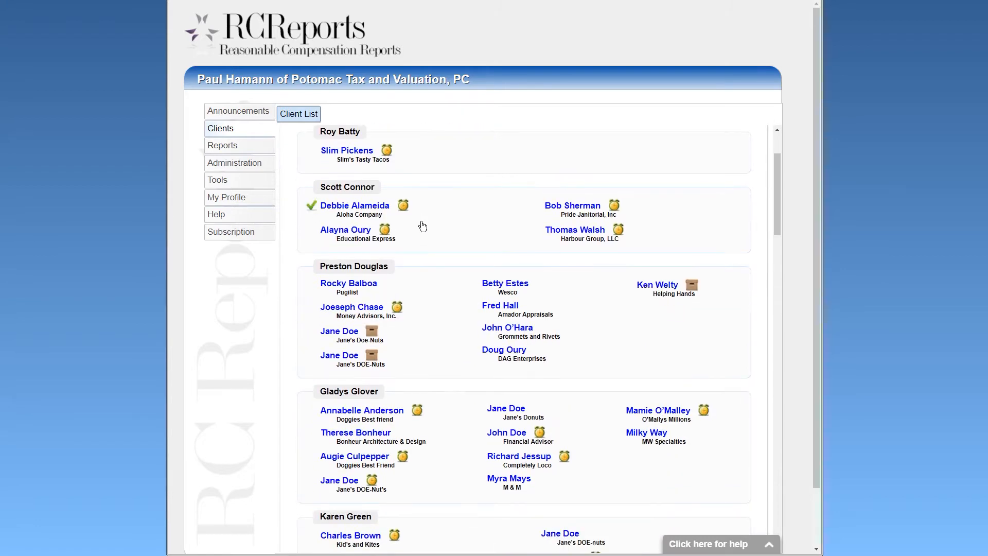
pyautogui.scroll(-2, 420, 226)
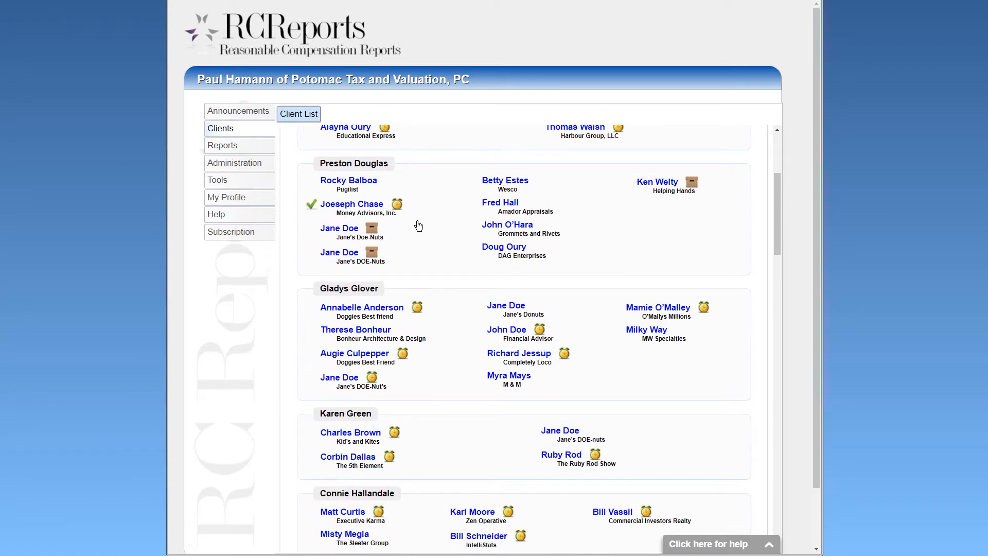
pyautogui.scroll(-3, 419, 225)
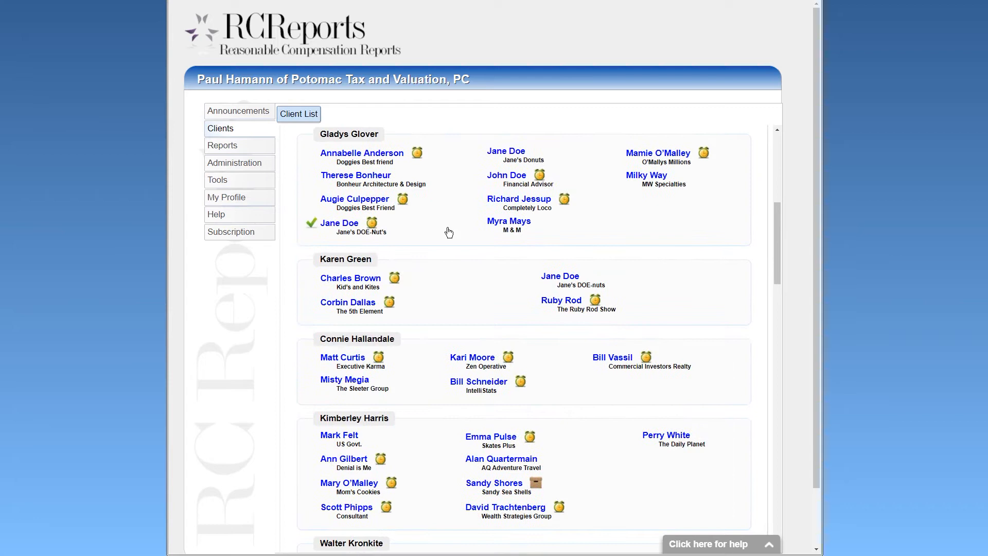
pyautogui.scroll(-2, 444, 230)
pyautogui.scroll(2, 403, 280)
pyautogui.scroll(9, 401, 275)
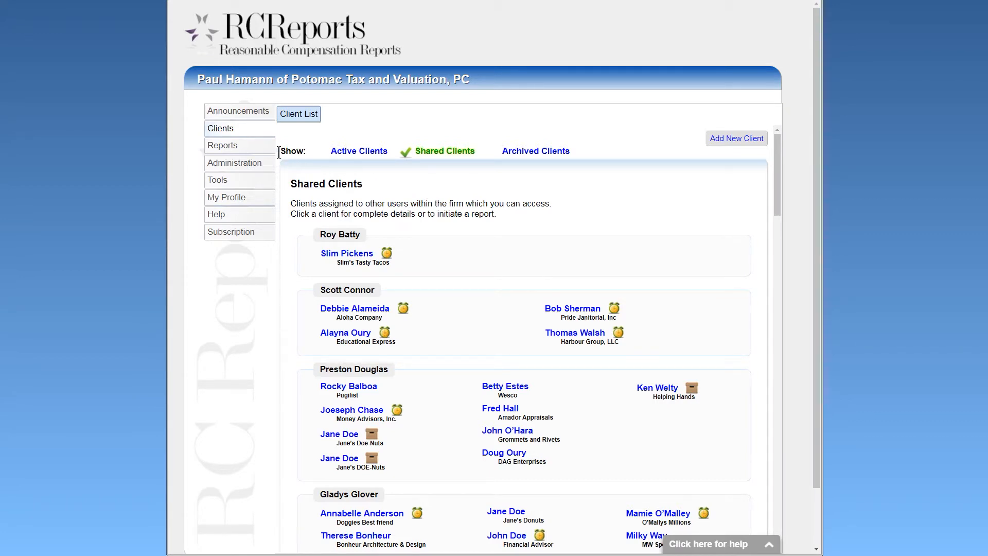
# Open Reports, look over Locked Reports, and show the first June 2018 active report's options.
pyautogui.click(252, 146)
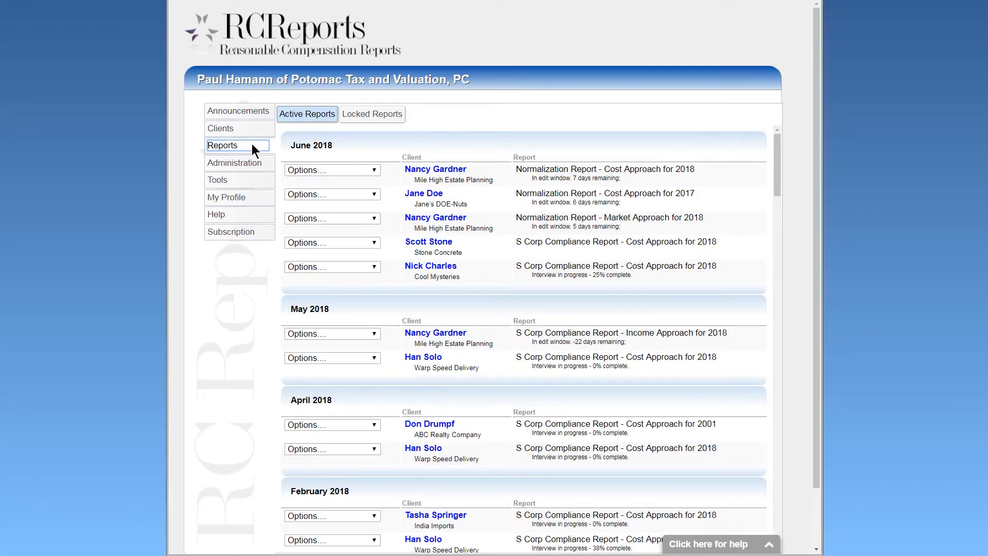
pyautogui.click(300, 120)
pyautogui.click(360, 118)
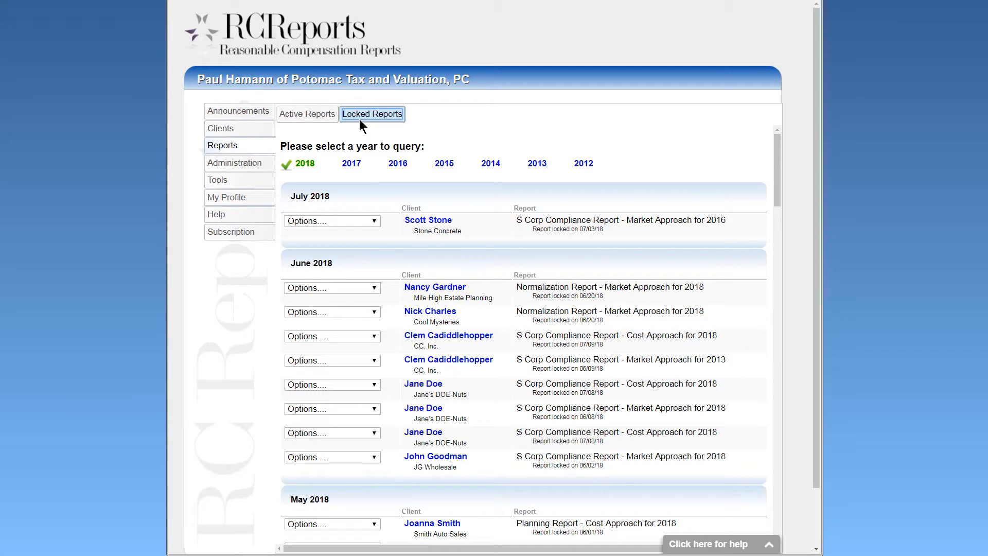
pyautogui.click(309, 114)
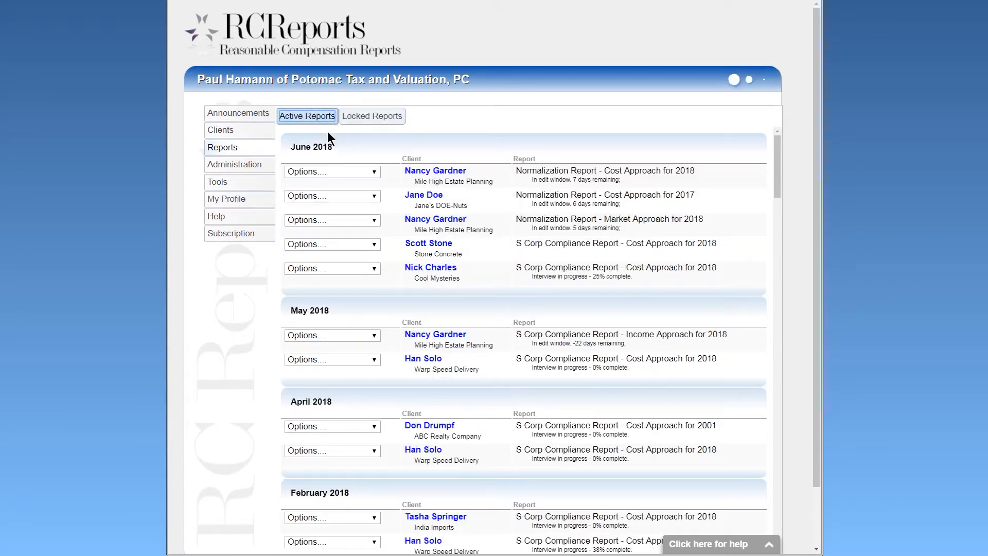
pyautogui.click(375, 170)
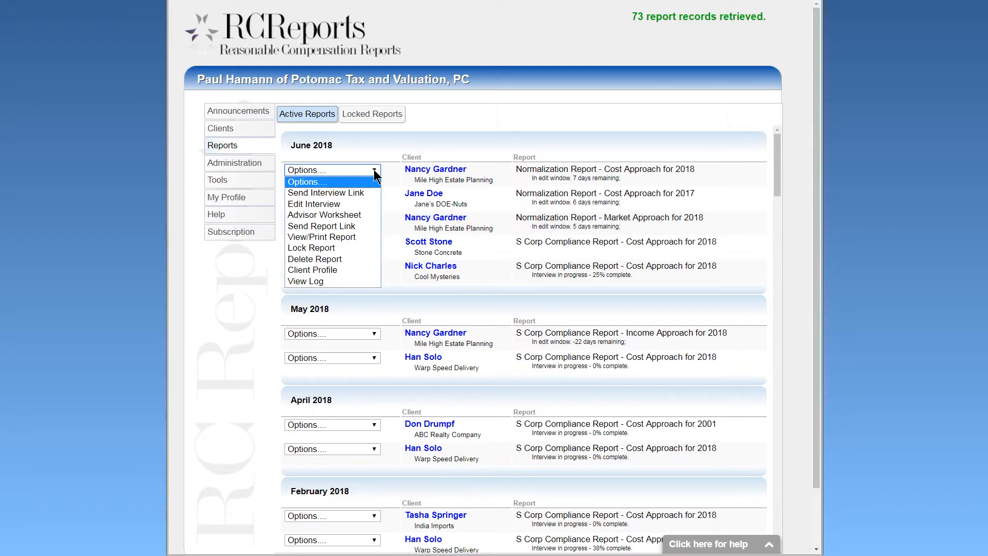
# View the first June 2018 report's interview link, then revisit its completed interview steps.
pyautogui.click(358, 192)
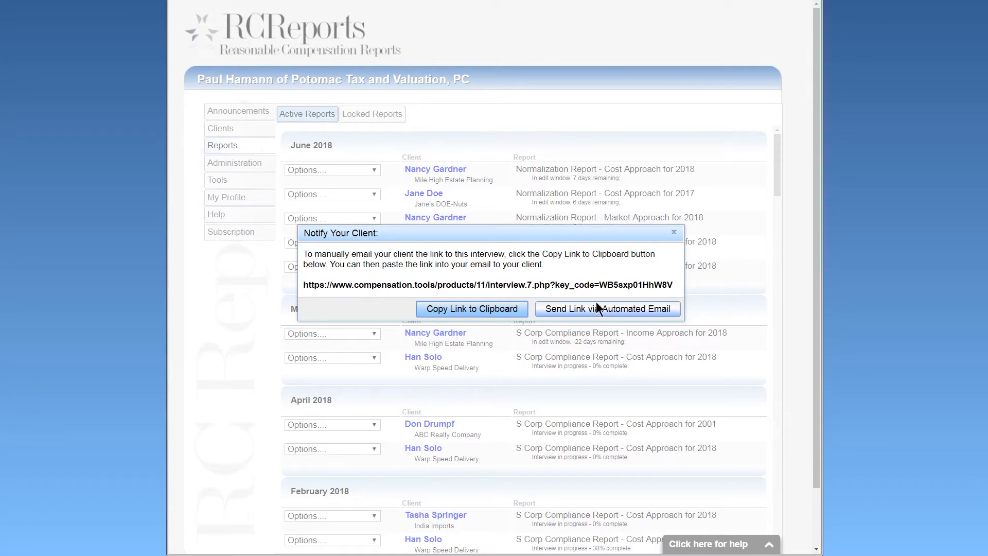
pyautogui.click(674, 232)
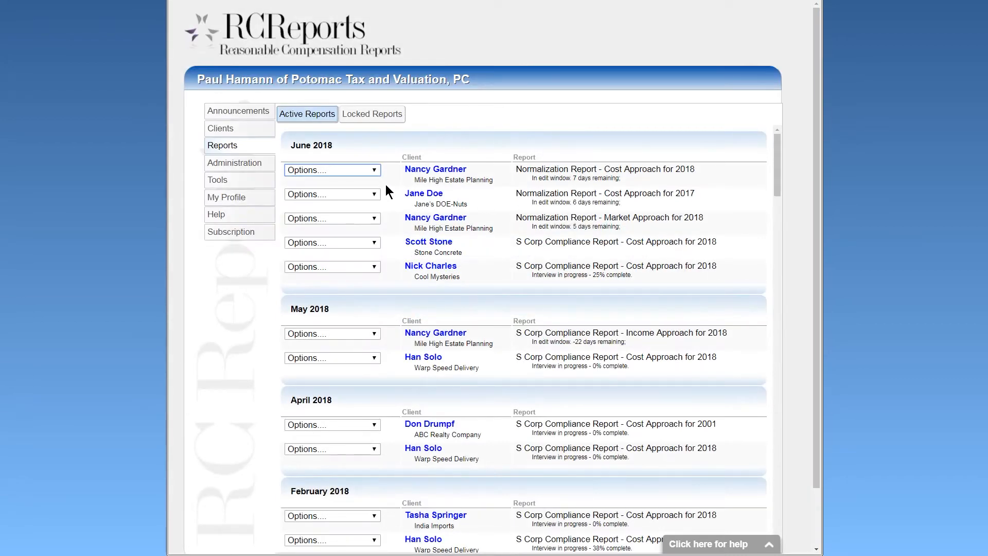
pyautogui.click(374, 171)
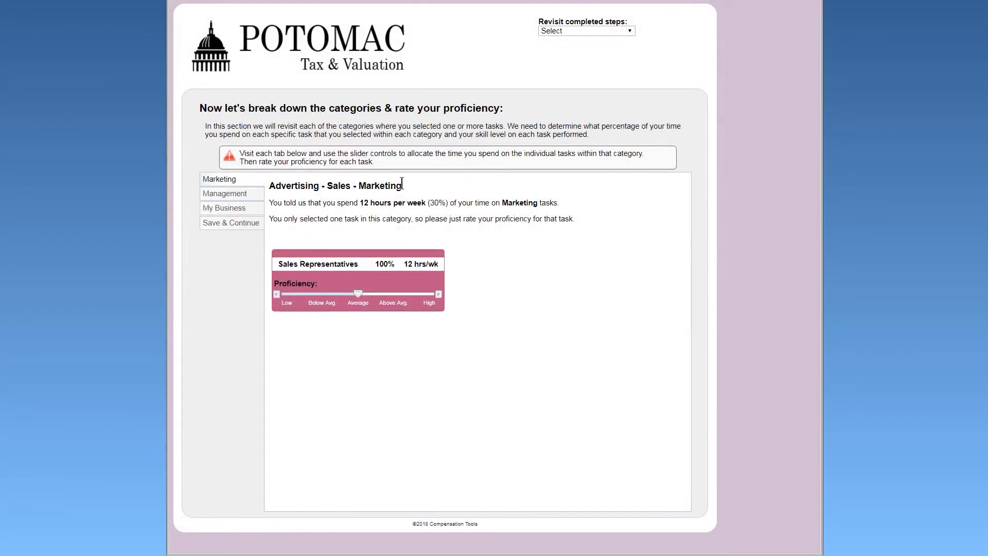
pyautogui.click(631, 30)
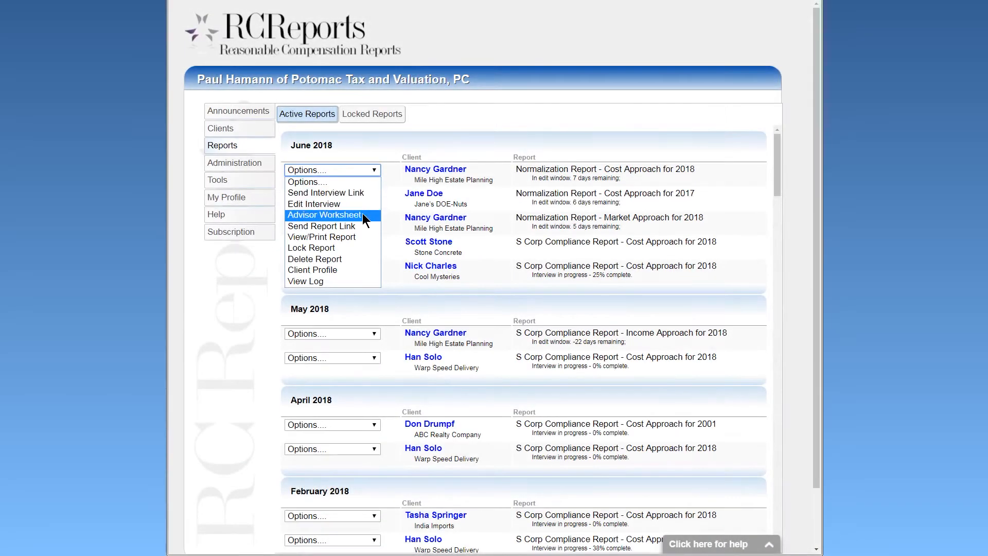
# Open and scroll through the Advisor Worksheet for the first June 2018 report.
pyautogui.click(362, 214)
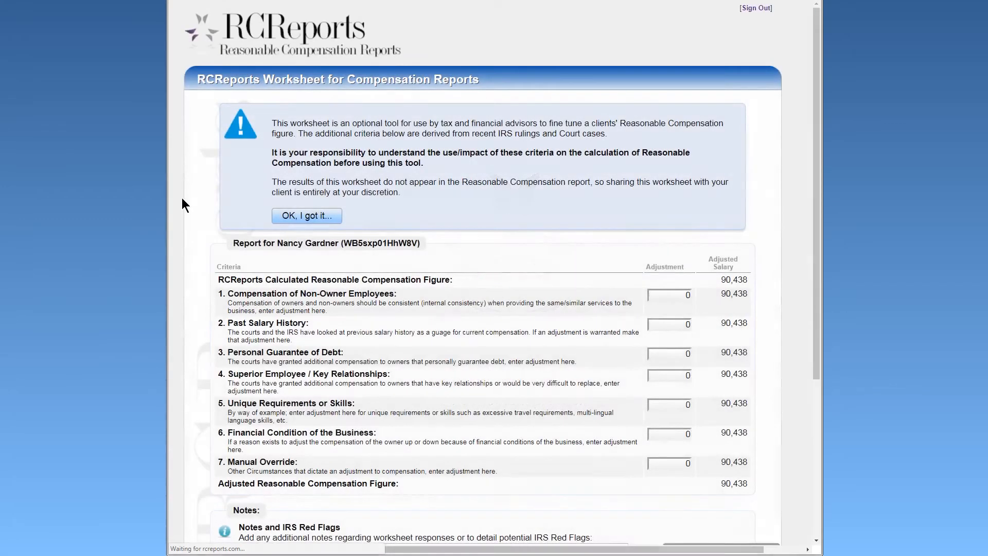
pyautogui.scroll(-3, 181, 197)
pyautogui.scroll(-3, 181, 198)
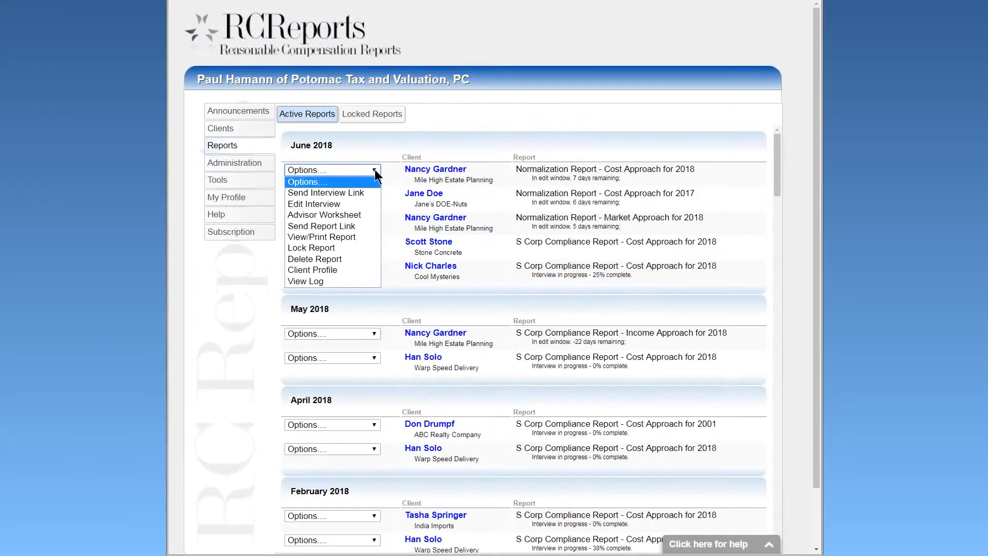
# View the report's client link notification, then close it.
pyautogui.click(363, 225)
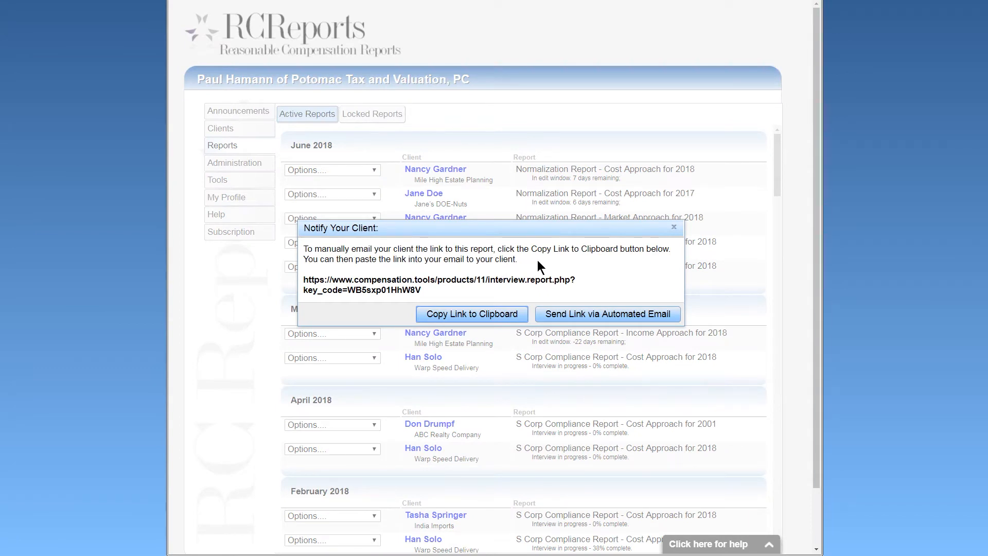
pyautogui.click(674, 227)
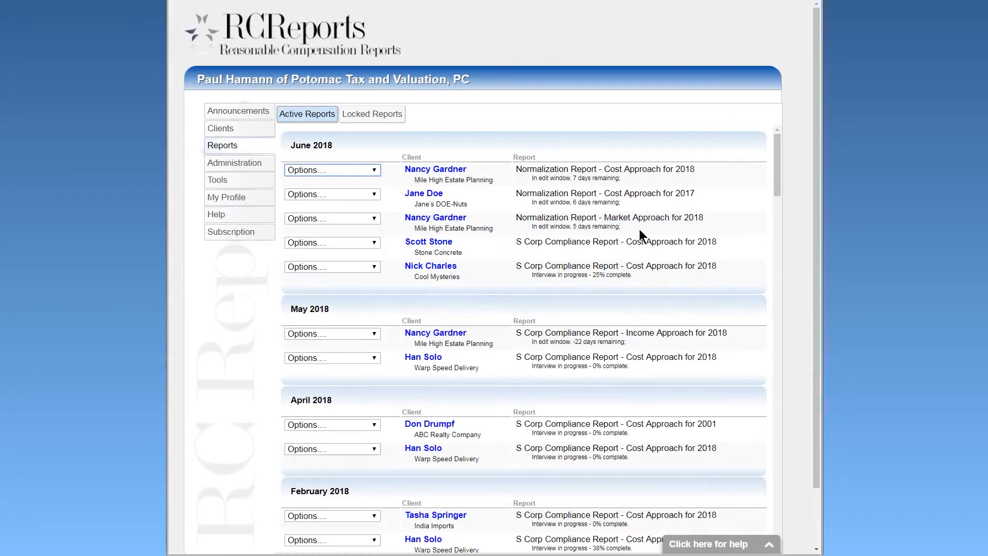
pyautogui.click(374, 171)
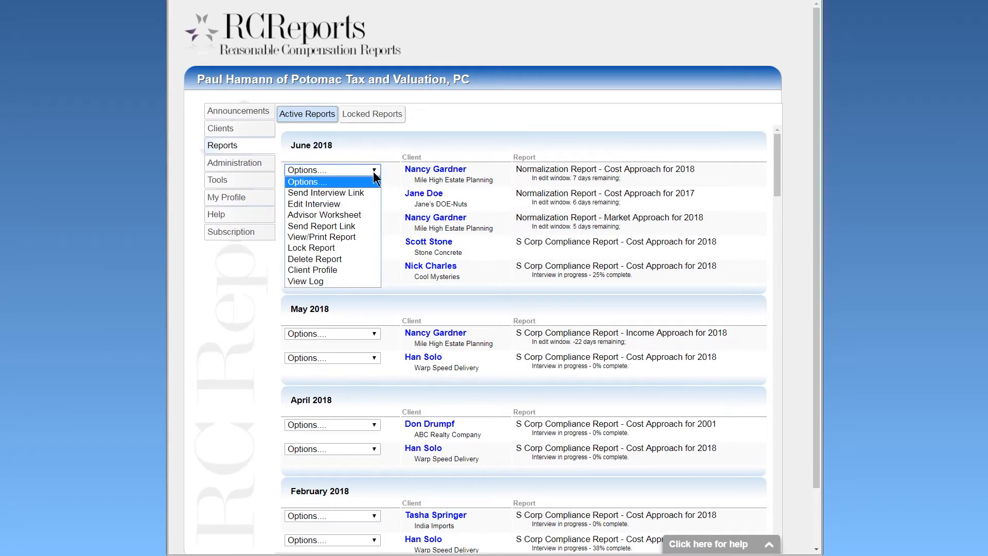
# Open the printable PDF of the June 2018 Cost Approach report, then choose Lock Report.
pyautogui.click(371, 237)
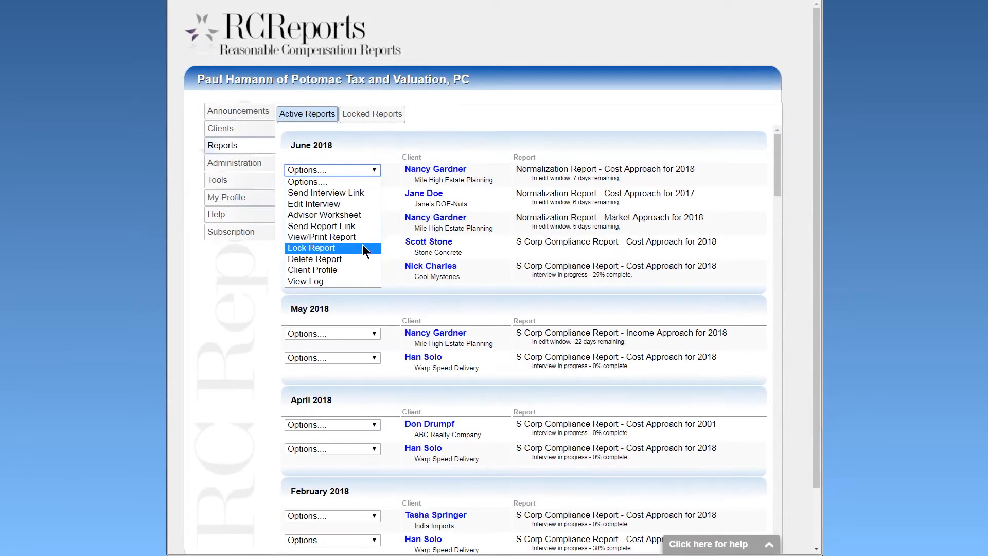
pyautogui.click(363, 248)
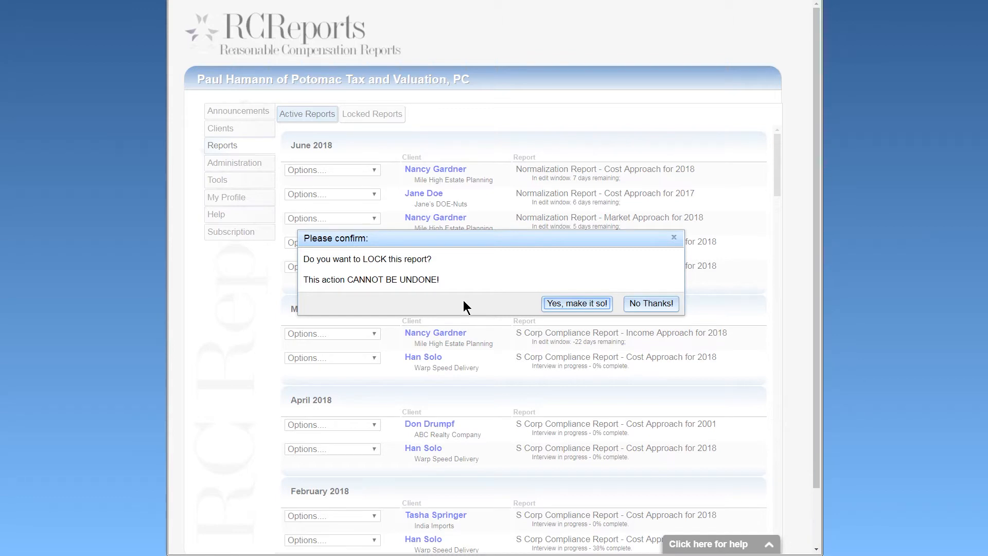
# Decline locking the report, then start Delete Report and decline that too.
pyautogui.click(638, 303)
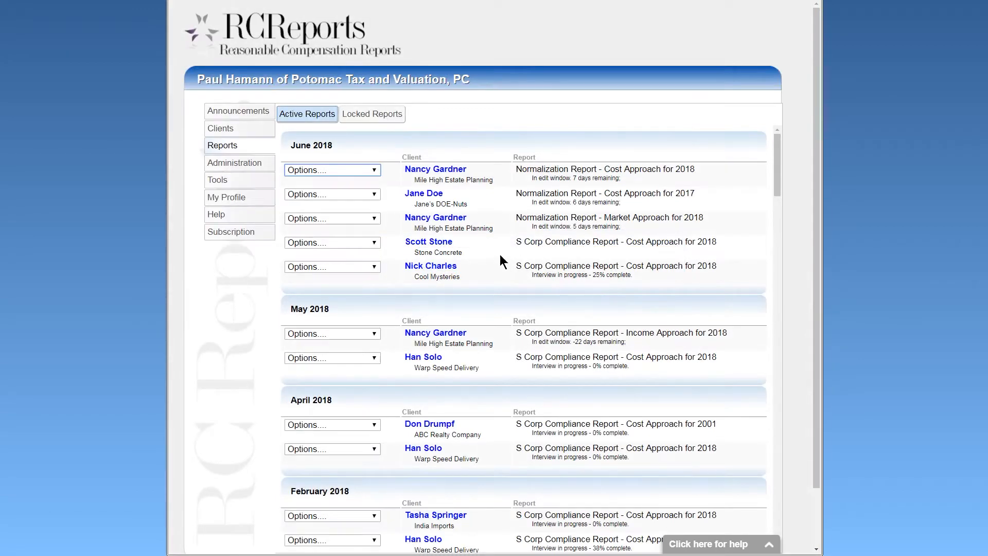
pyautogui.click(376, 171)
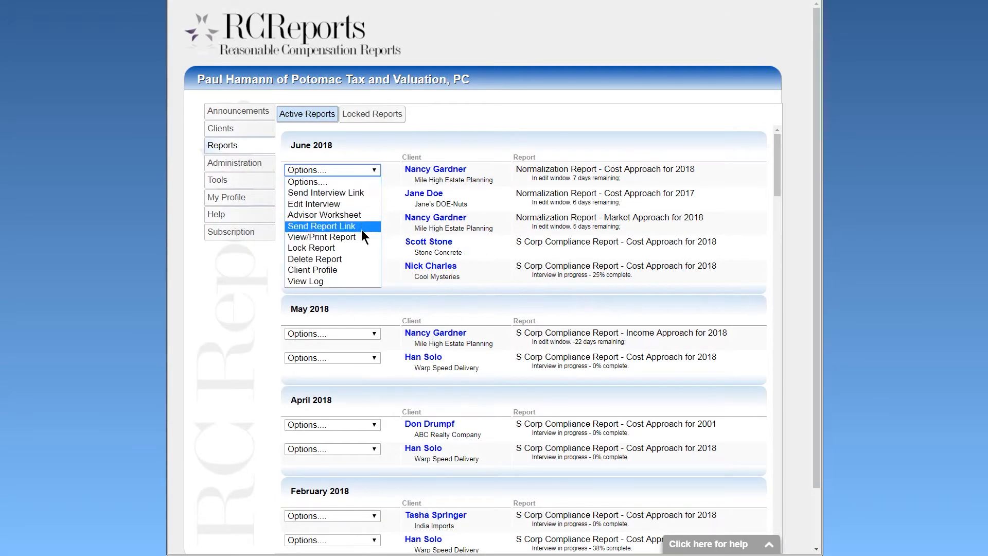
pyautogui.click(360, 259)
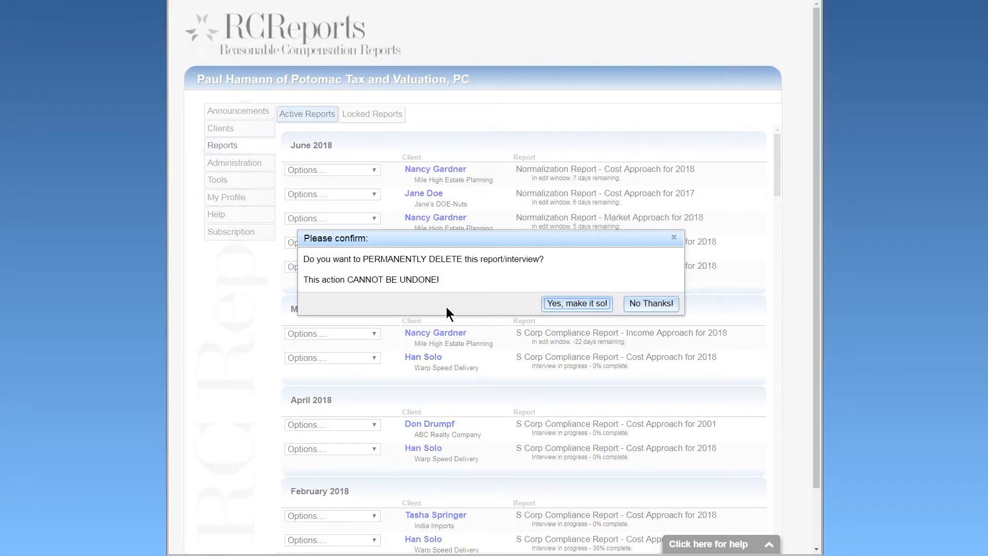
pyautogui.click(650, 304)
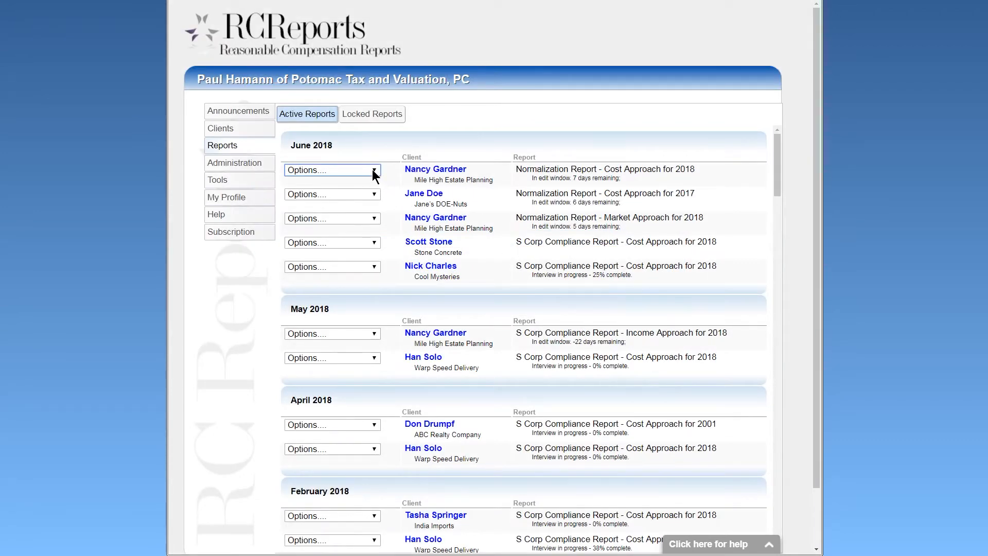
# Check the report's client profile and return to the reports list.
pyautogui.click(373, 170)
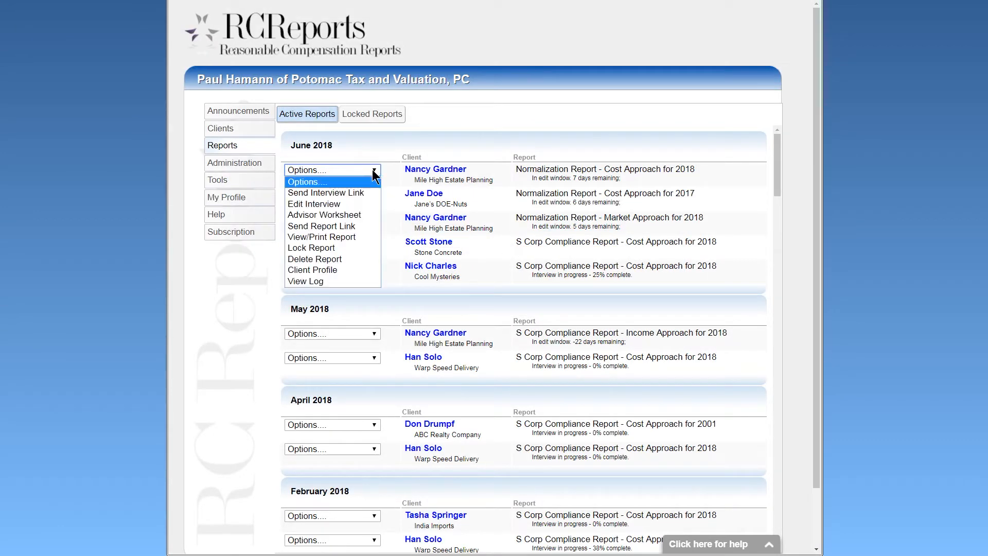
pyautogui.click(371, 270)
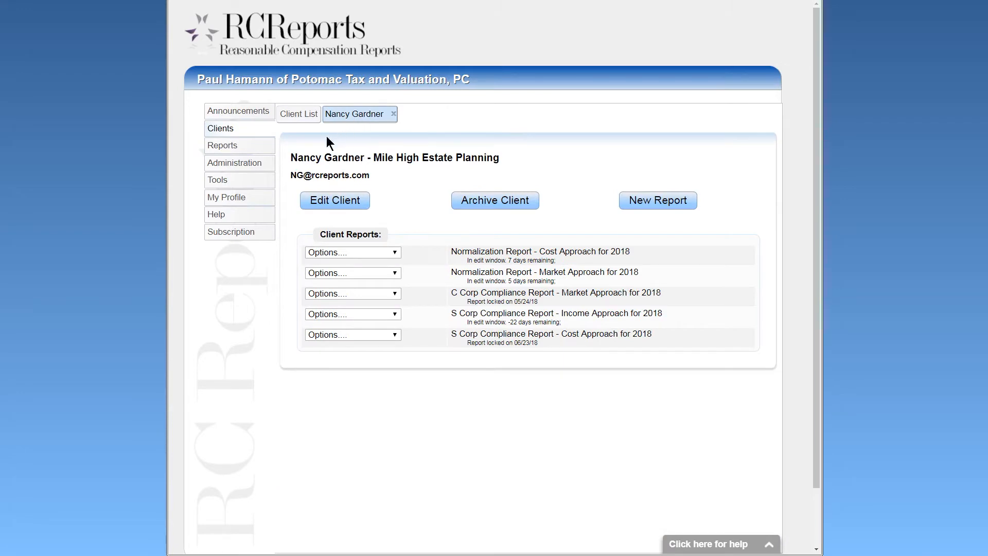
pyautogui.click(253, 145)
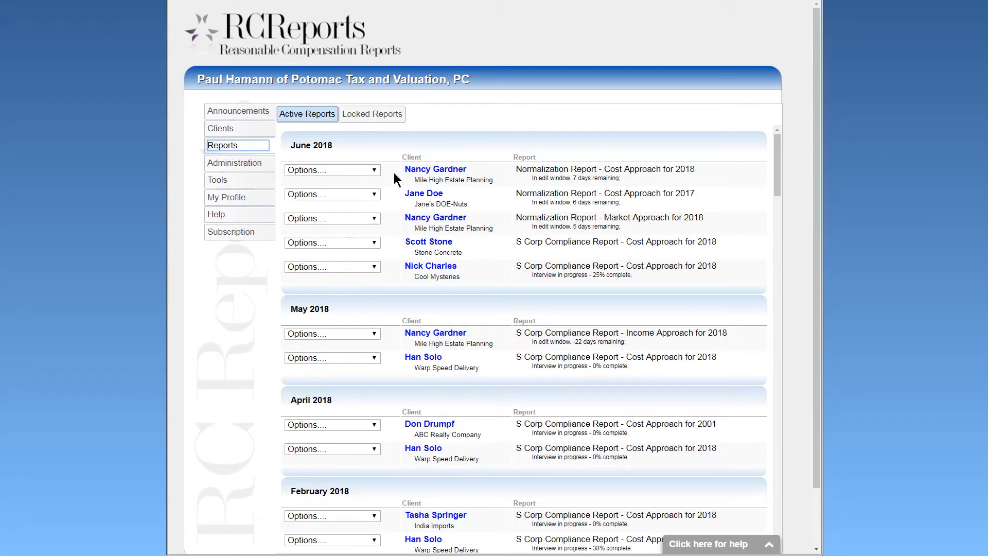
# View the report's activity log, then close it.
pyautogui.click(374, 172)
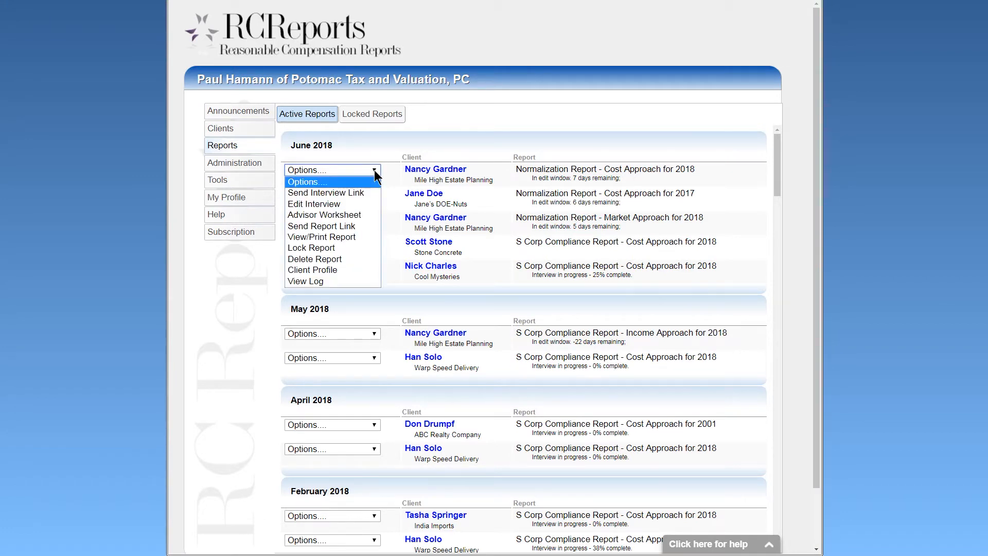
pyautogui.click(366, 281)
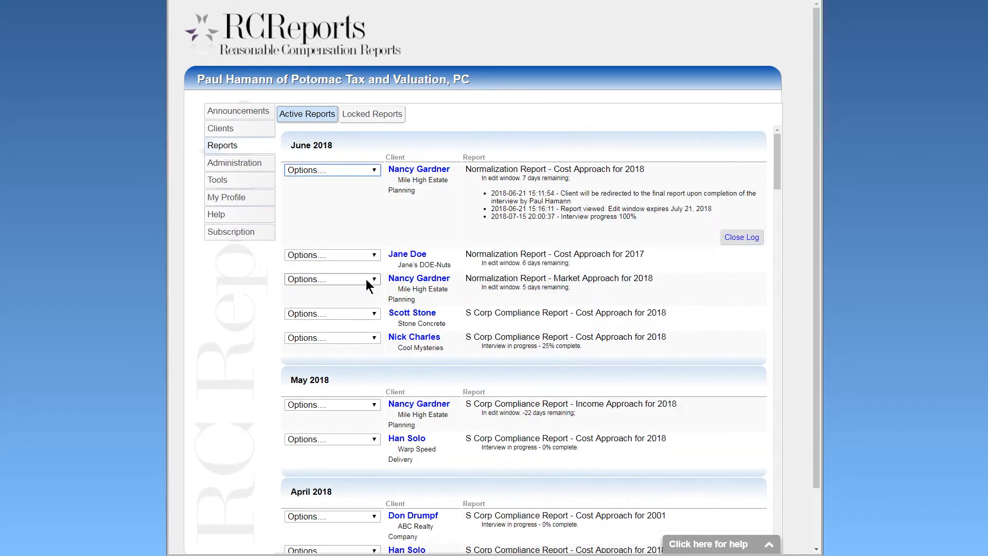
pyautogui.click(739, 240)
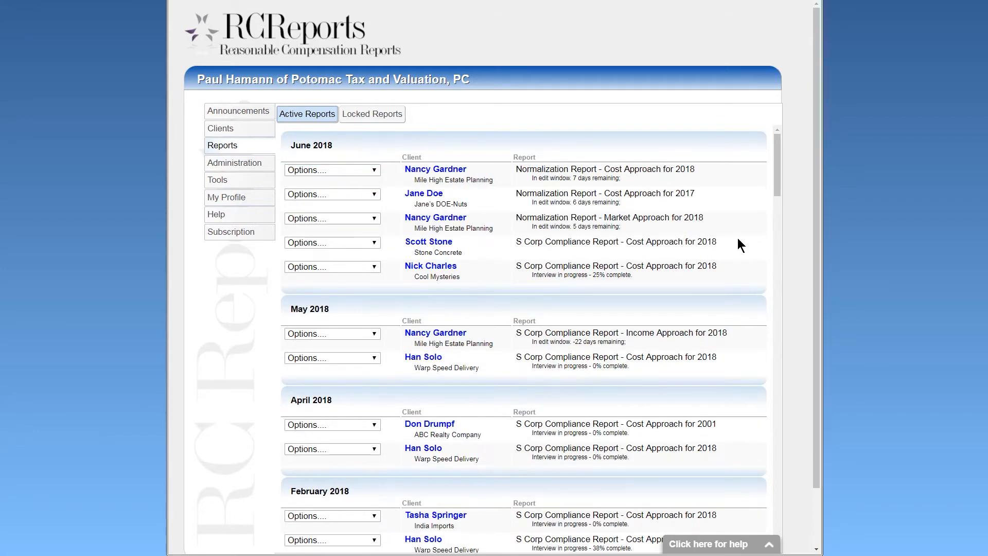
# Open firm Administration, view the firm details, then show the 2018 Account History.
pyautogui.click(273, 165)
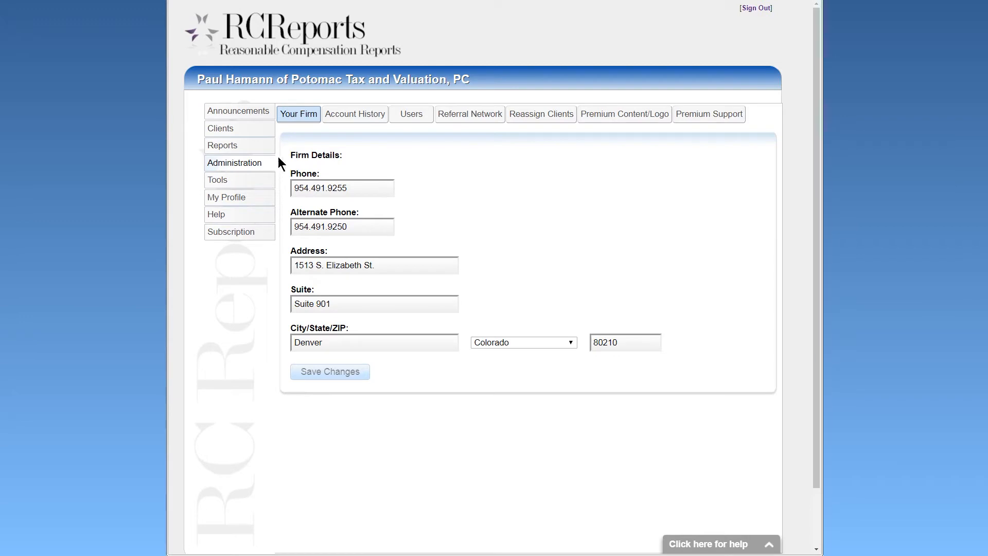
pyautogui.click(308, 117)
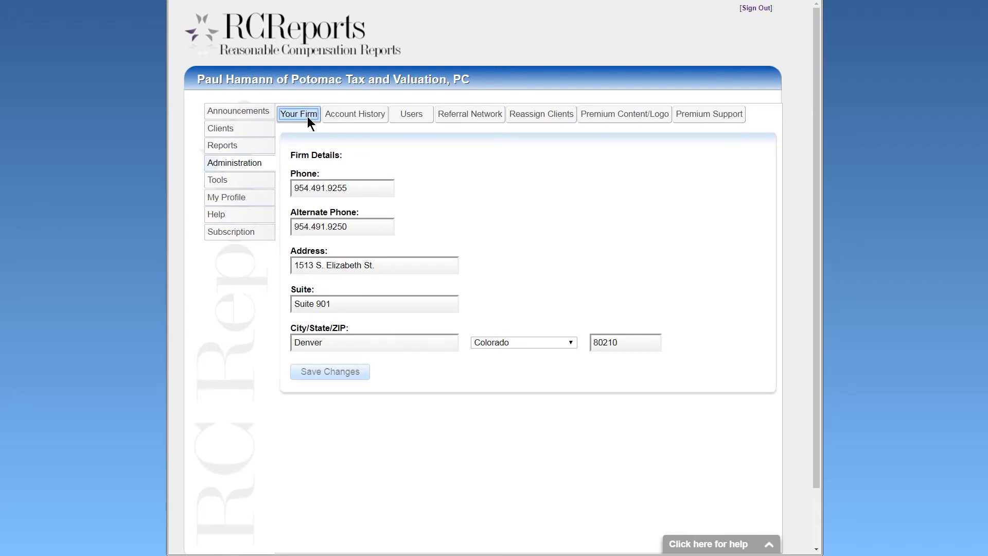
pyautogui.click(353, 119)
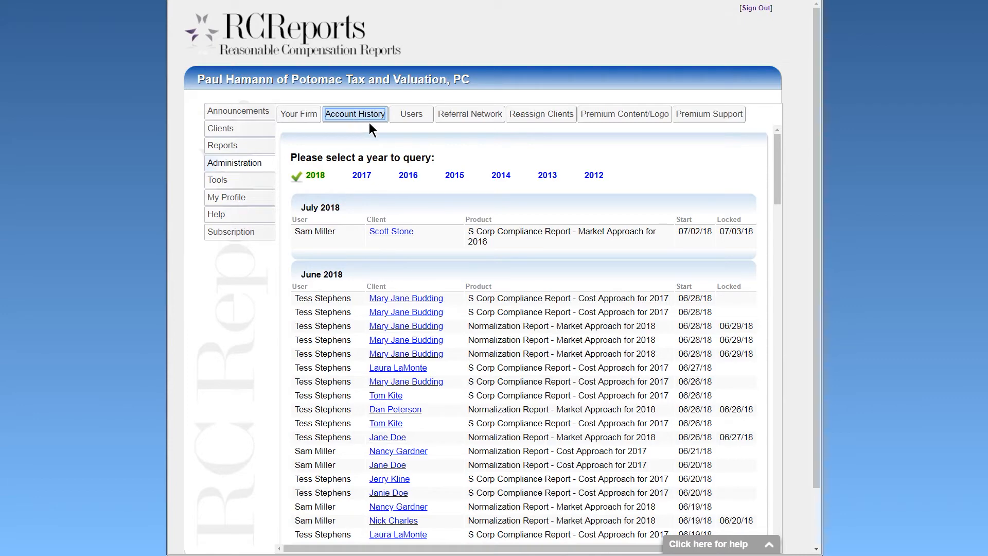
# Deactivate the first active user from the Users list, confirming the change.
pyautogui.click(412, 121)
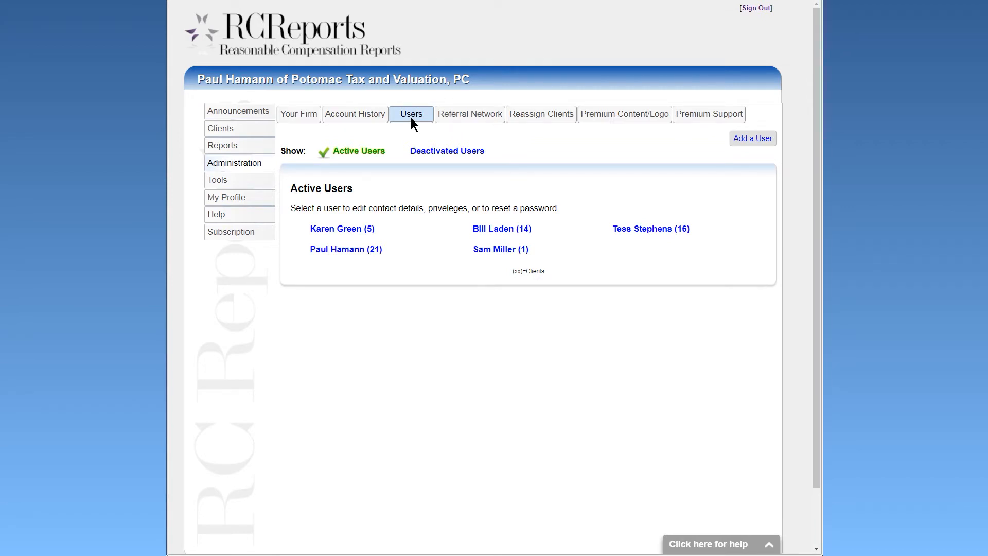
pyautogui.click(349, 229)
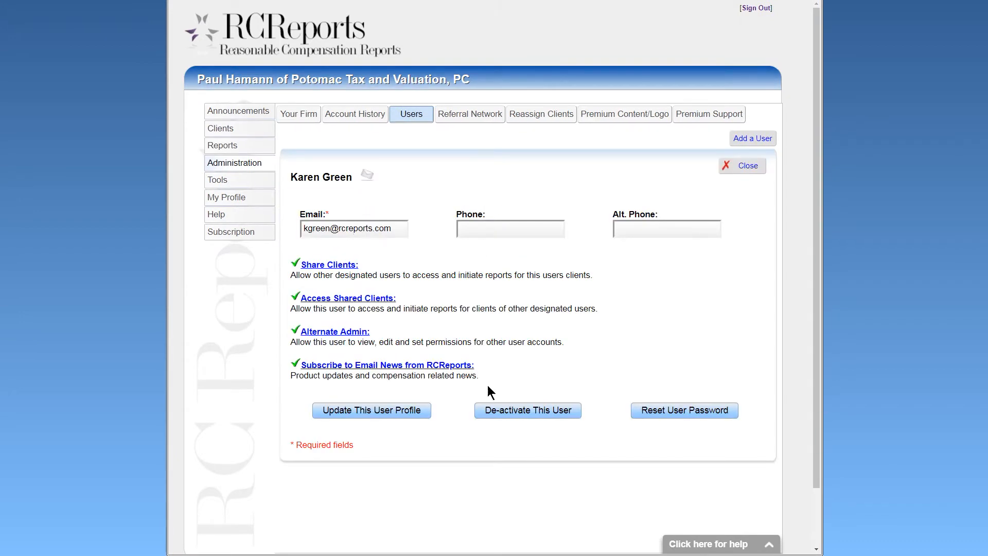
pyautogui.click(508, 411)
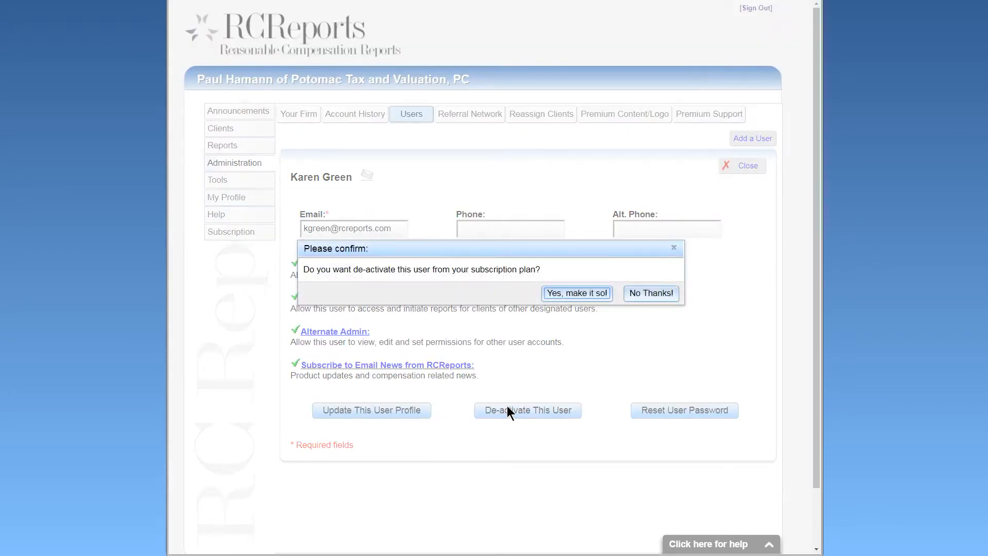
pyautogui.click(577, 294)
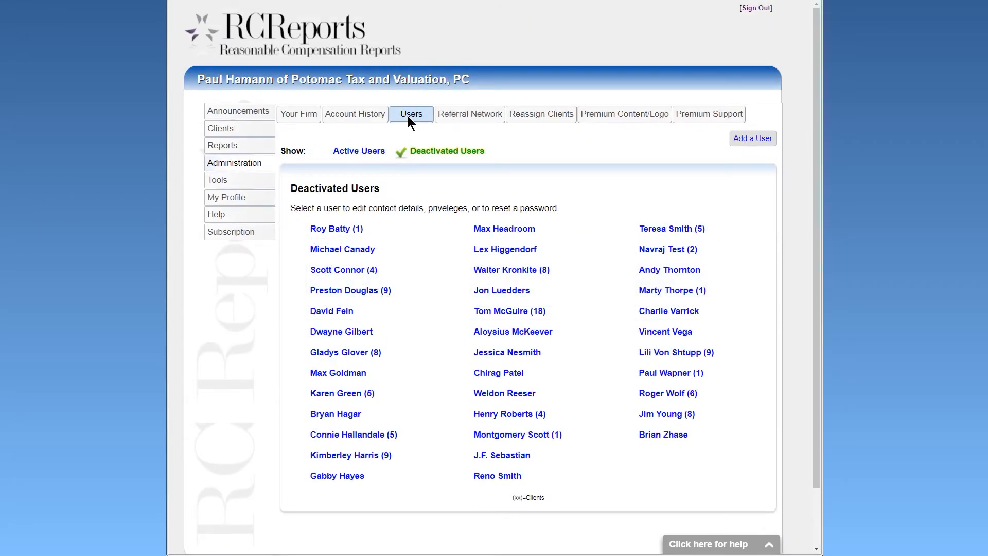
# Reactivate that user from Deactivated Users, confirming the change.
pyautogui.click(355, 394)
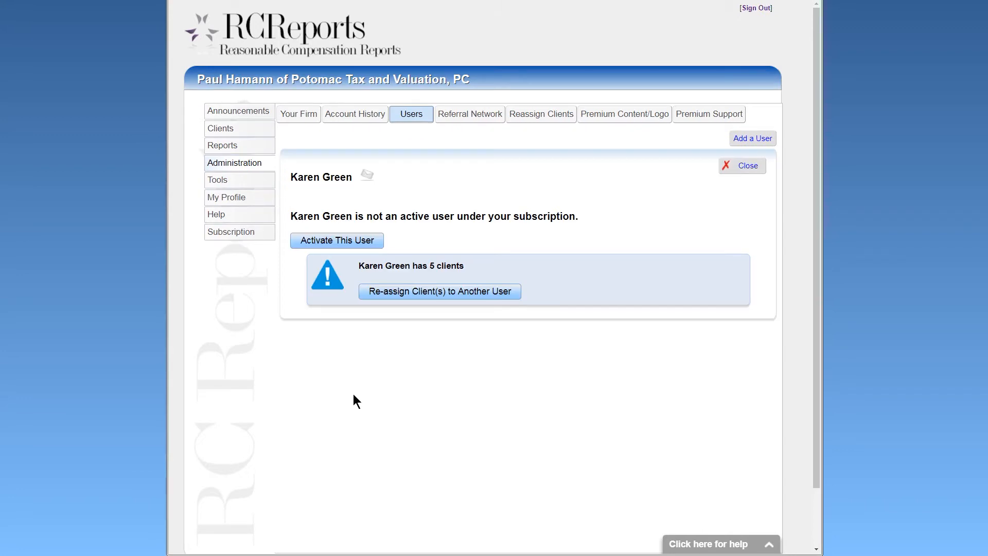
pyautogui.click(339, 241)
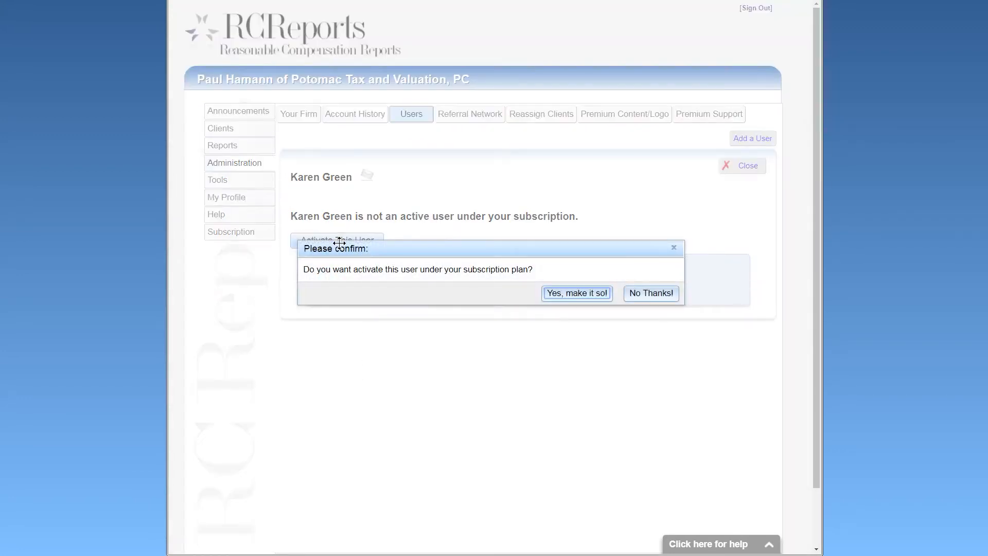
pyautogui.click(577, 293)
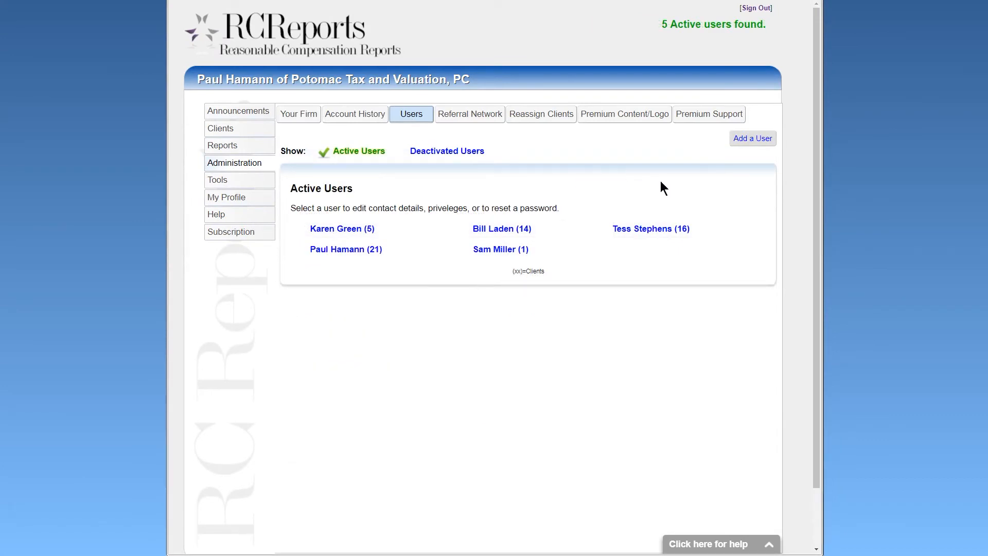
# Open and close the Add a User form, then open the one-client user's profile.
pyautogui.click(754, 142)
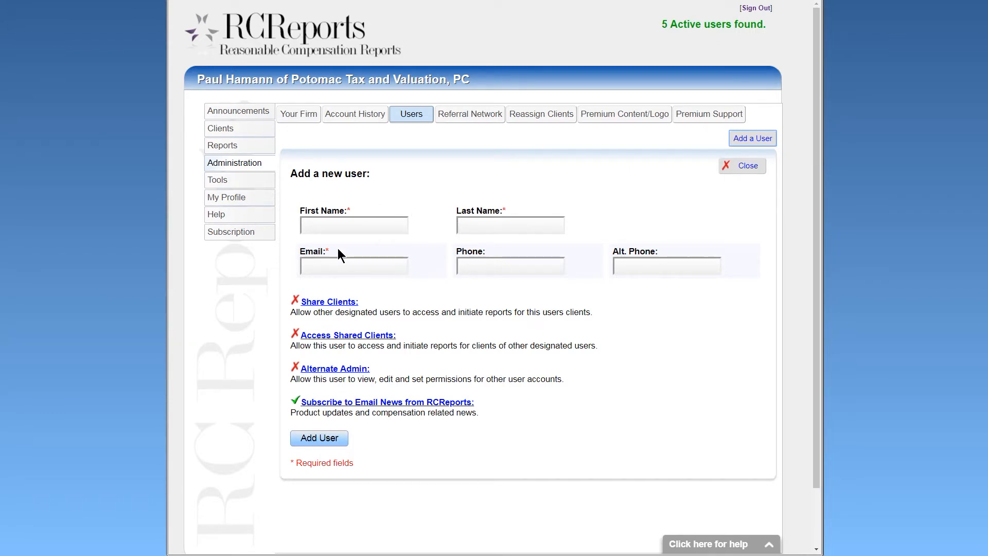
pyautogui.click(743, 169)
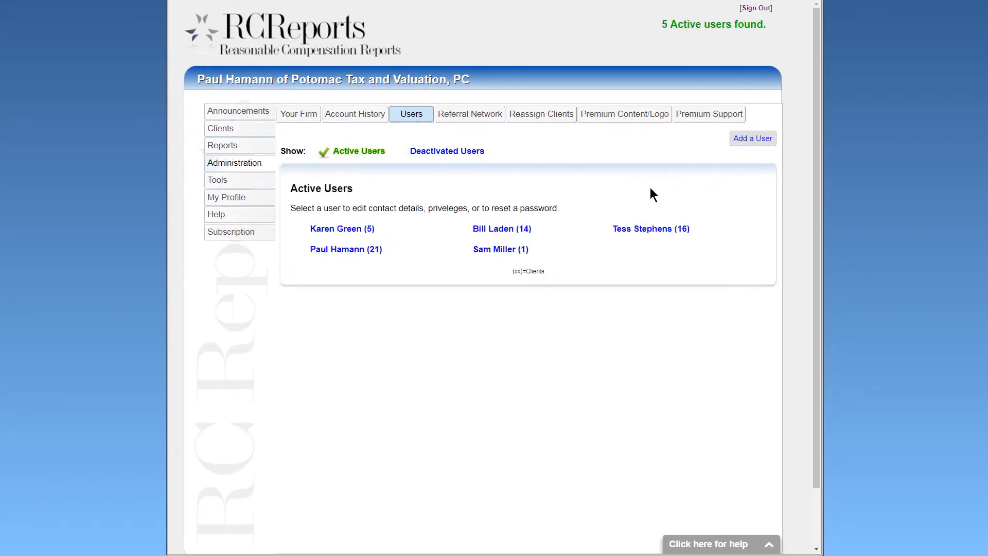
pyautogui.click(500, 250)
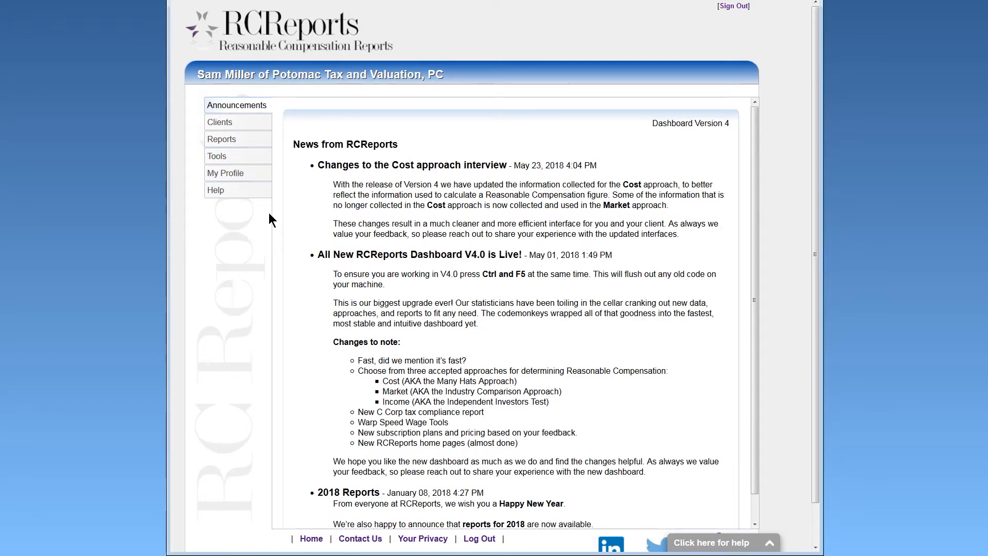
# Give the user Share Clients, Access Shared Clients and Alternate Admin rights, and save.
pyautogui.click(248, 122)
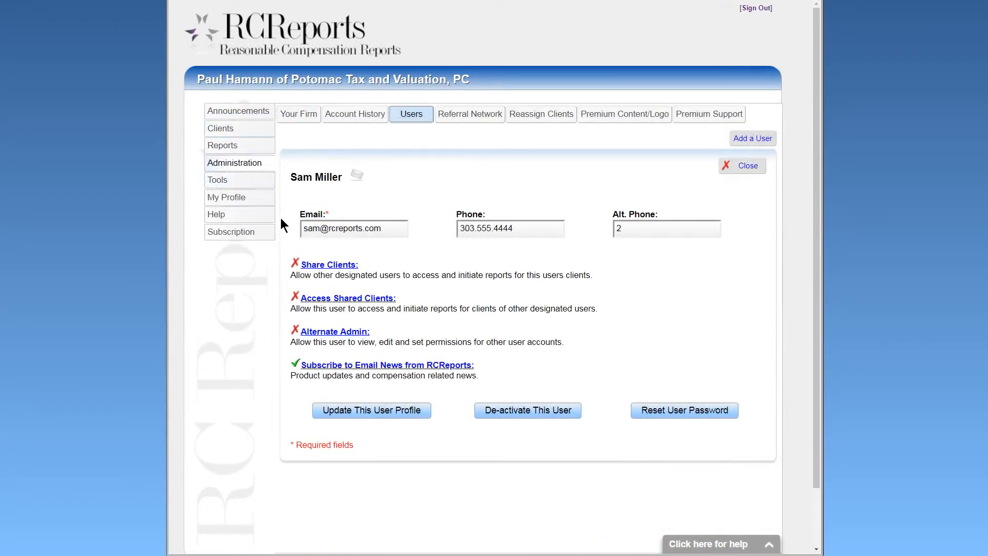
pyautogui.click(295, 264)
pyautogui.click(296, 298)
pyautogui.click(296, 330)
pyautogui.click(356, 410)
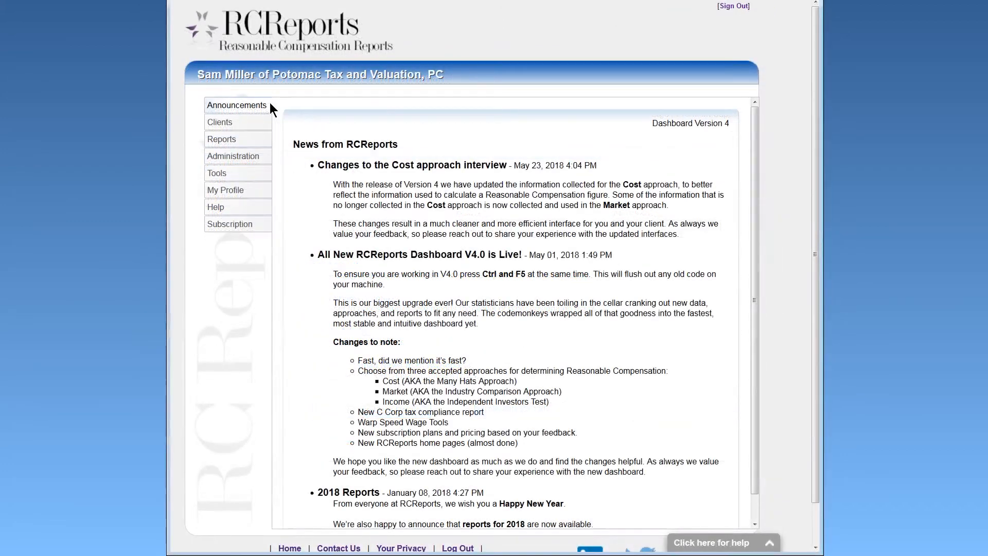
# Check the newly available administration area and subscription seats, then return to clients.
pyautogui.click(260, 157)
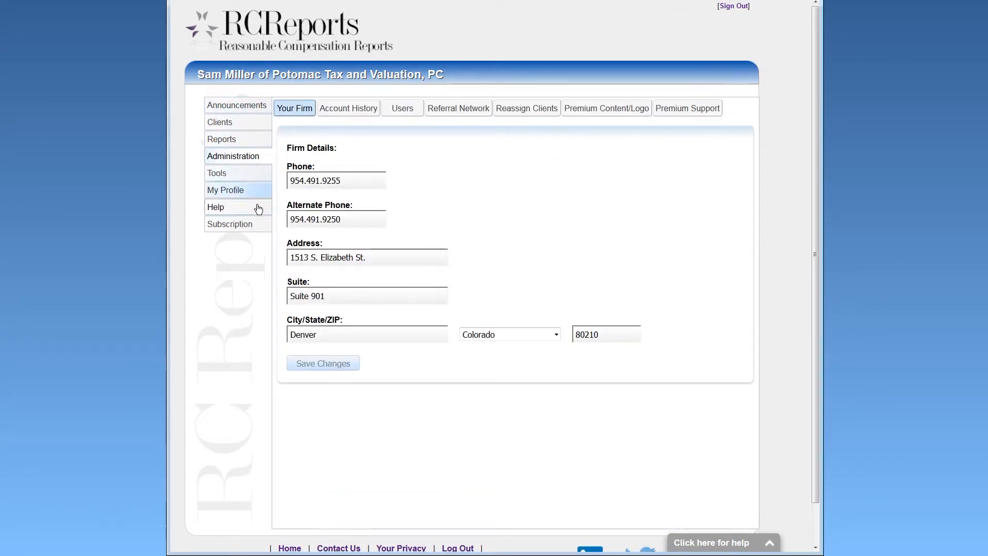
pyautogui.click(258, 227)
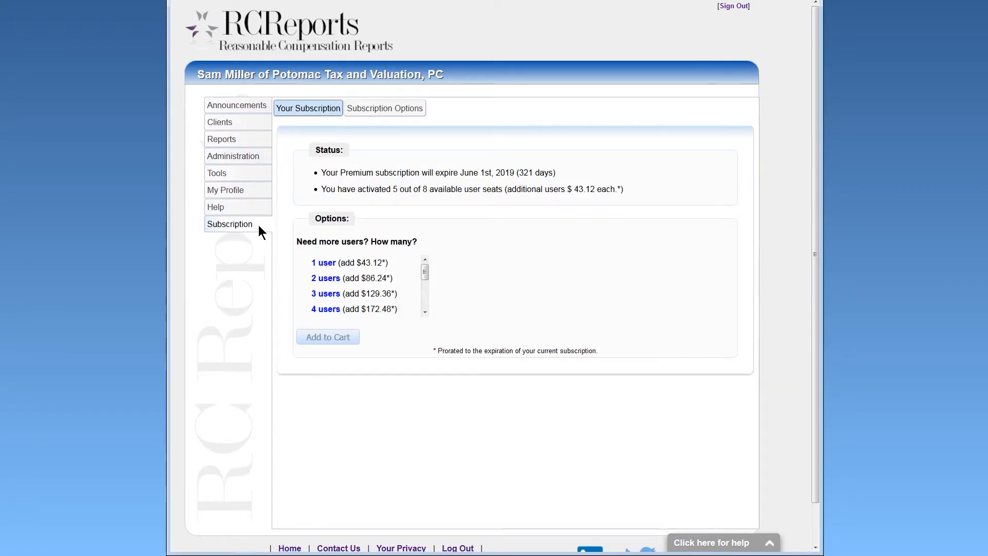
pyautogui.click(259, 125)
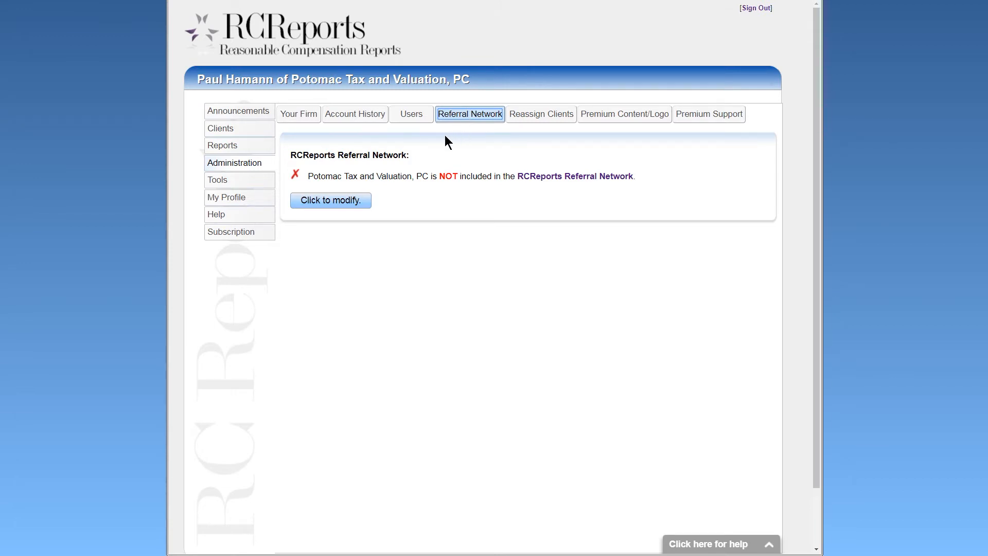
# Add the firm to the referral network and enter ZIP 80210 with a 10-mile radius.
pyautogui.click(348, 200)
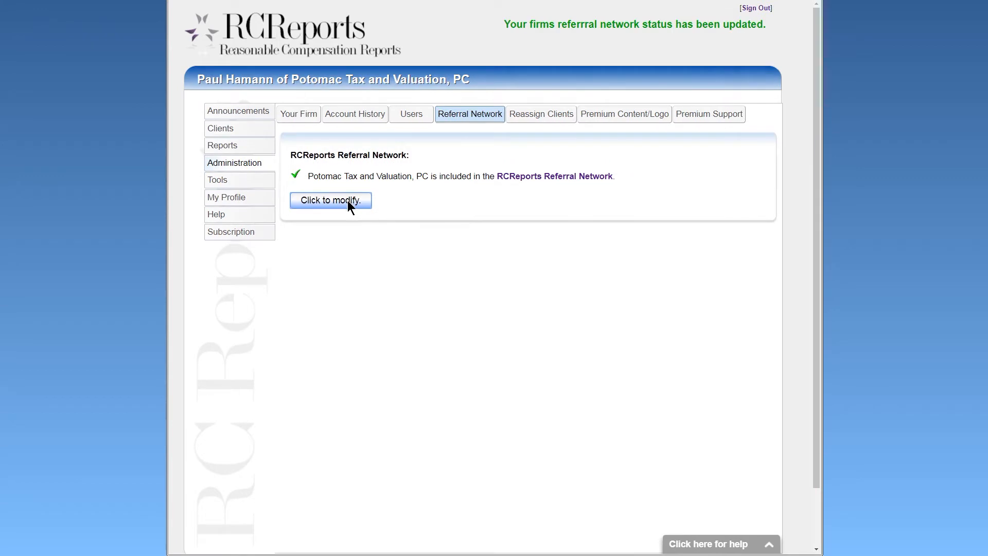
pyautogui.click(533, 178)
pyautogui.click(456, 352)
pyautogui.write('80210')
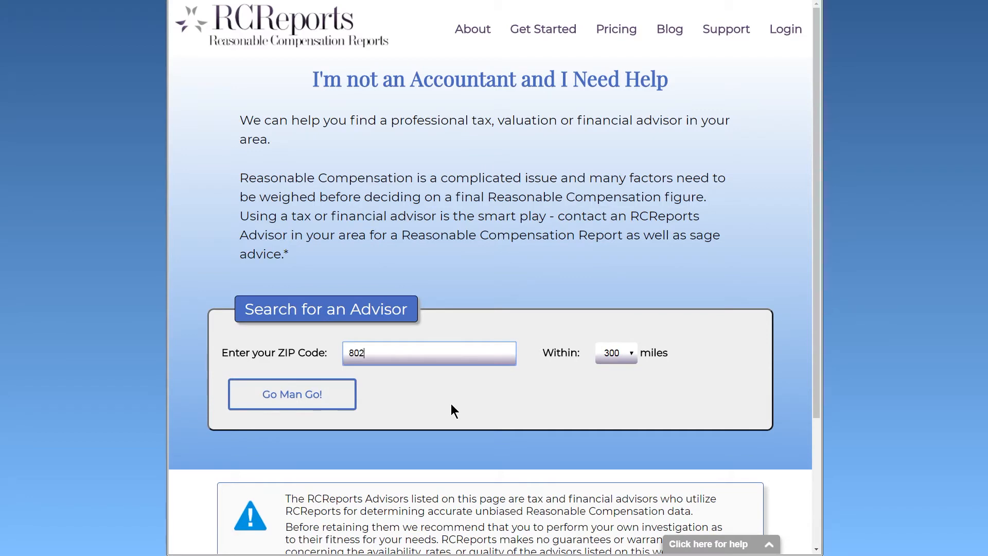
pyautogui.press('Tab')
pyautogui.press('Up')
pyautogui.press('Up')
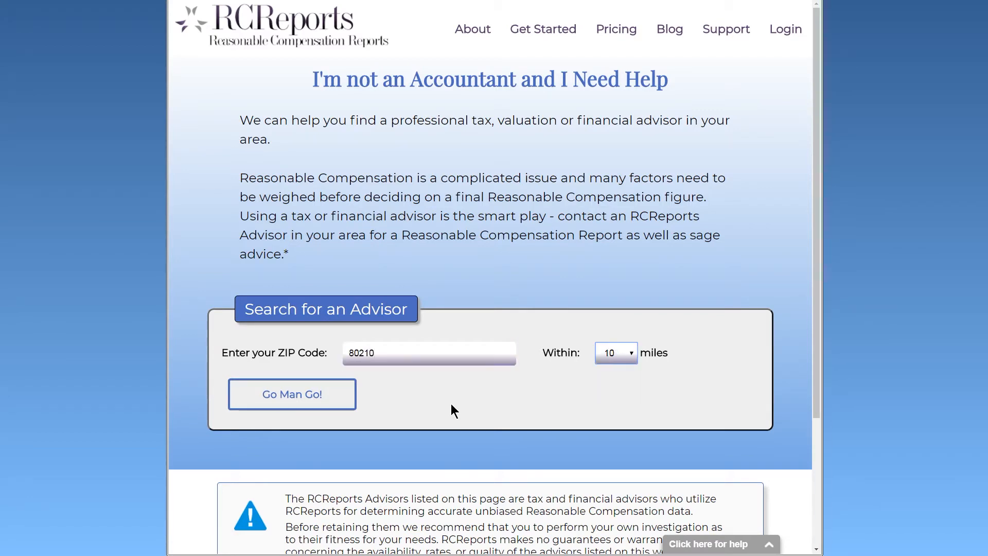
# Run the advisor search, review the results, then remove the firm from the network.
pyautogui.click(338, 403)
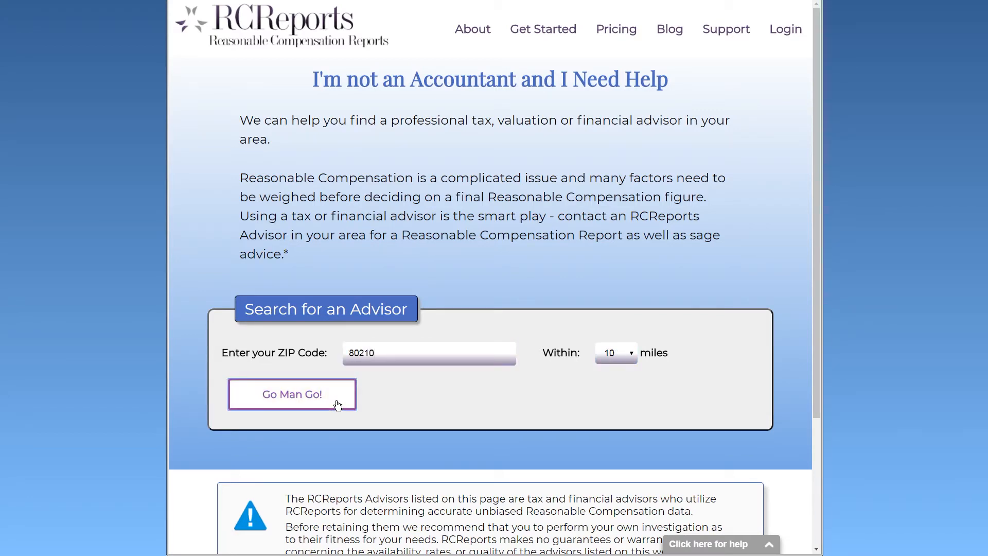
pyautogui.scroll(-5, 764, 379)
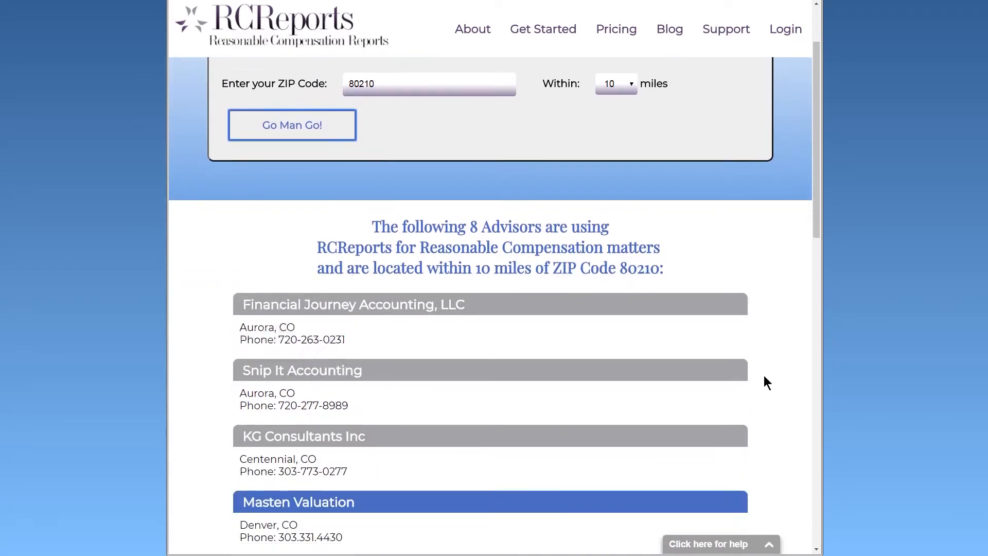
pyautogui.scroll(-4, 762, 376)
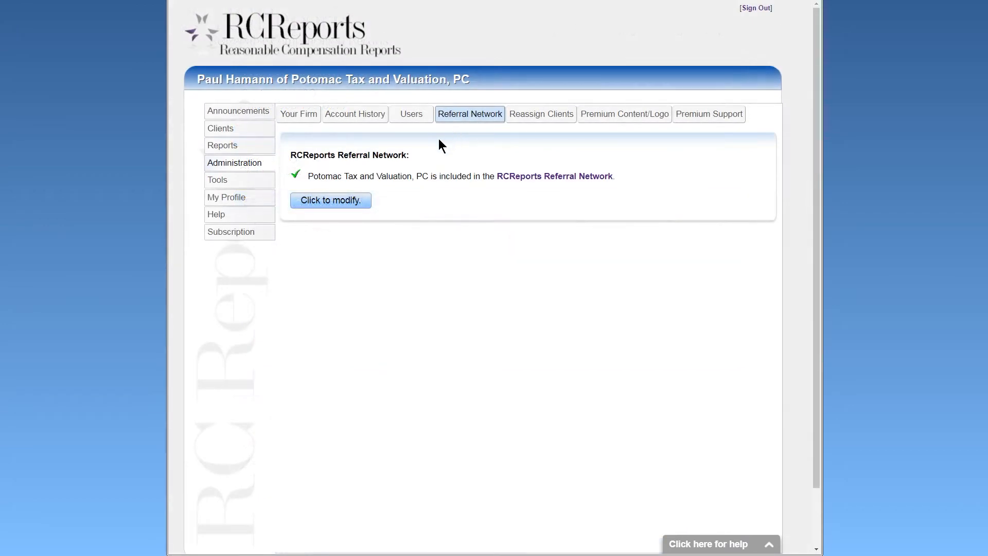
pyautogui.click(346, 202)
pyautogui.click(546, 114)
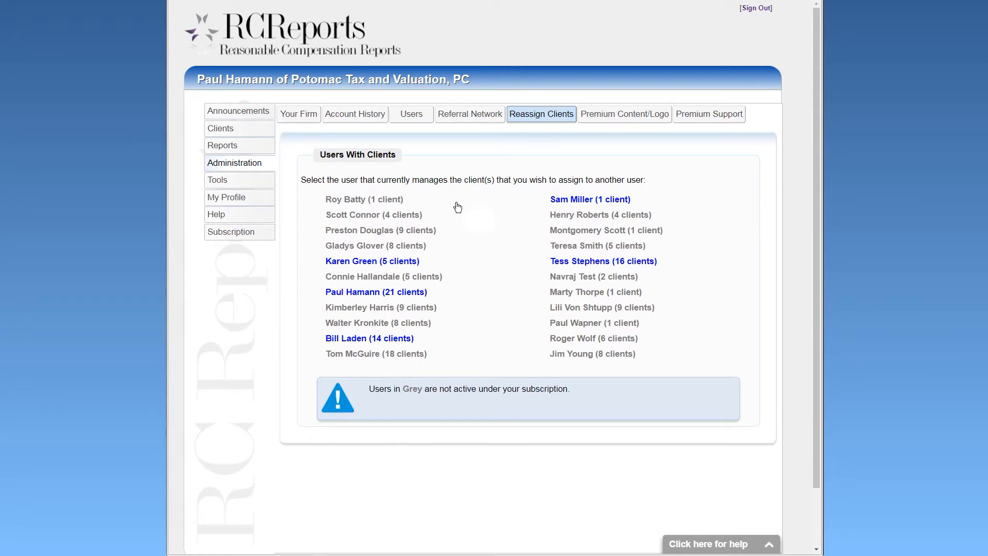
# Reassign five clients, including Kid's and Kites and The 5th Element, to the one-client user.
pyautogui.click(414, 263)
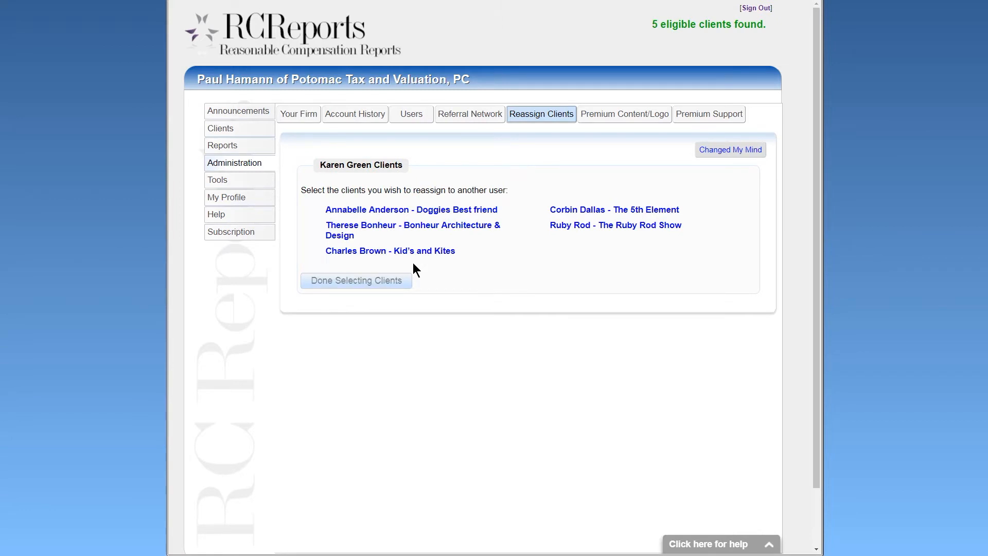
pyautogui.click(419, 254)
pyautogui.click(442, 230)
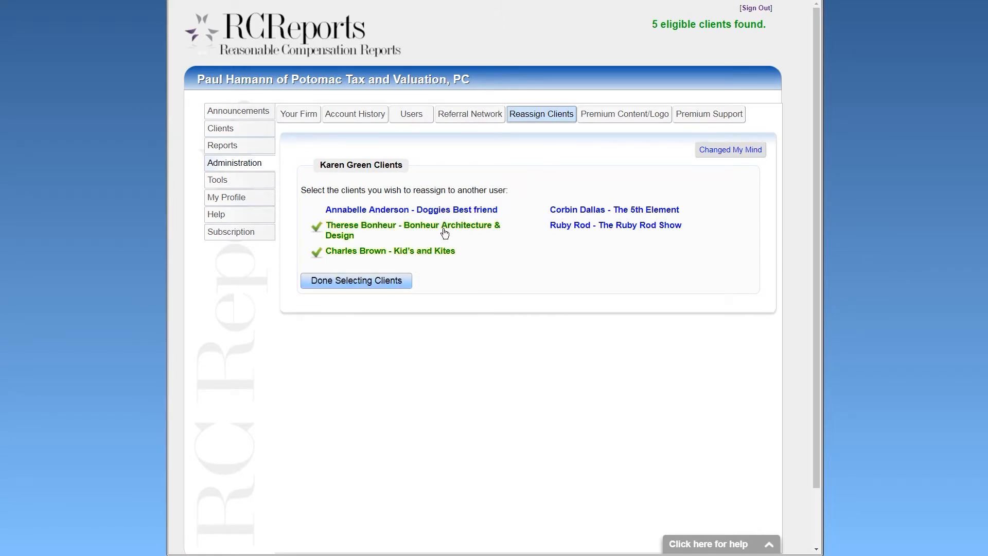
pyautogui.click(465, 211)
pyautogui.click(561, 211)
pyautogui.click(558, 226)
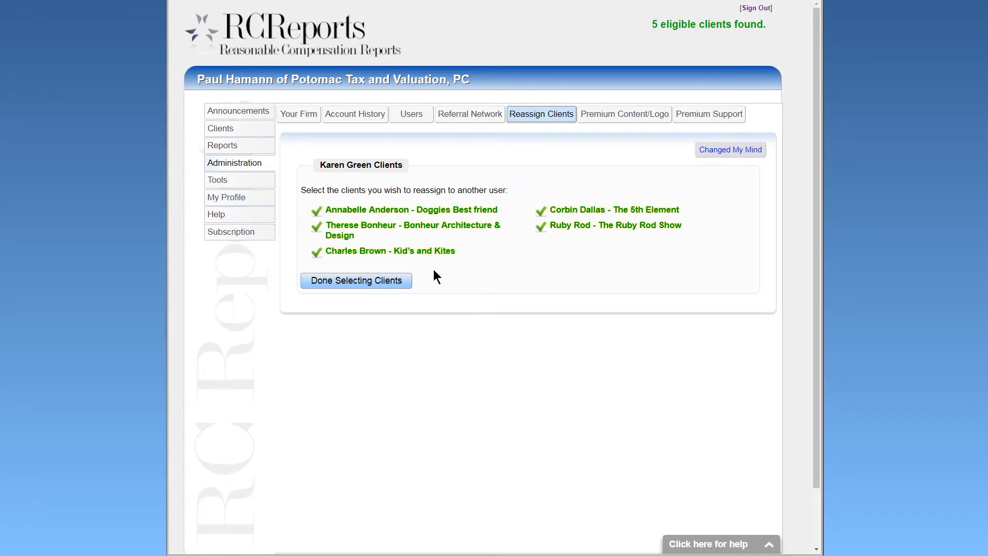
pyautogui.click(392, 279)
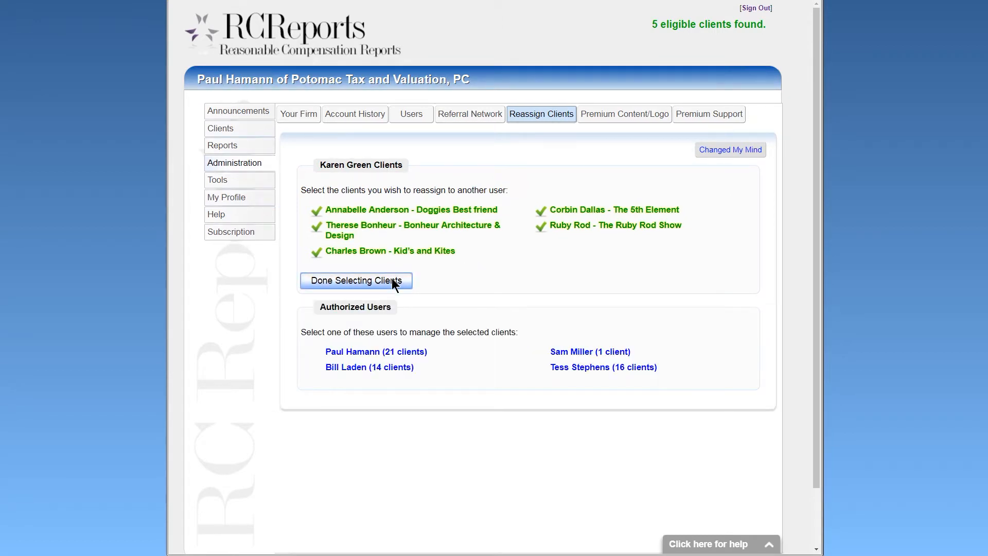
pyautogui.click(560, 351)
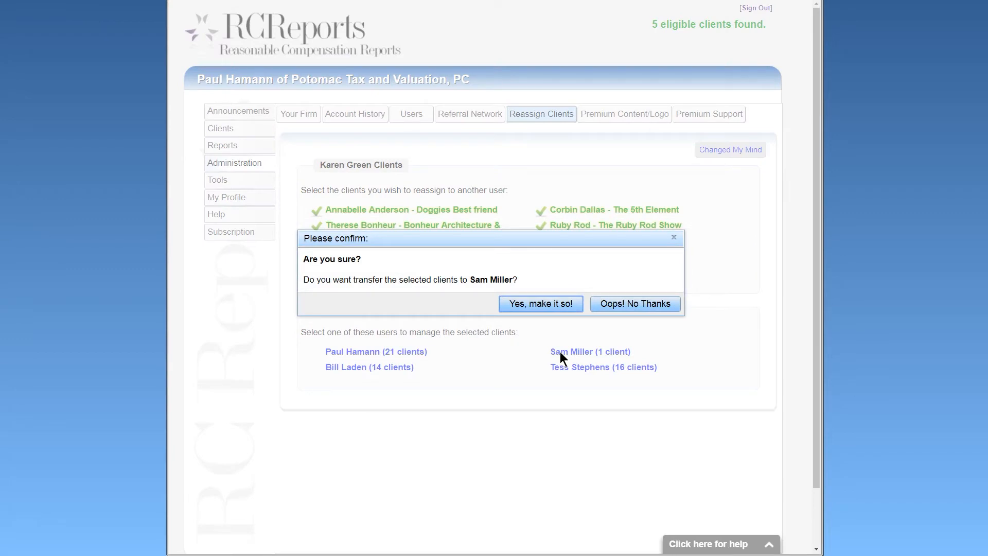
pyautogui.click(531, 304)
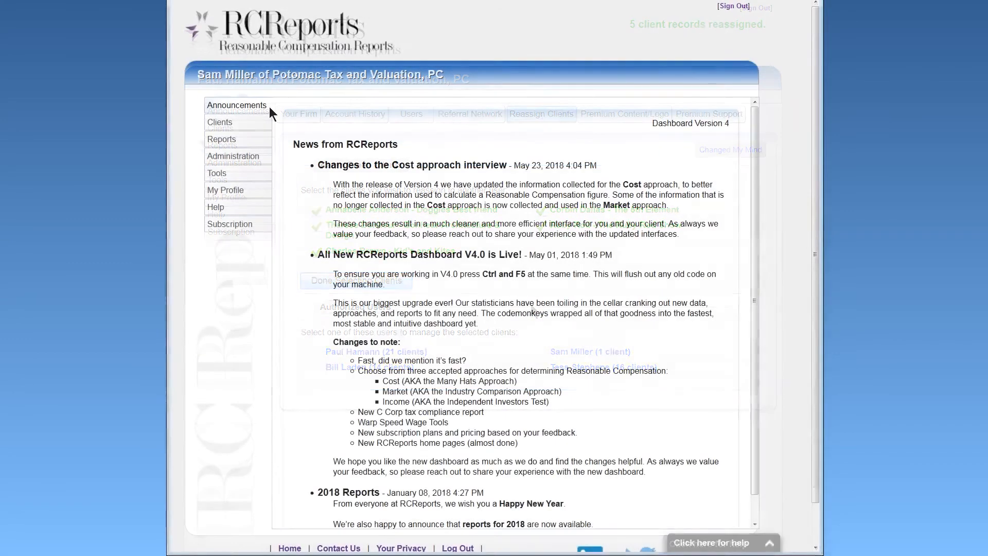
# Browse the Premium Content/Logo and Premium Support tabs, then open the wage calculator tools.
pyautogui.click(267, 124)
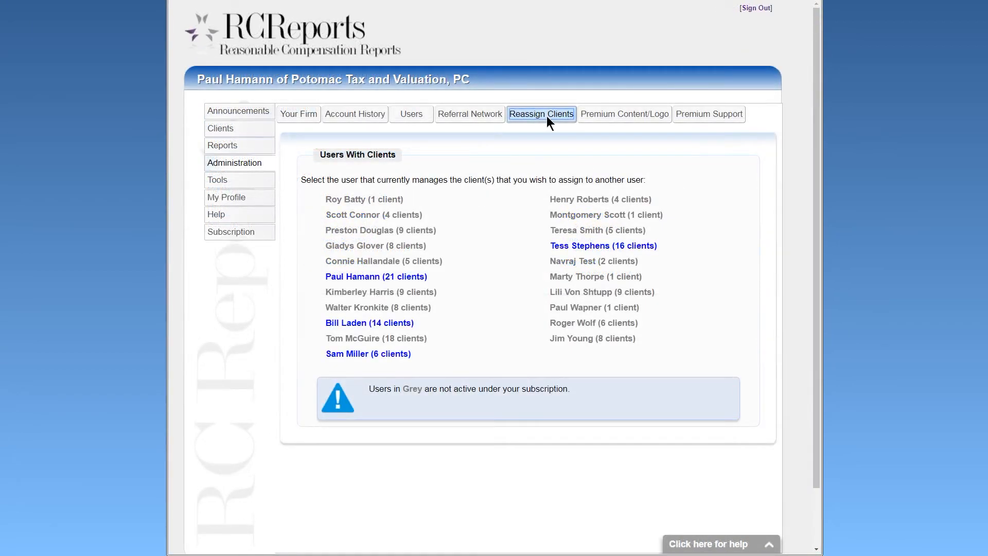
pyautogui.click(630, 114)
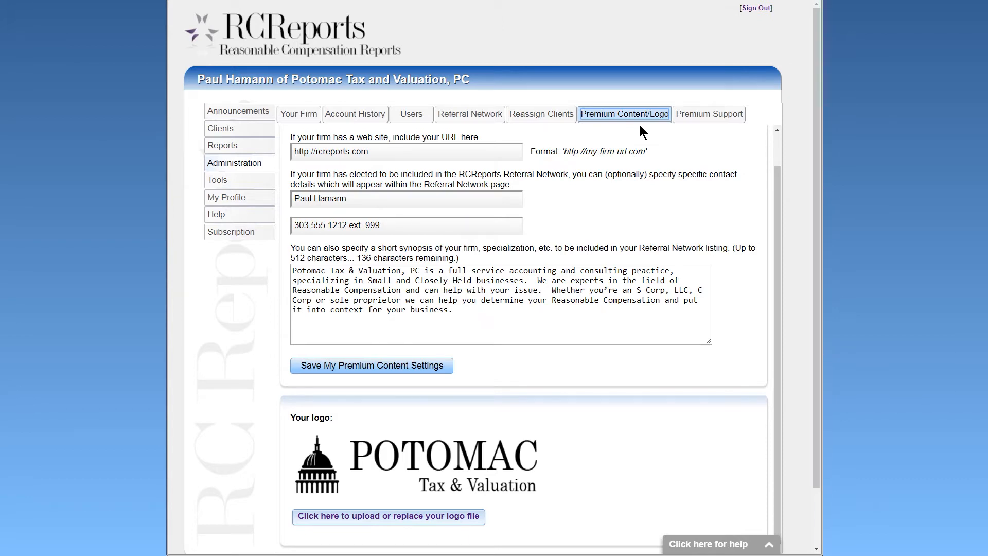
pyautogui.click(708, 122)
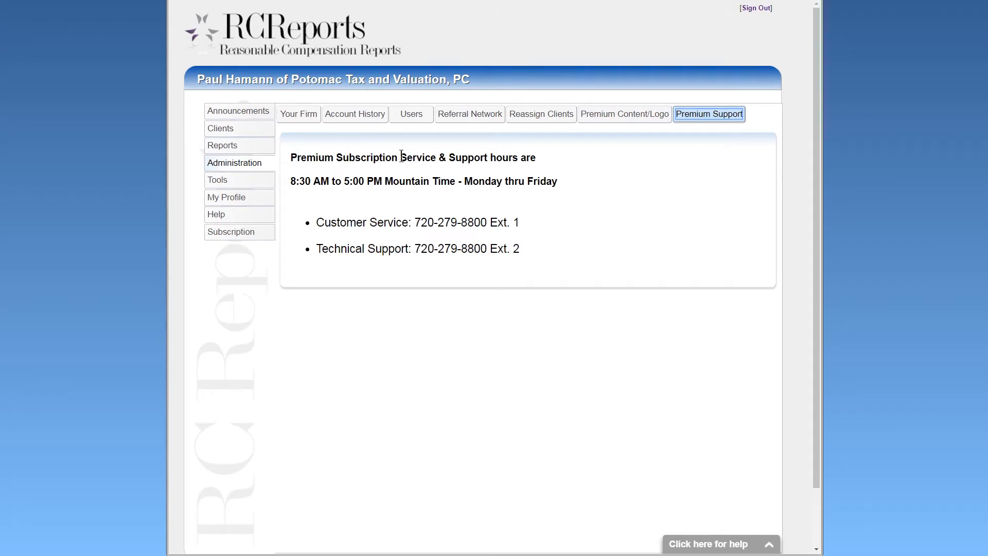
pyautogui.click(238, 185)
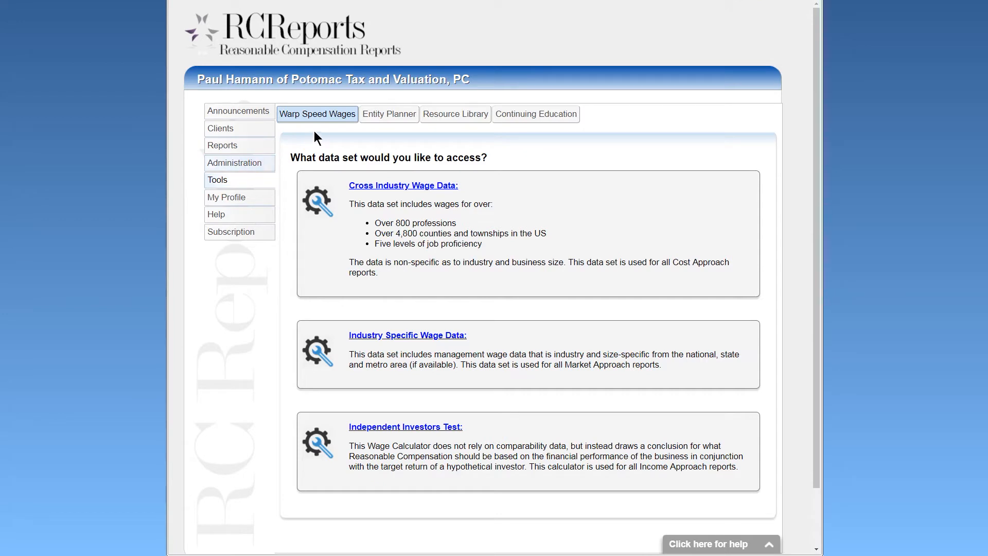
pyautogui.click(322, 116)
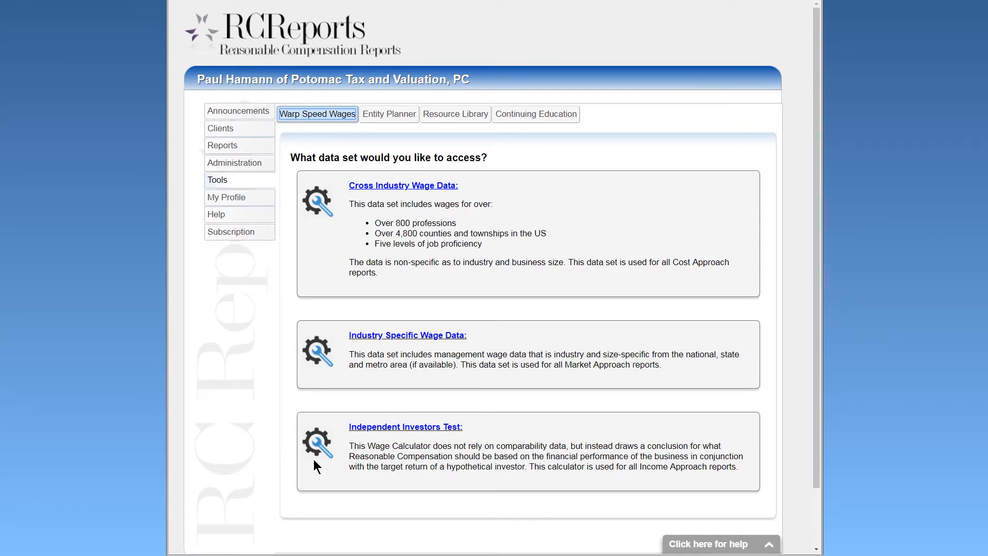
# Search Cross Industry Wage Data for CEO in Boulder County, Colorado.
pyautogui.click(363, 186)
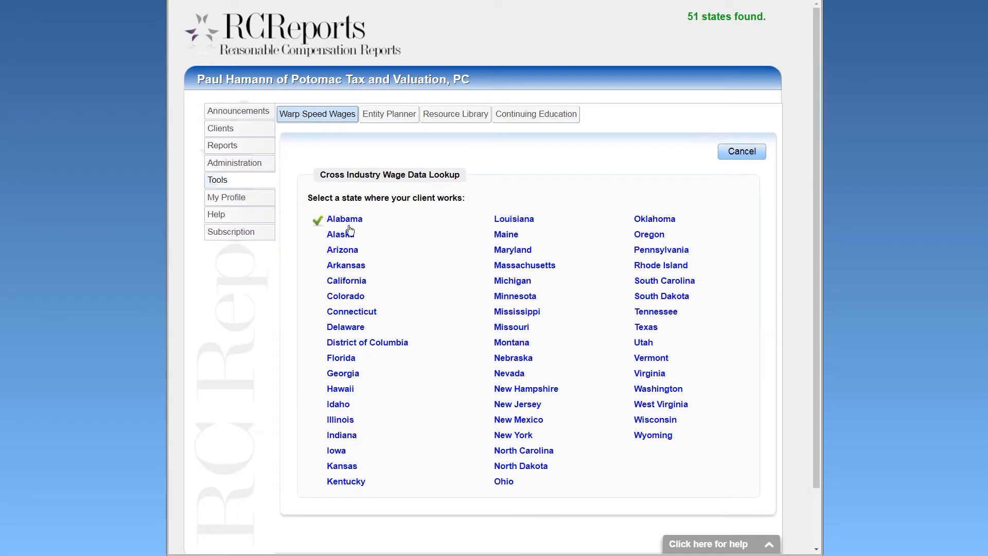
pyautogui.click(355, 299)
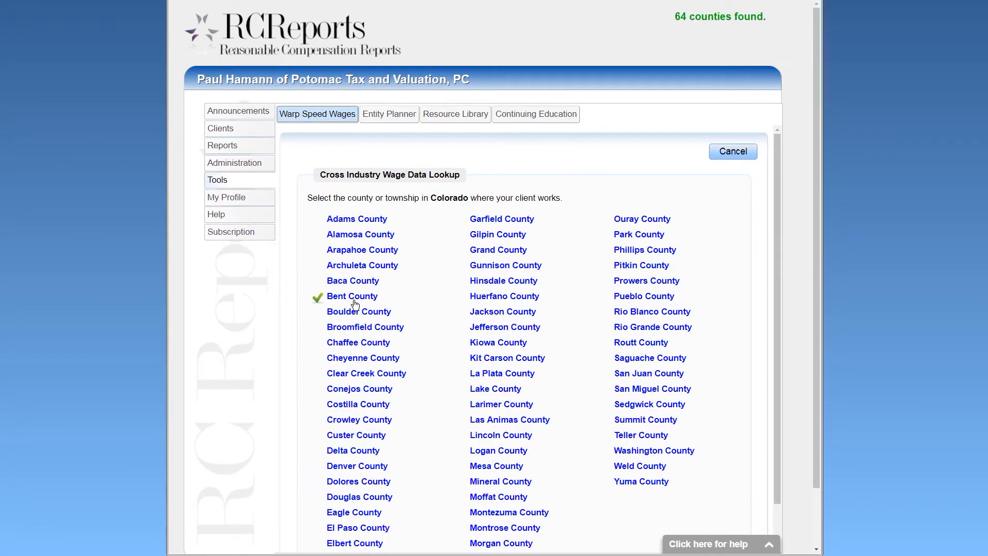
pyautogui.click(356, 313)
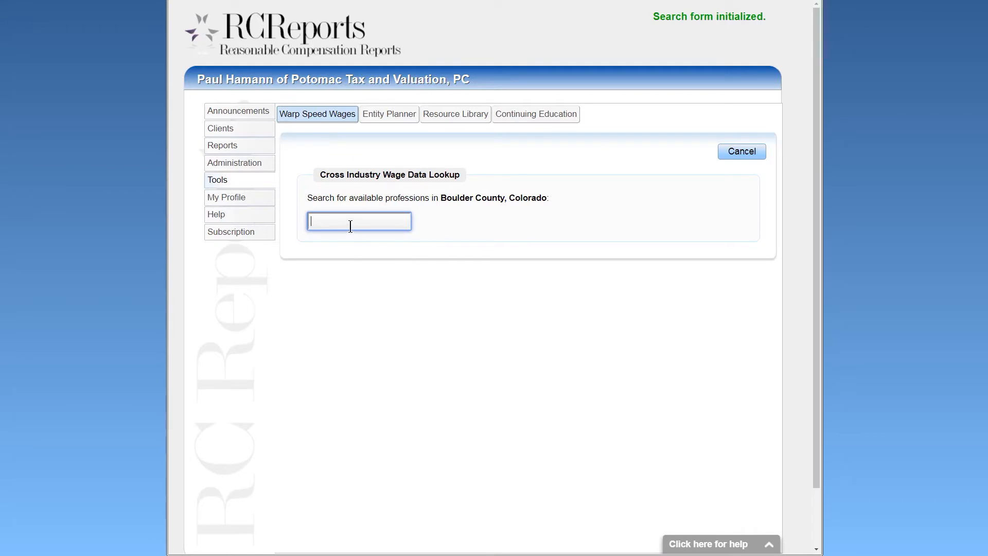
pyautogui.write('CEO')
pyautogui.press('Return')
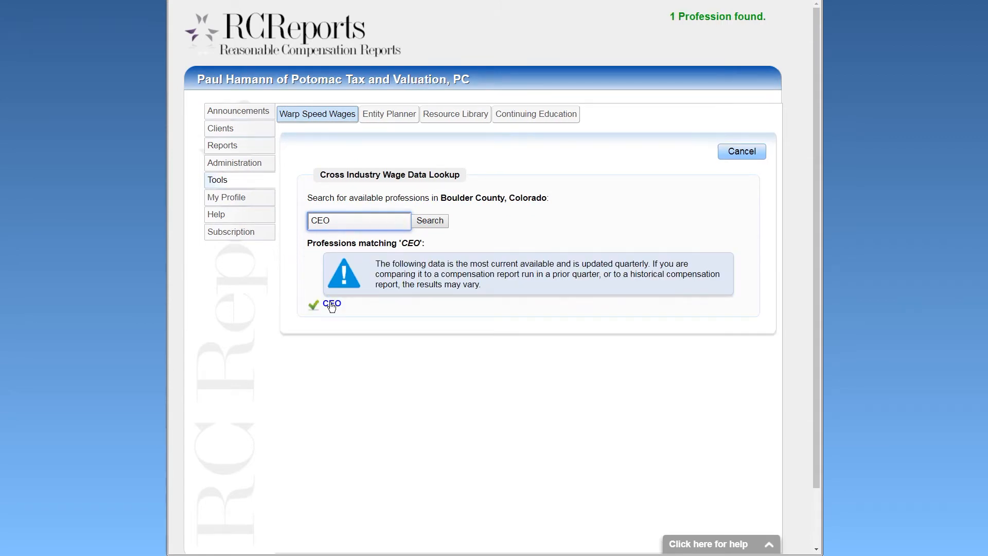
# Review the CEO description and wage levels, close the lookup, and open Industry Specific Wage Data.
pyautogui.click(331, 304)
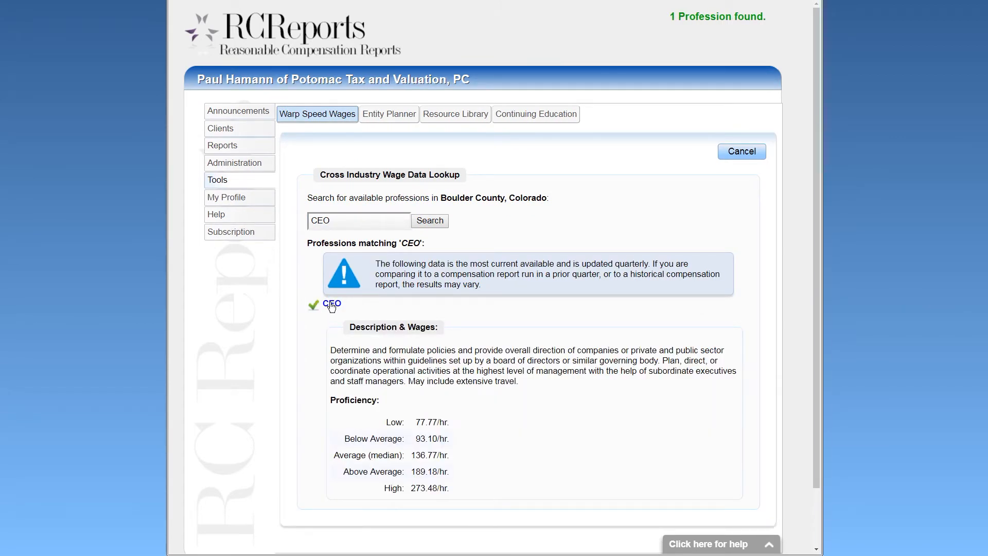
pyautogui.moveTo(330, 347); pyautogui.dragTo(512, 382)
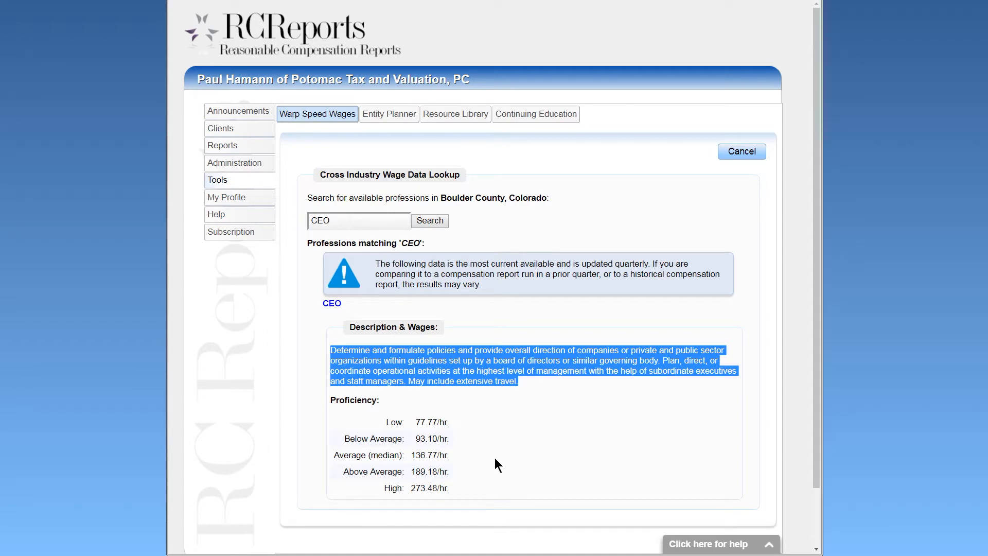
pyautogui.click(743, 153)
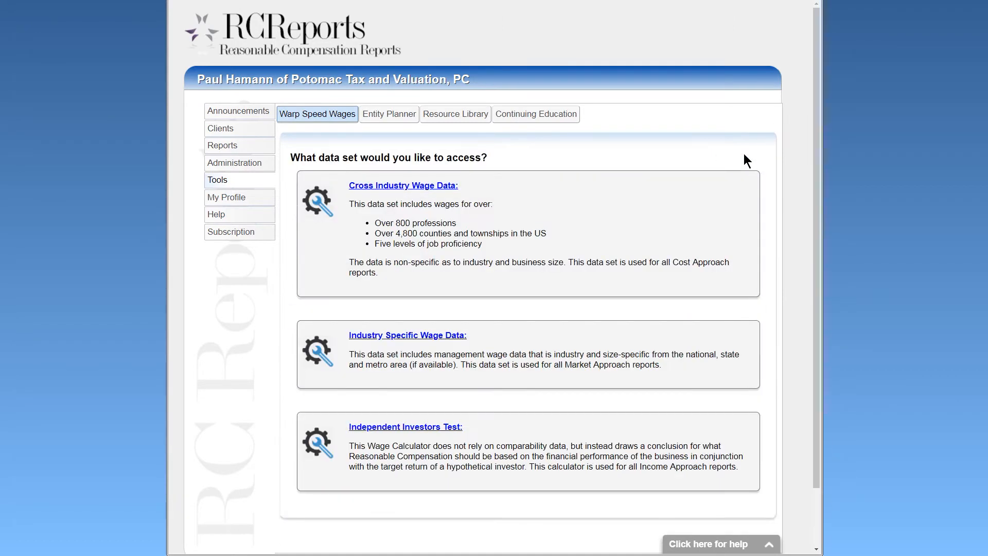
pyautogui.click(399, 337)
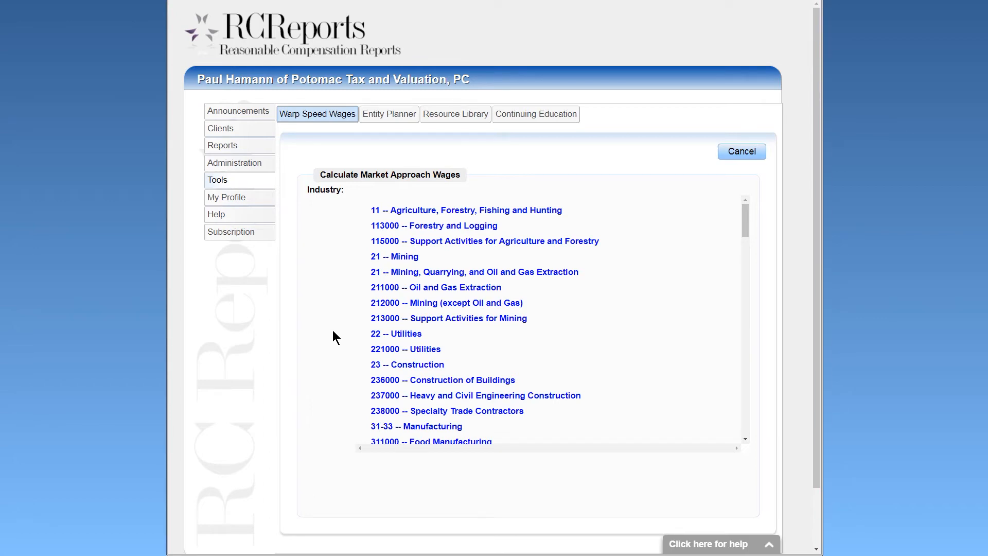
# Choose Specialty Trade Contractors, 2018, Chief Executives, Colorado, Denver-Aurora-Lakewood, CO.
pyautogui.click(438, 412)
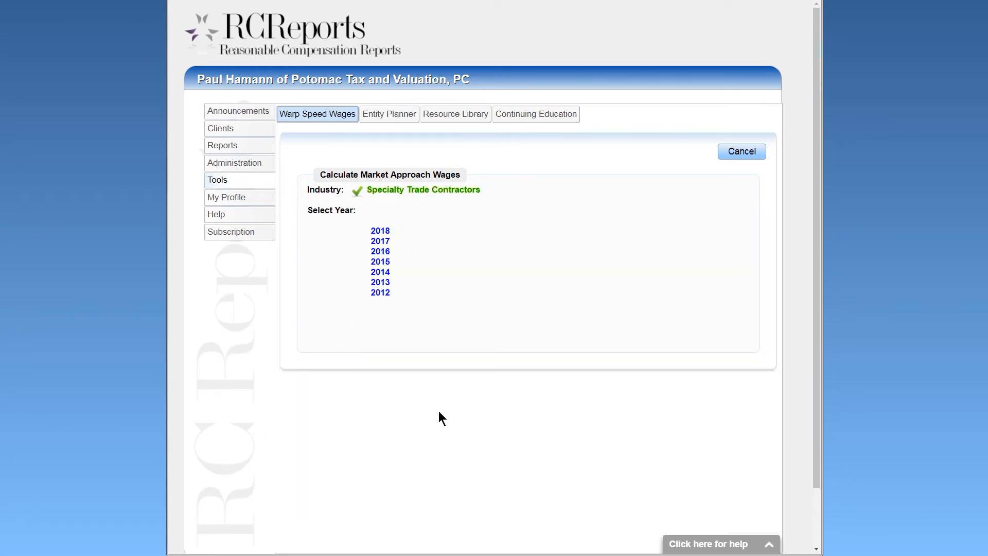
pyautogui.click(379, 231)
pyautogui.click(381, 252)
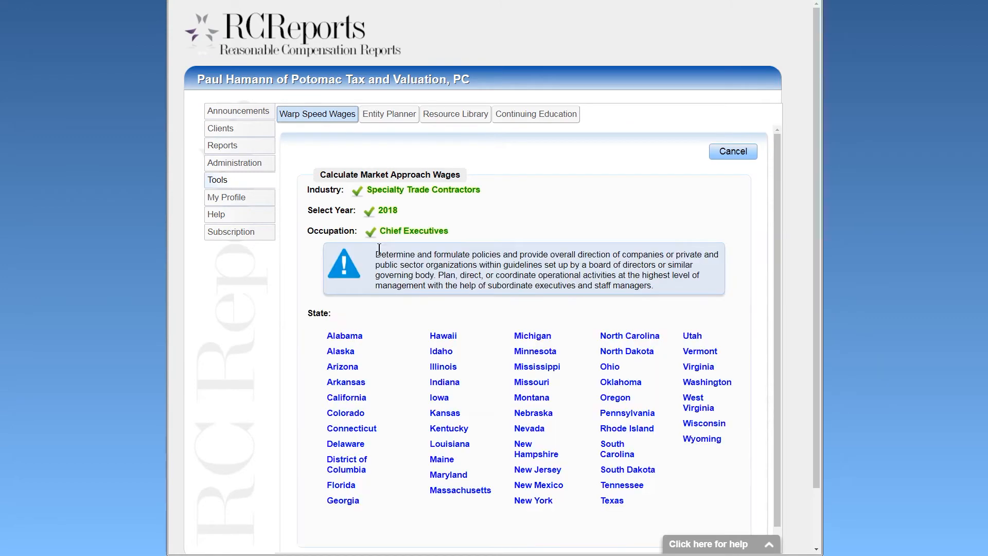
pyautogui.click(350, 412)
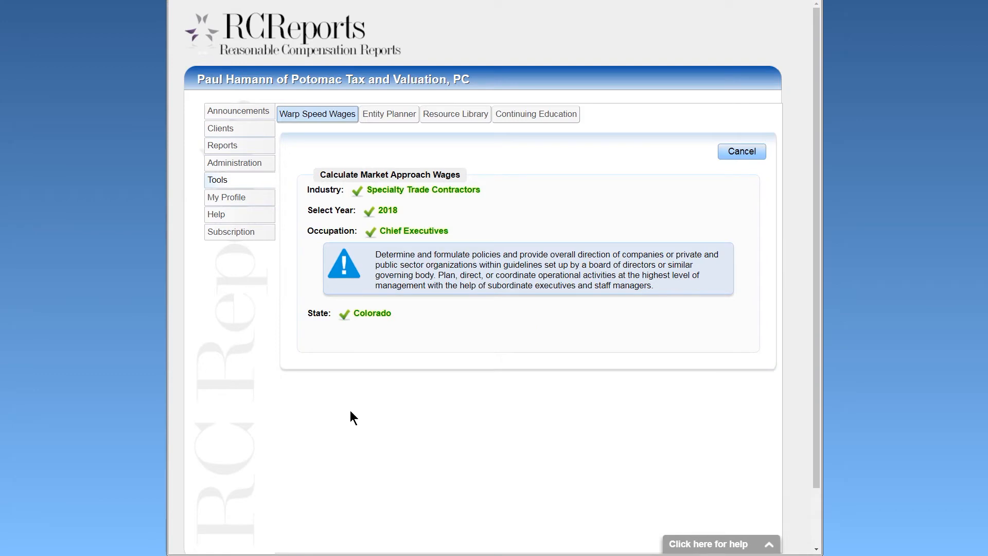
pyautogui.click(354, 358)
pyautogui.click(444, 301)
# Set 25-75 employees, 5m-10m revenue, Average experience and performance, Full time, then save as report.
pyautogui.click(419, 245)
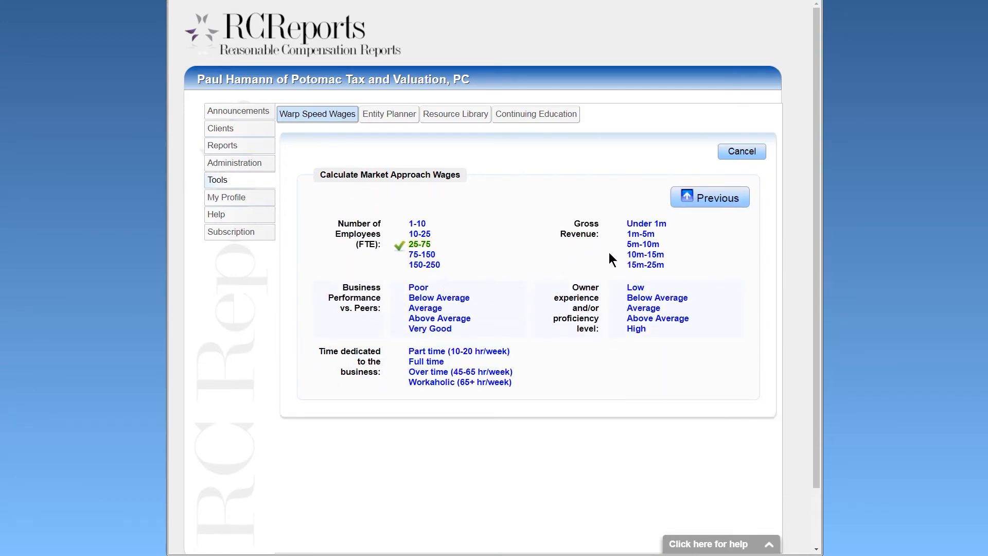
pyautogui.click(637, 247)
pyautogui.click(640, 309)
pyautogui.click(435, 309)
pyautogui.click(429, 362)
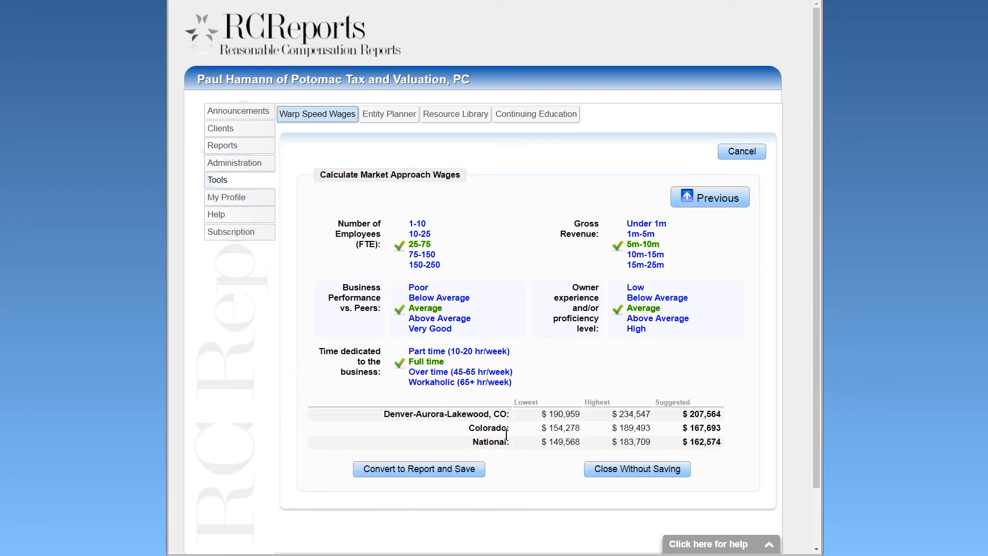
pyautogui.click(437, 319)
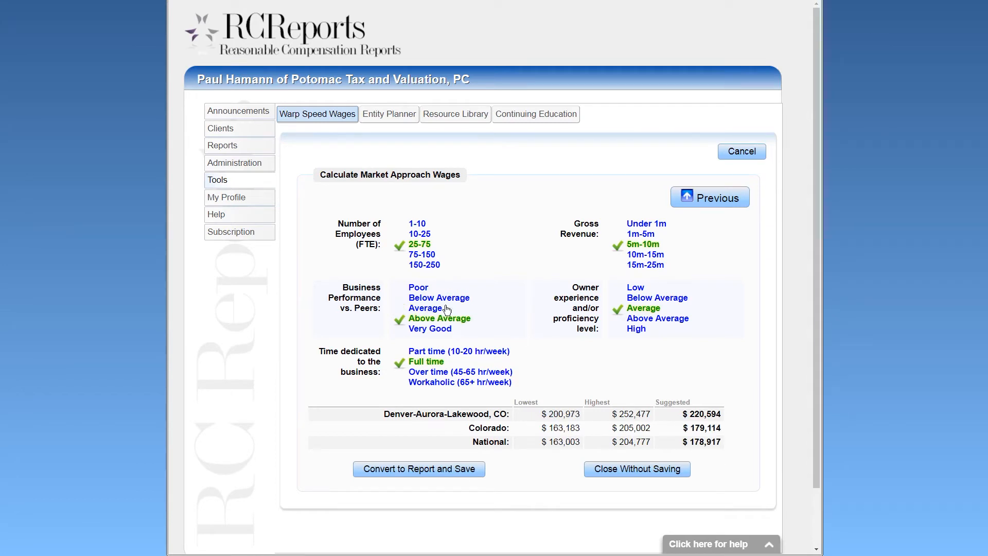
pyautogui.click(428, 311)
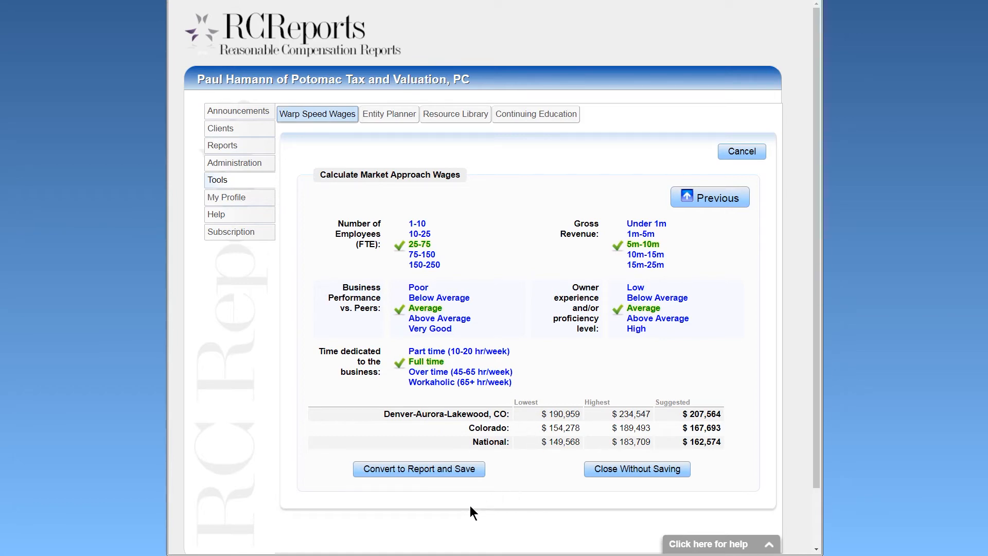
pyautogui.click(405, 469)
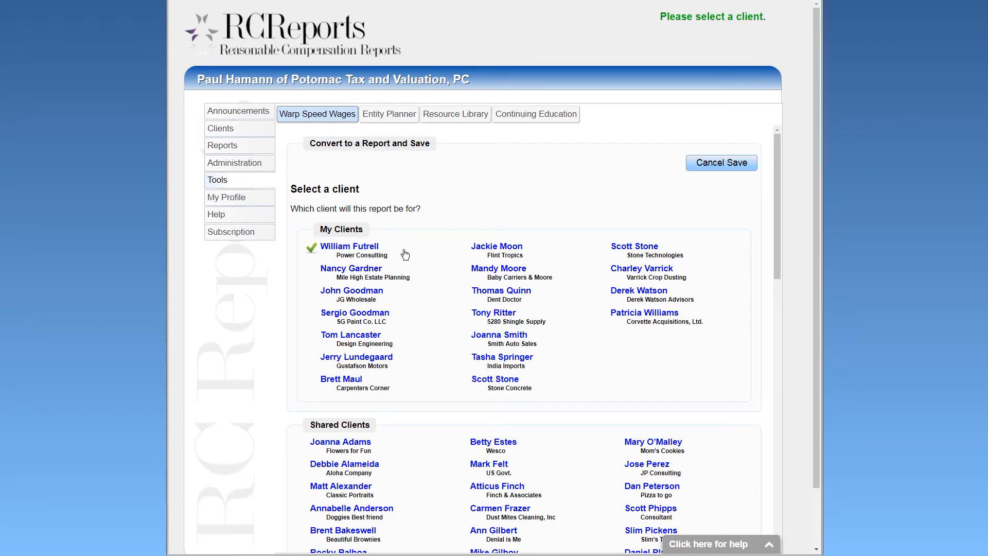
# Drop the Market Approach save and run Income Approach: 2018, FMV 5,000,000, increase 750,000, 10% return.
pyautogui.click(716, 160)
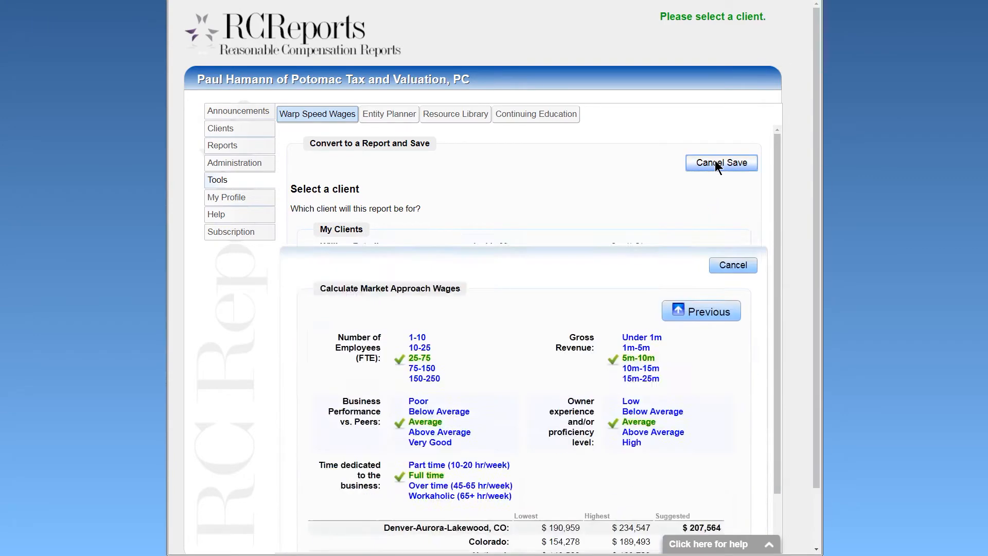
pyautogui.click(736, 152)
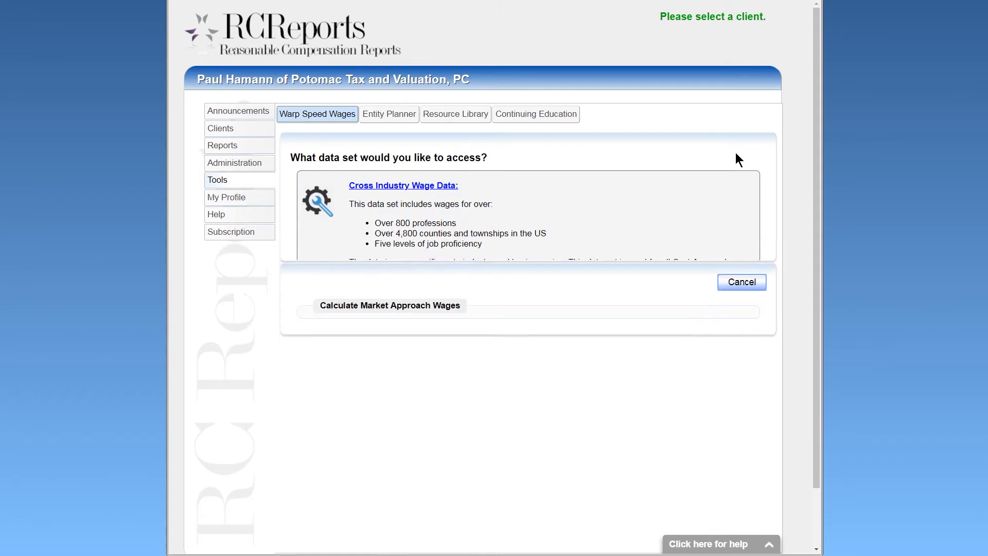
pyautogui.click(410, 425)
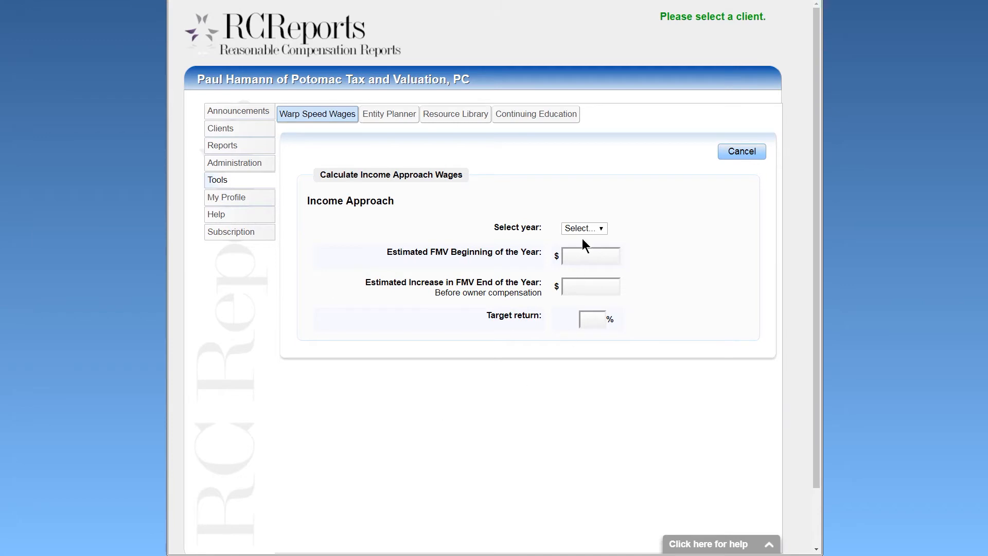
pyautogui.click(599, 229)
pyautogui.click(588, 251)
pyautogui.press('Tab')
pyautogui.write('5,00')
pyautogui.write('0,000')
pyautogui.press('Tab')
pyautogui.write('750000')
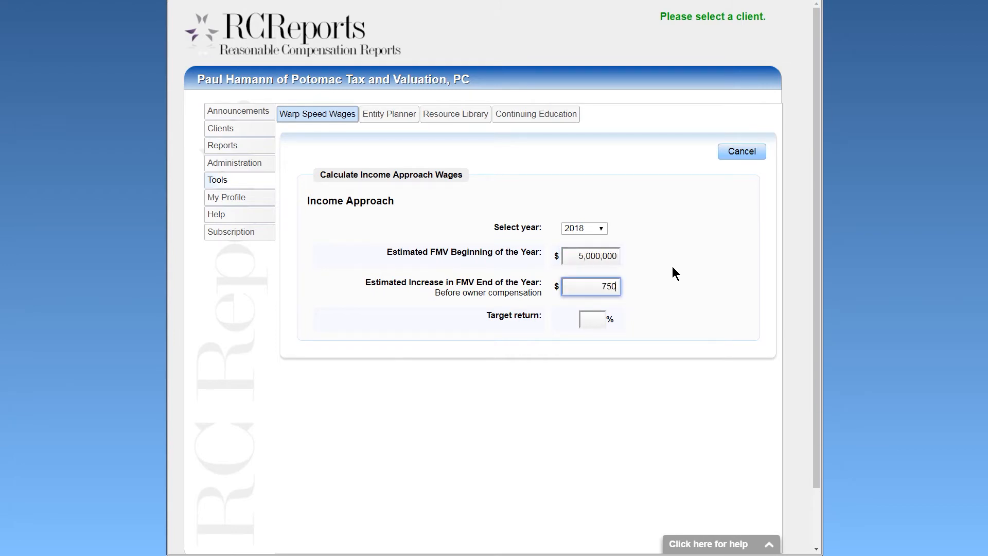
pyautogui.press('Tab')
pyautogui.write('10')
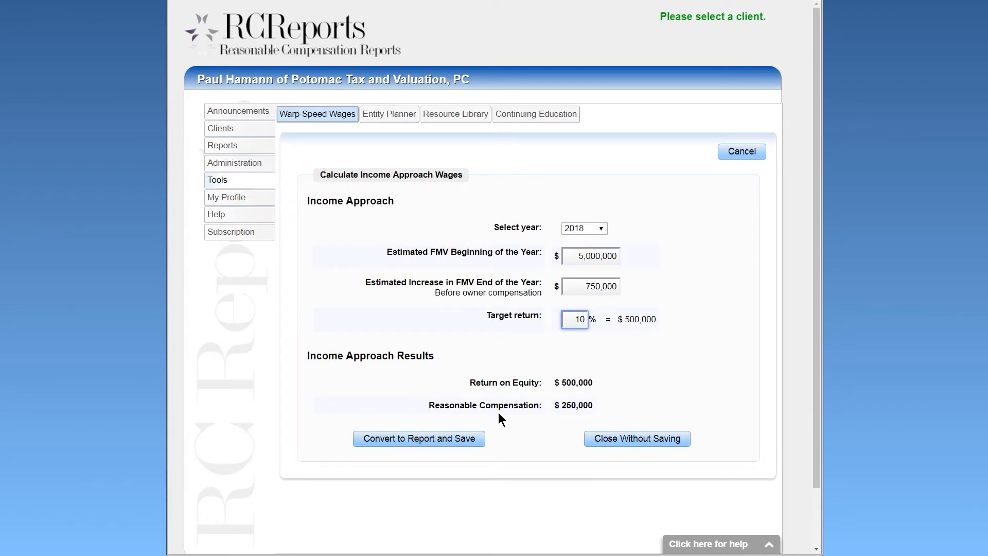
# Begin saving the Income Approach result as a report, then cancel back to the data sets.
pyautogui.click(412, 444)
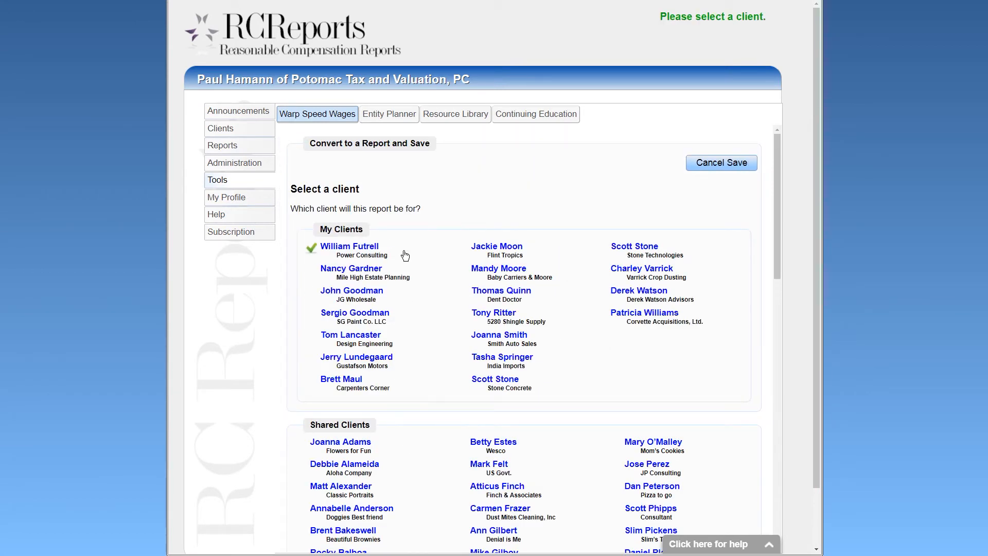
pyautogui.click(716, 163)
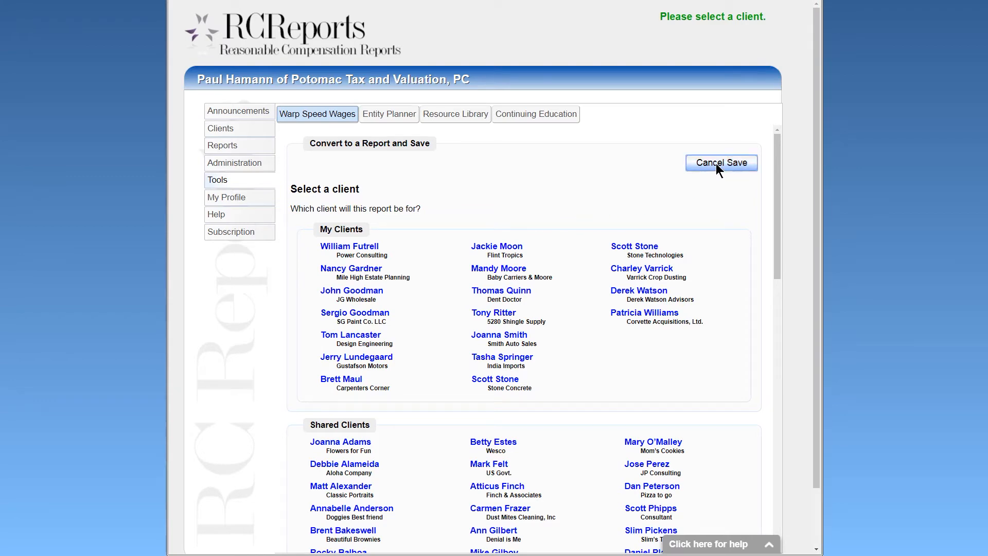
pyautogui.click(730, 154)
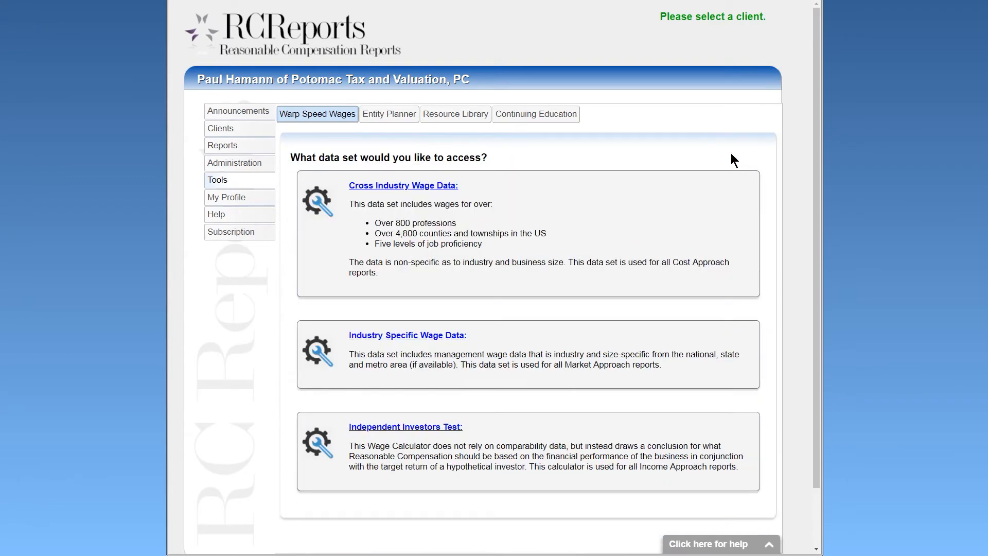
# Compare entities for 120000 profit, 75000 compensation, 500 FUTA/SUTA, 600 payroll and 900 tax-prep fees.
pyautogui.click(386, 124)
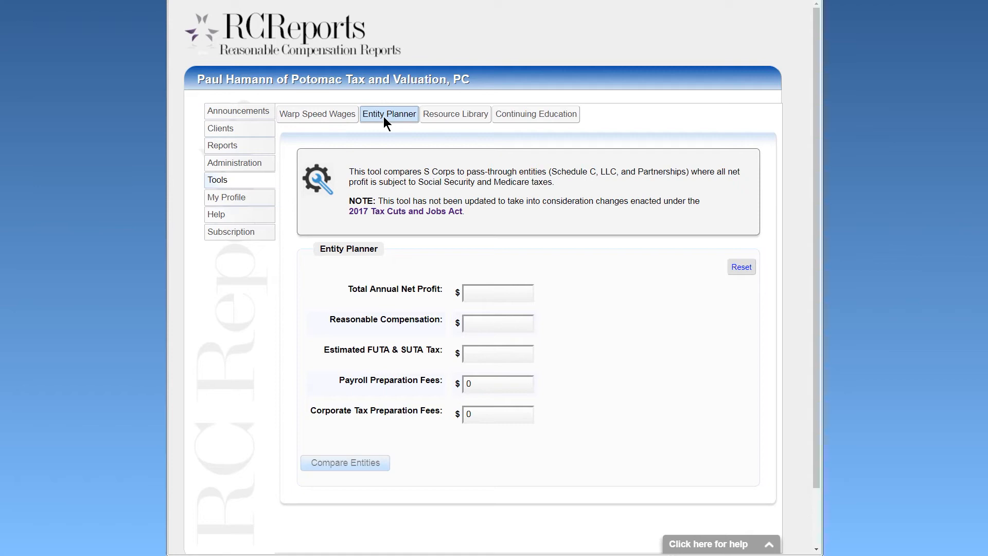
pyautogui.click(483, 287)
pyautogui.write('12')
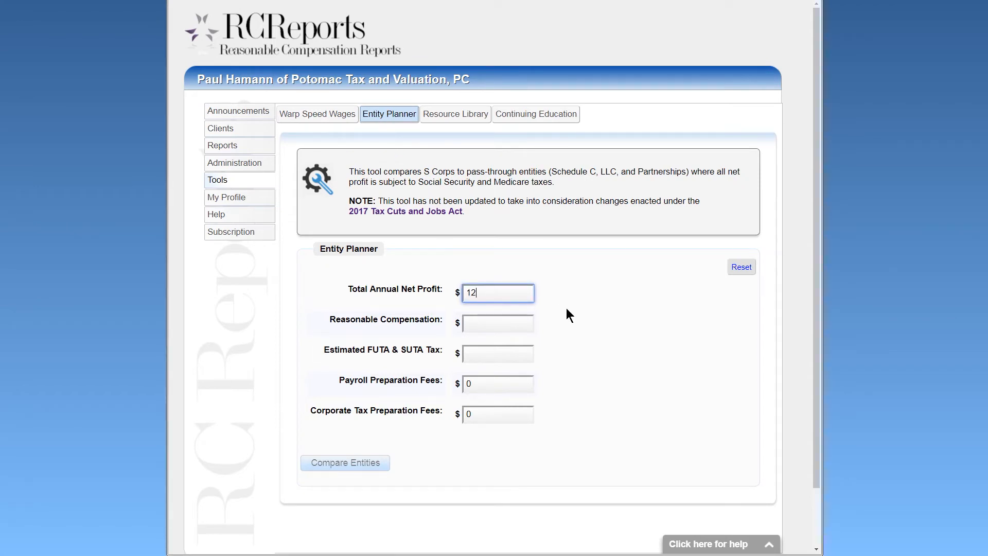
pyautogui.write('0000')
pyautogui.press('Tab')
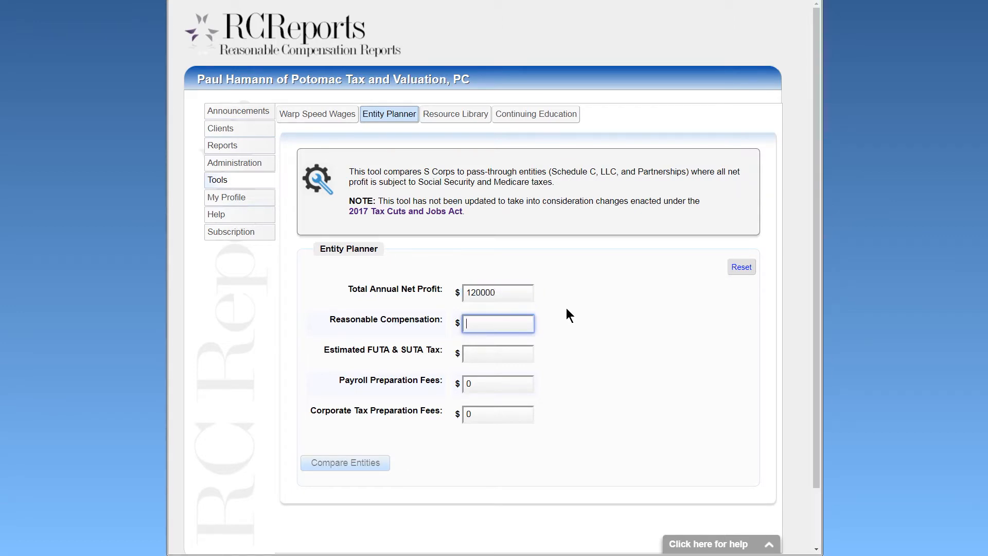
pyautogui.write('75000')
pyautogui.press('Tab')
pyautogui.write('500')
pyautogui.press('Tab')
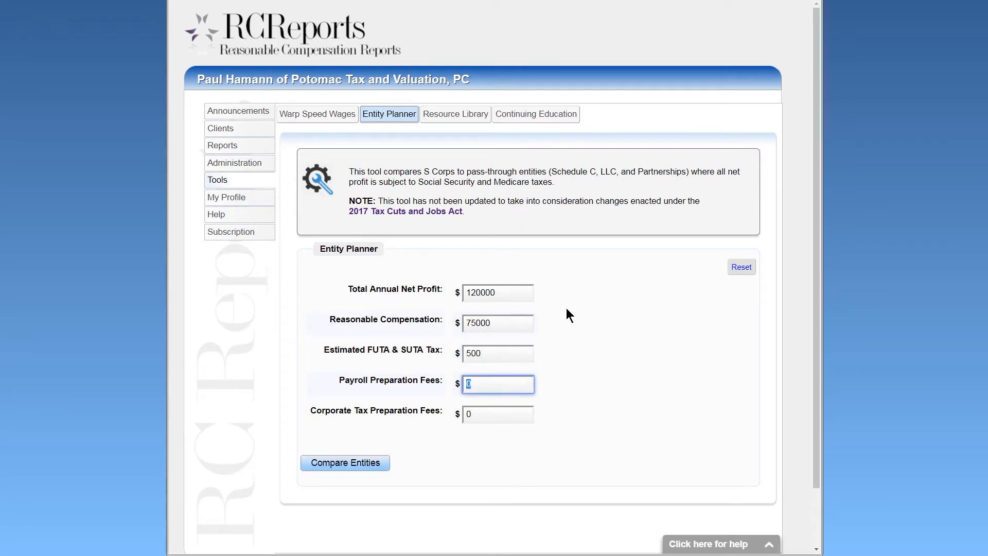
pyautogui.write('600')
pyautogui.press('Tab')
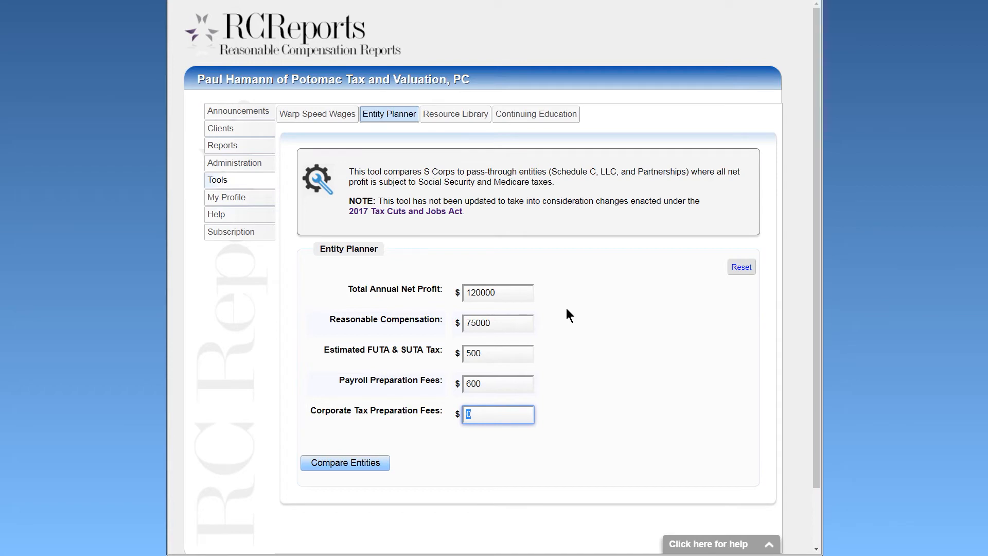
pyautogui.write('900')
pyautogui.click(371, 462)
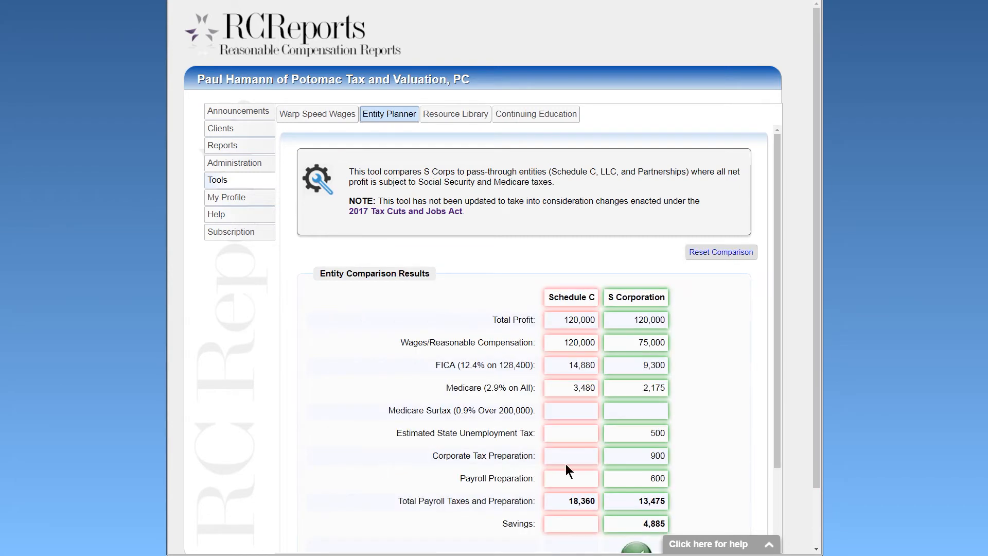
pyautogui.scroll(-1, 709, 368)
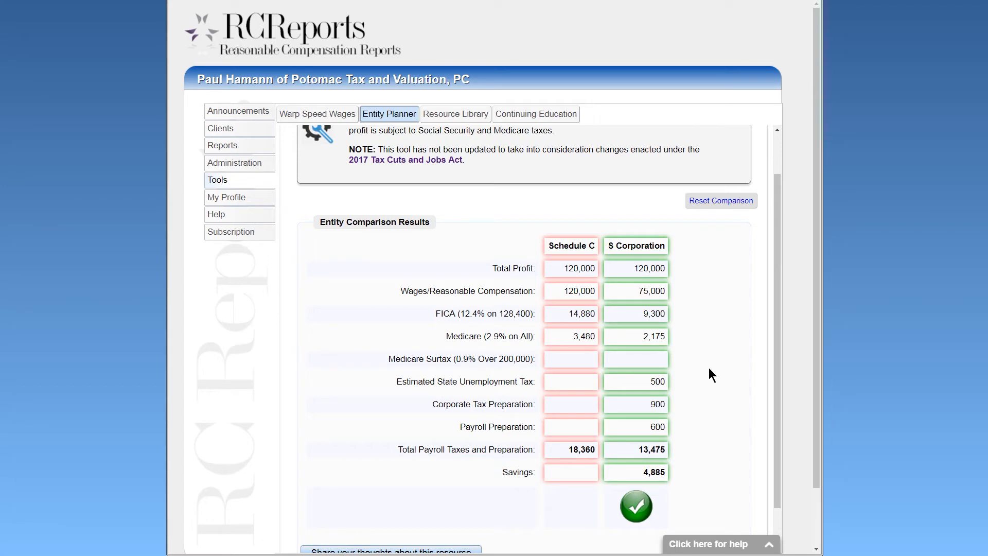
pyautogui.scroll(1, 709, 368)
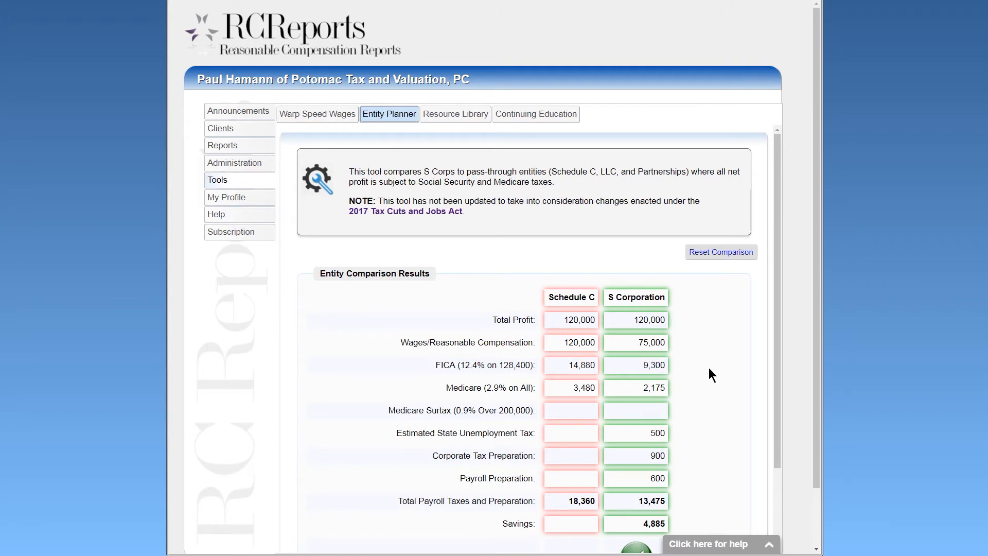
# Open the Resource Library and highlight the Preparer Penalty Check List and issue letter titles.
pyautogui.click(462, 122)
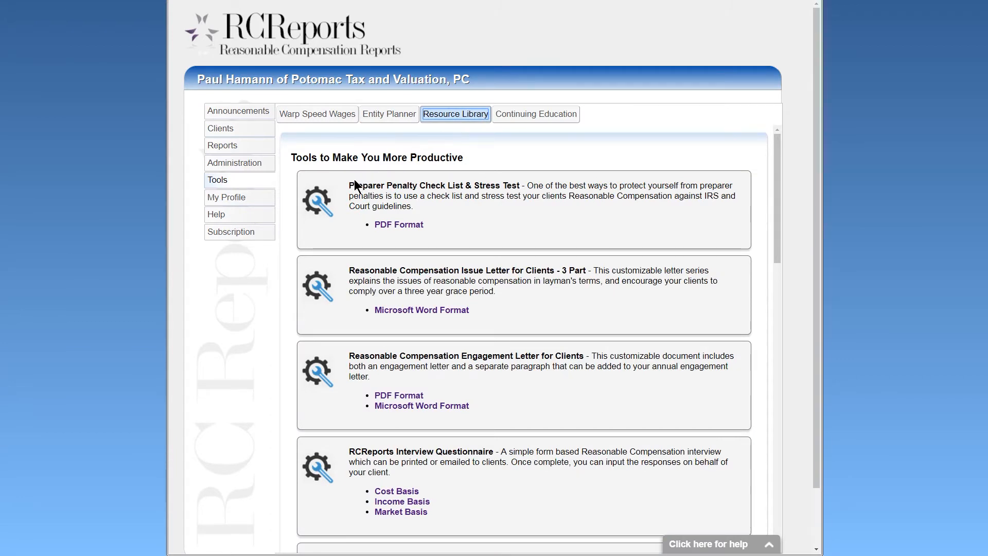
pyautogui.moveTo(349, 187); pyautogui.dragTo(526, 185)
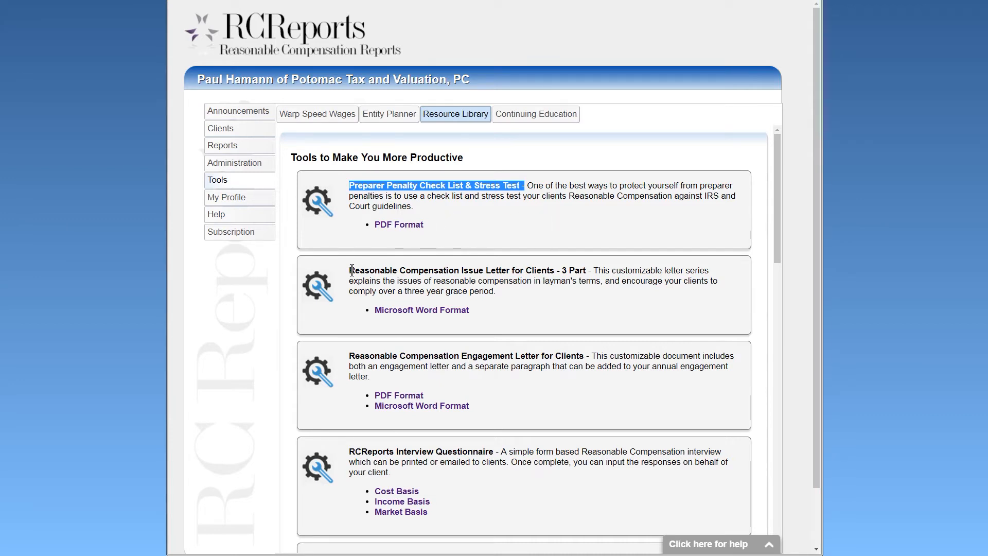
pyautogui.moveTo(350, 270); pyautogui.dragTo(597, 267)
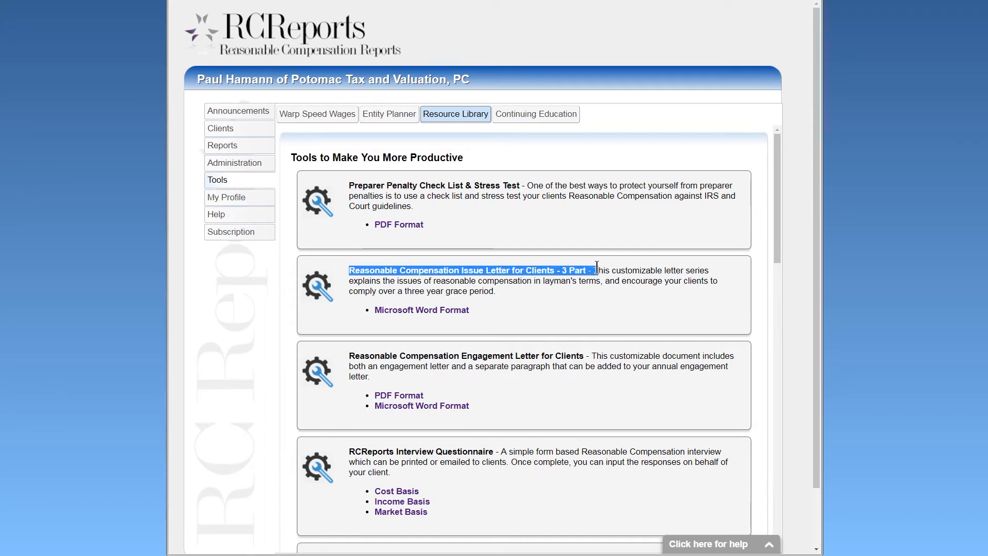
pyautogui.click(597, 303)
pyautogui.scroll(-2, 597, 303)
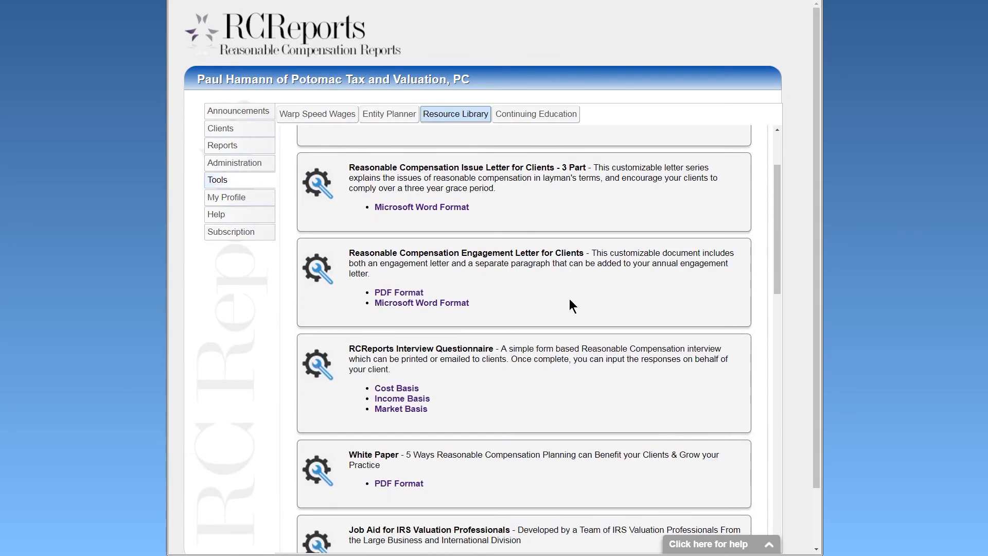
pyautogui.scroll(-2, 523, 293)
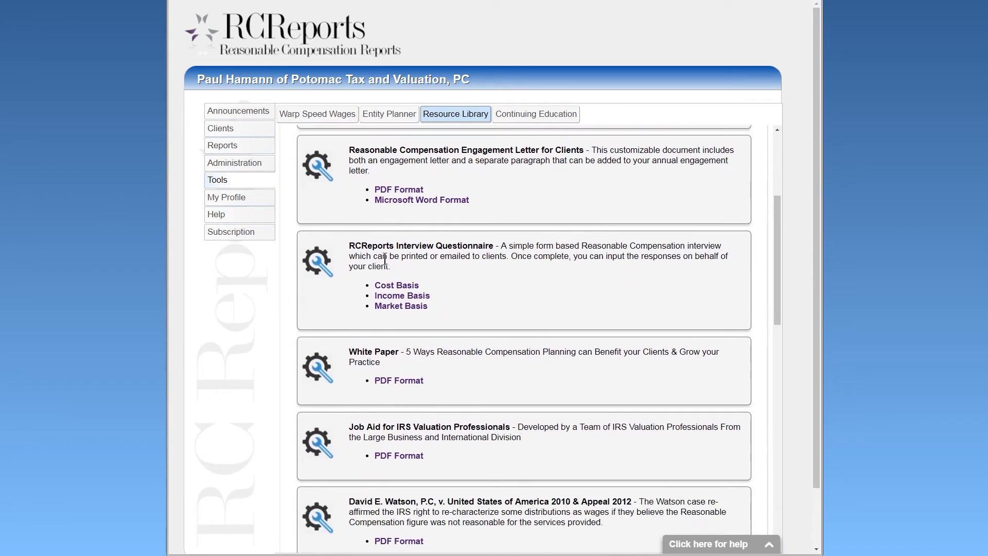
pyautogui.moveTo(349, 245); pyautogui.dragTo(498, 246)
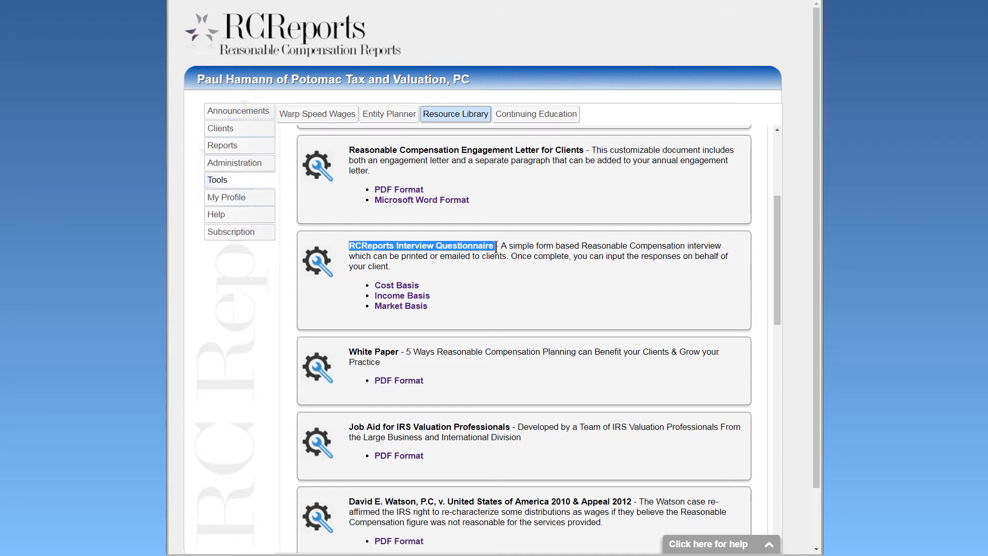
pyautogui.click(567, 286)
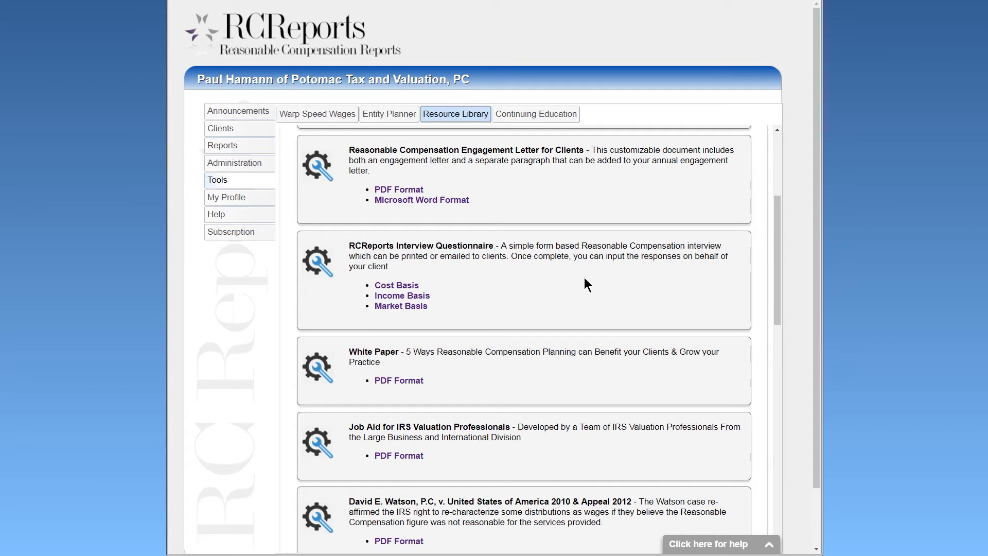
pyautogui.moveTo(776, 215); pyautogui.dragTo(773, 301)
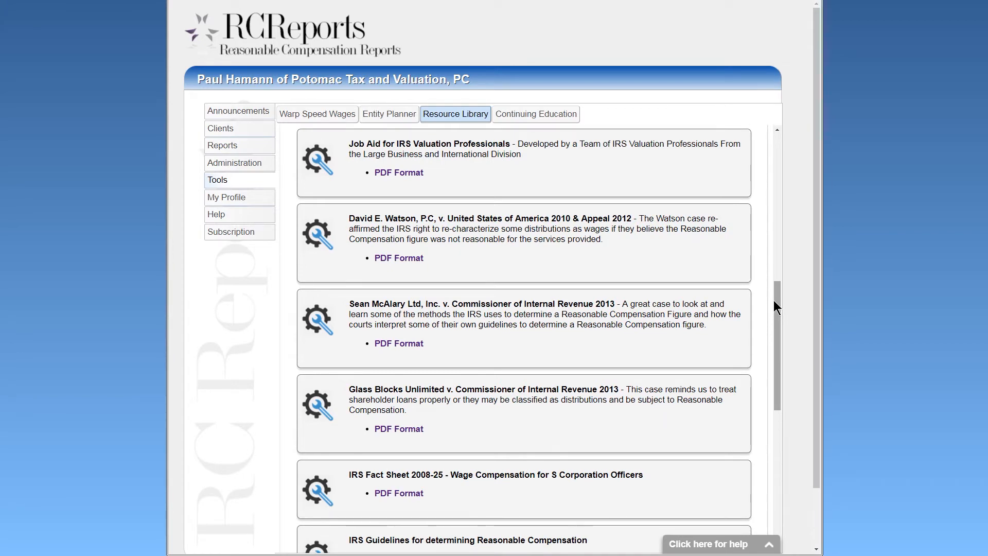
pyautogui.moveTo(774, 301); pyautogui.dragTo(781, 143)
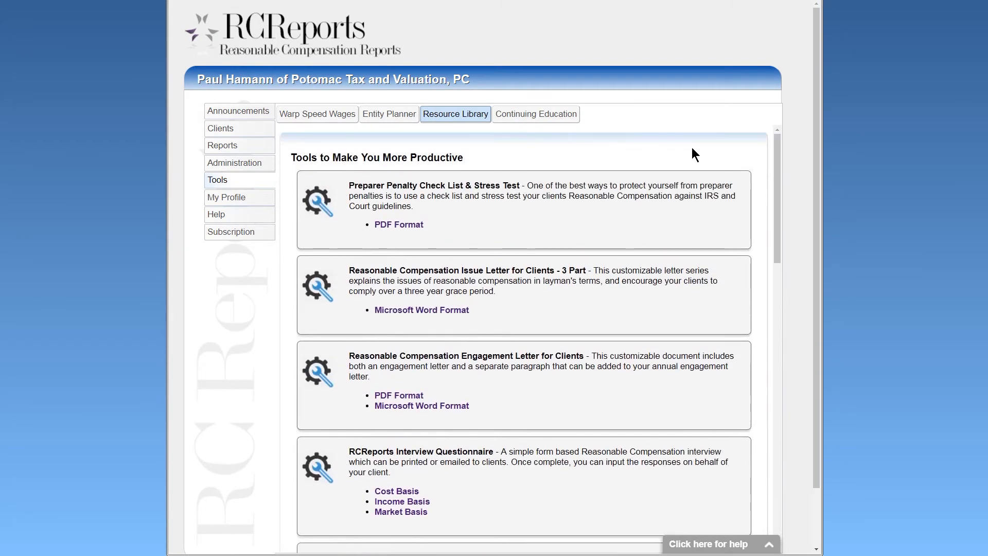
# View the Continuing Education CPE events, then go to My Profile.
pyautogui.click(539, 120)
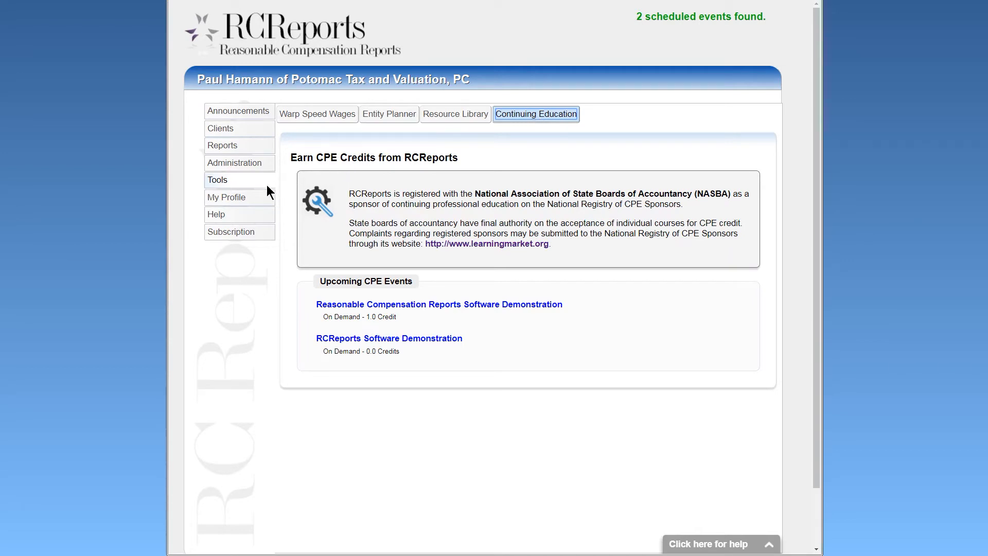
pyautogui.click(249, 199)
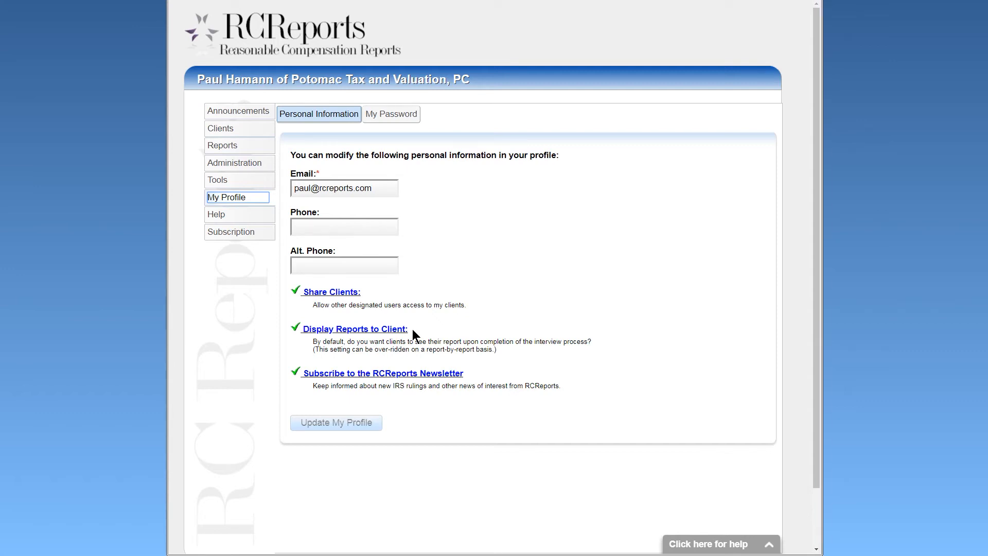
# Browse Help's Screen Share and Terms & Conditions pages, toggle the help widget, then view Subscription.
pyautogui.click(257, 214)
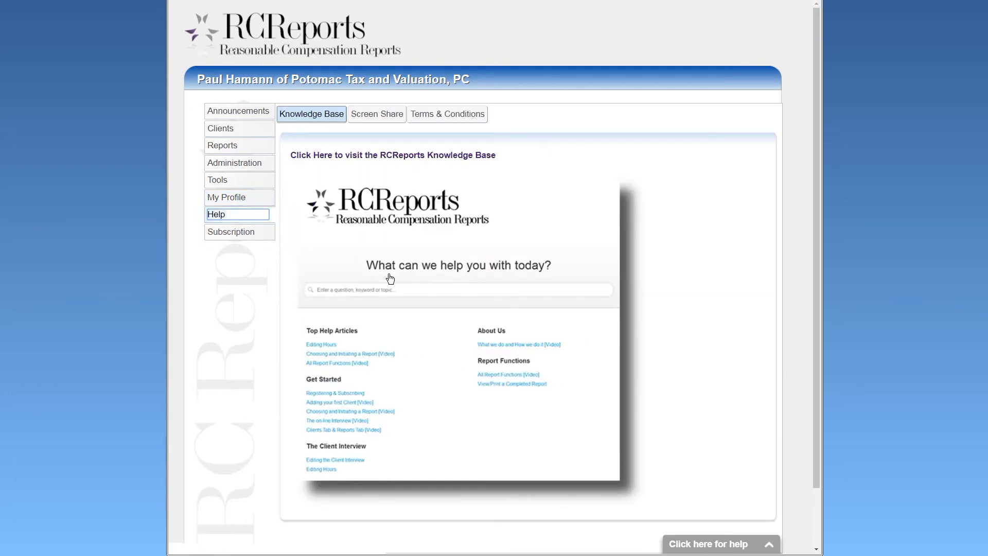
pyautogui.click(430, 272)
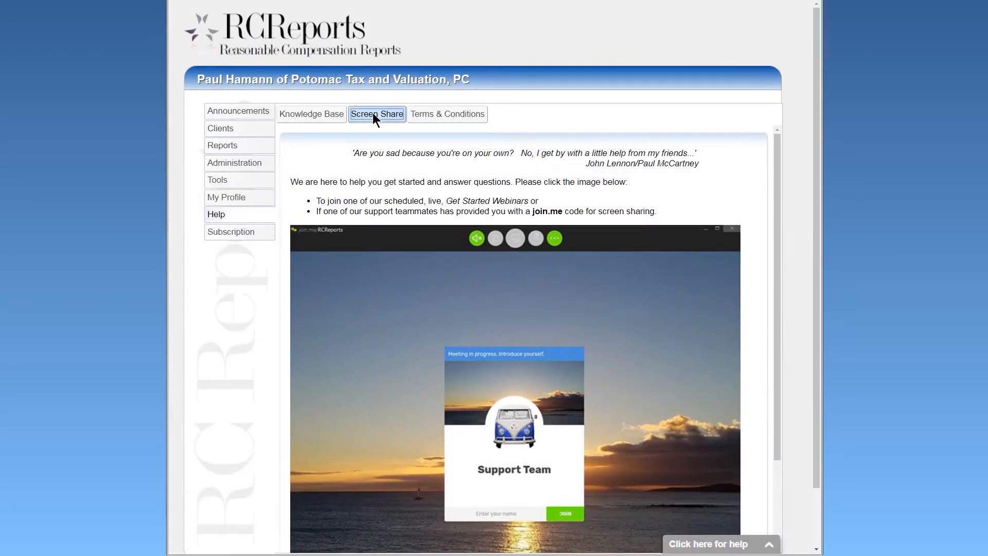
pyautogui.click(443, 116)
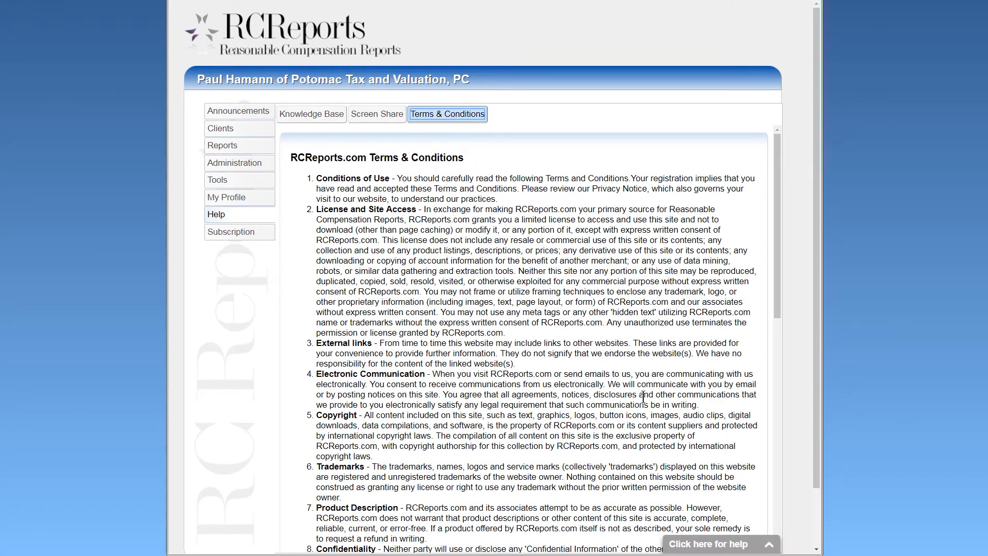
pyautogui.click(769, 546)
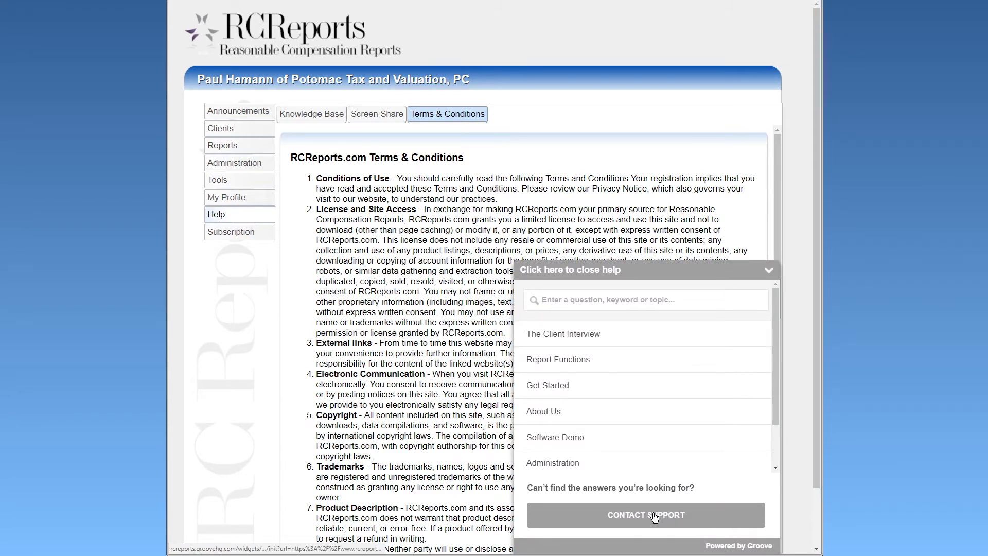
pyautogui.click(769, 272)
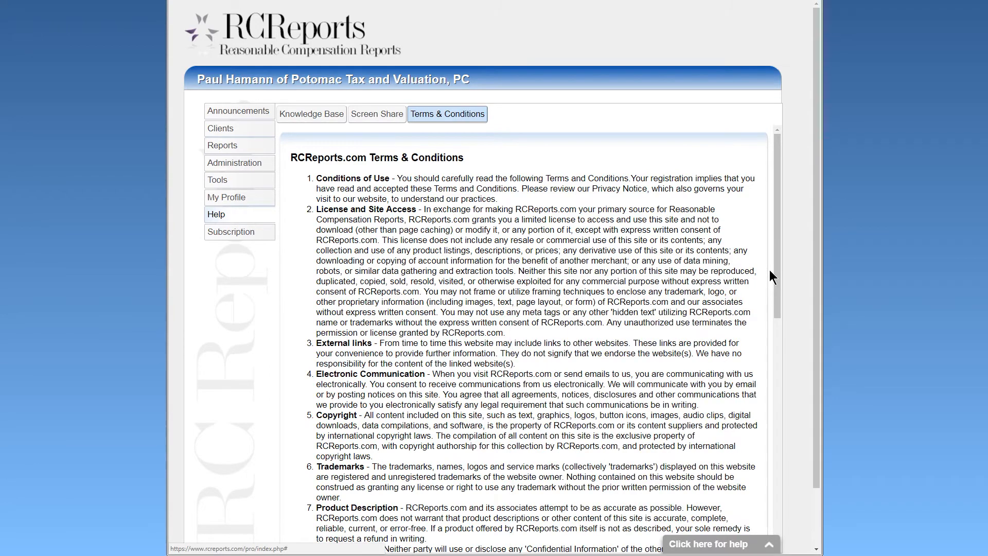
pyautogui.click(256, 238)
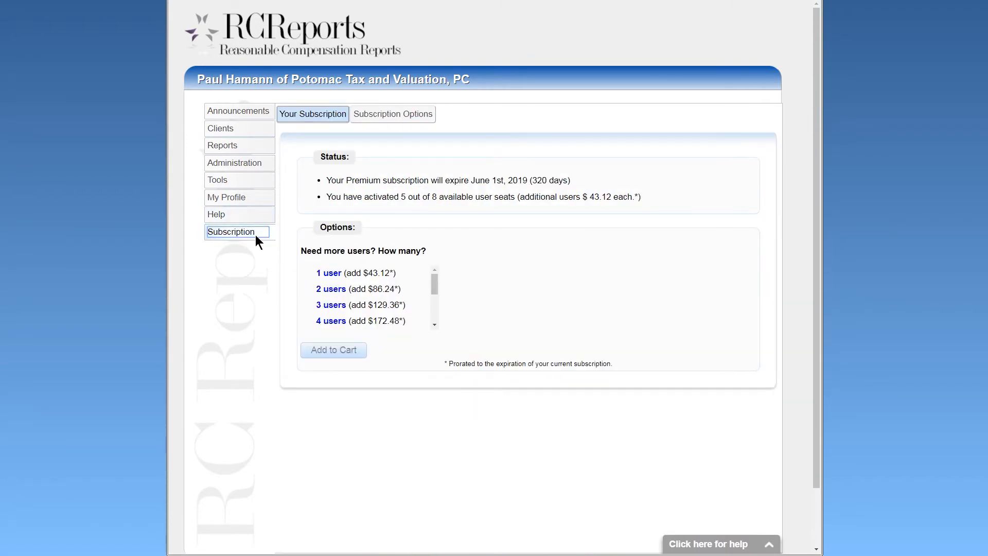
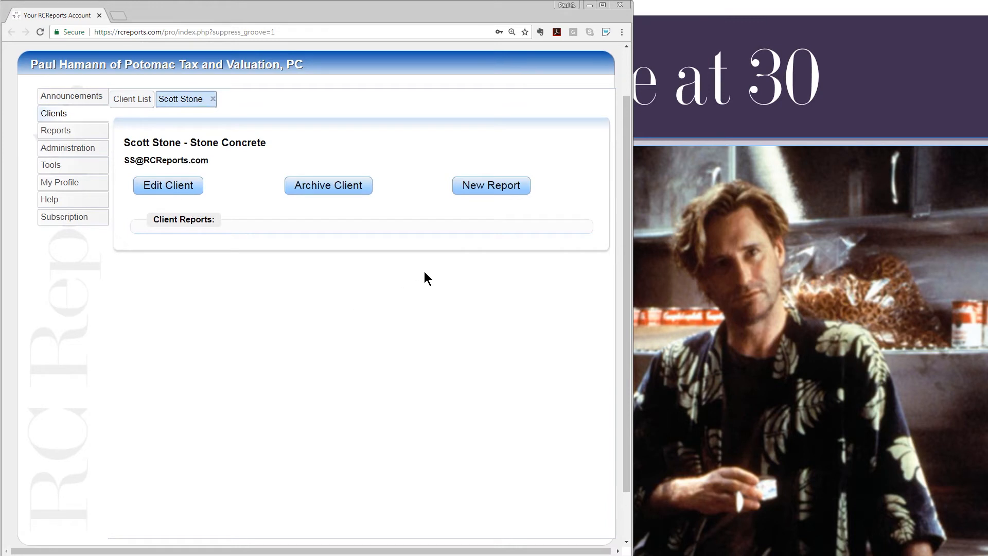
# Start a new Stone Concrete report with Tax Compliance S Corp purpose and the Cost (Many Hats) approach.
pyautogui.click(485, 187)
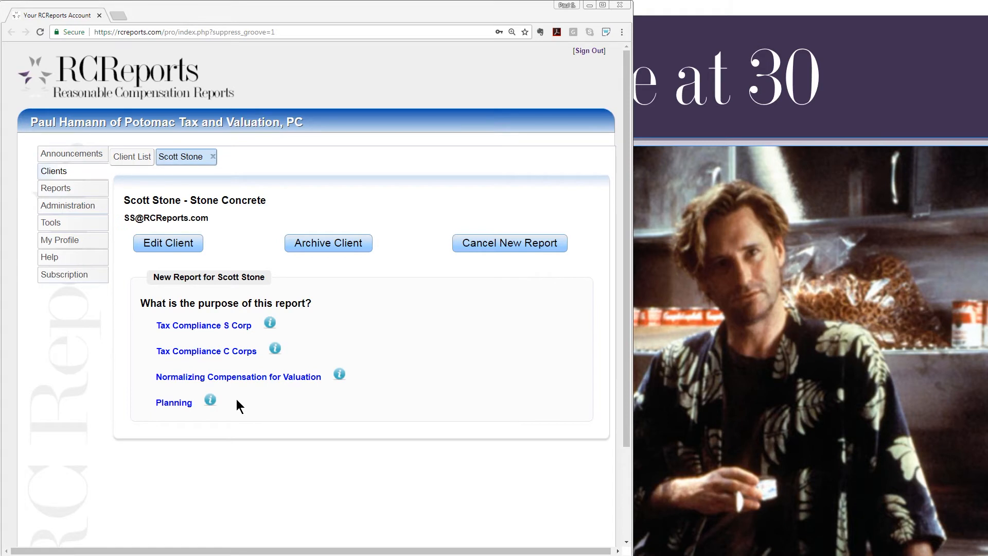
pyautogui.click(197, 329)
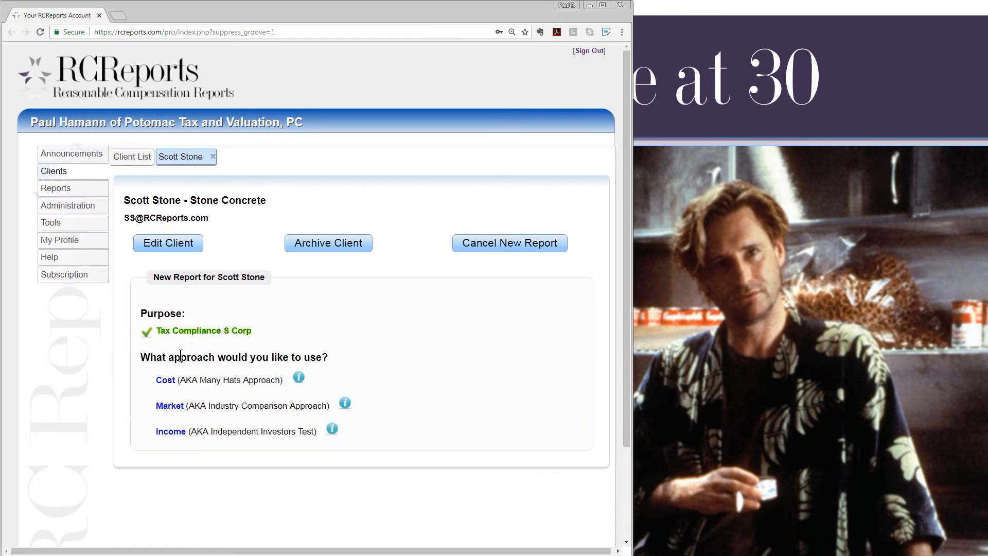
pyautogui.click(166, 380)
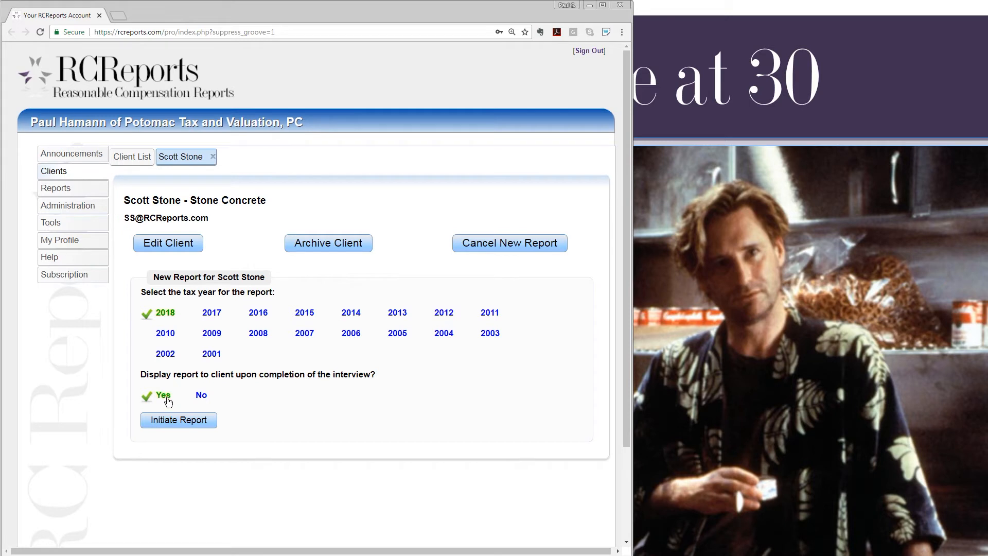
# Keep tax year 2018, set display to client on completion to Yes, and initiate the report.
pyautogui.click(199, 397)
pyautogui.click(164, 399)
pyautogui.click(176, 420)
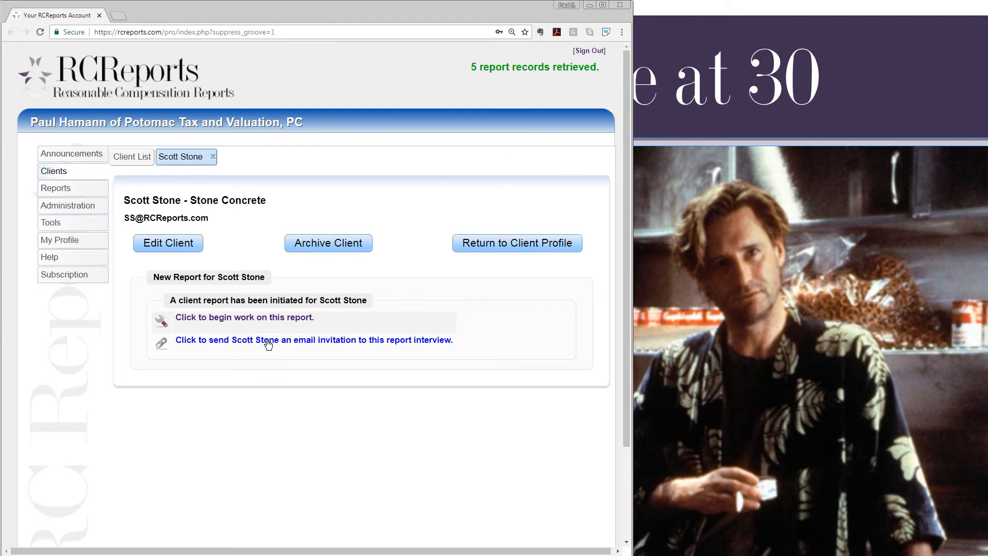
# Begin work on the report, review the welcome page's multiple-users warning, and start the interview.
pyautogui.click(247, 319)
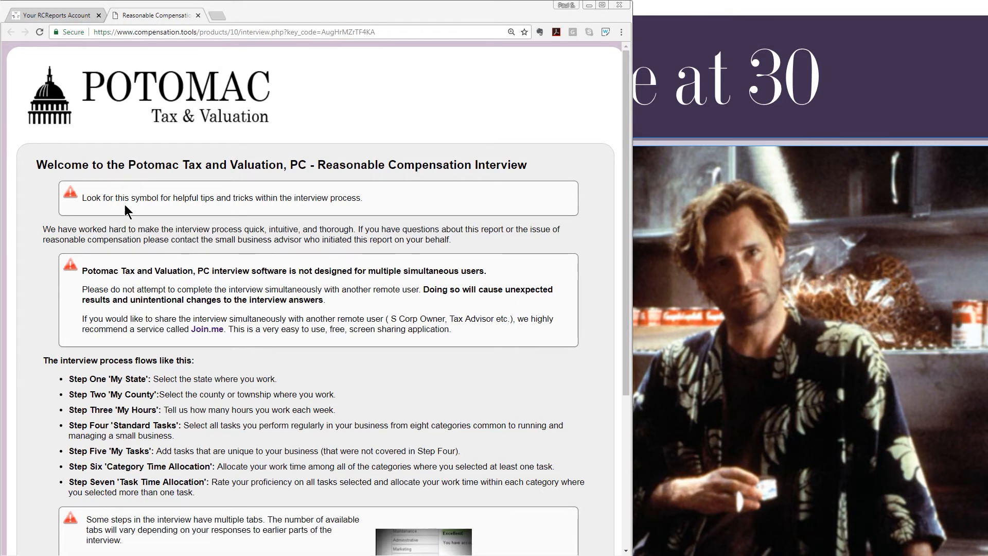
pyautogui.moveTo(83, 271); pyautogui.dragTo(458, 332)
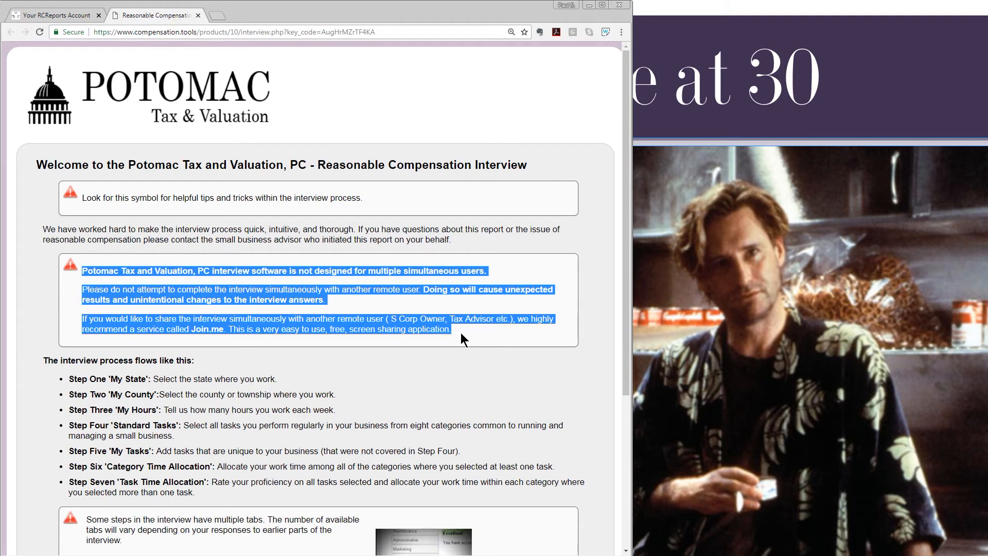
pyautogui.click(461, 333)
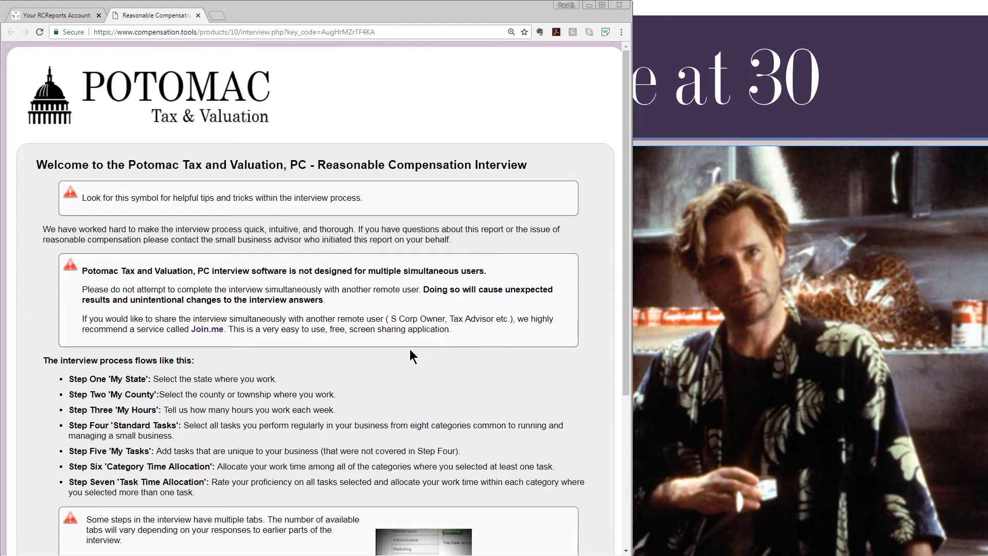
pyautogui.scroll(-2, 378, 376)
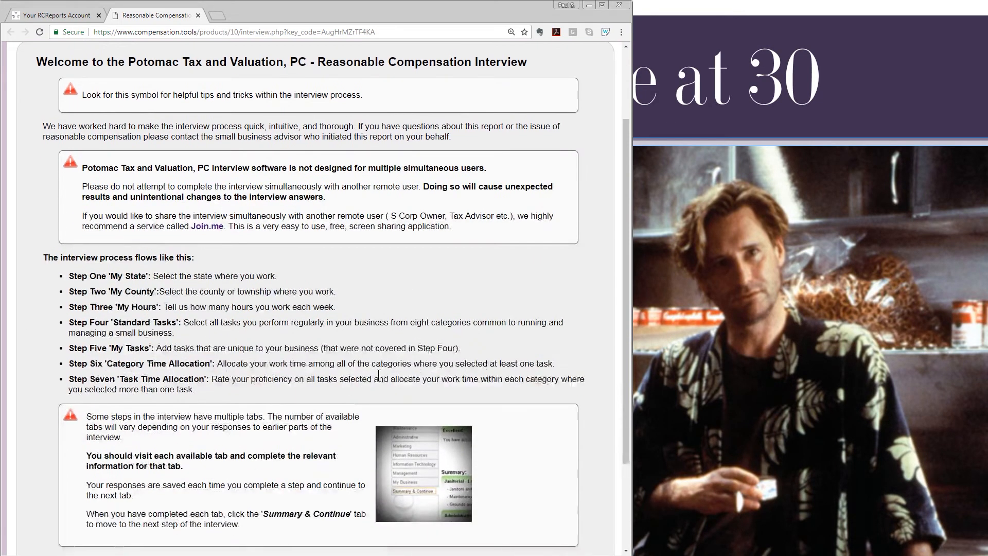
pyautogui.scroll(-1, 379, 375)
pyautogui.scroll(-1, 379, 375)
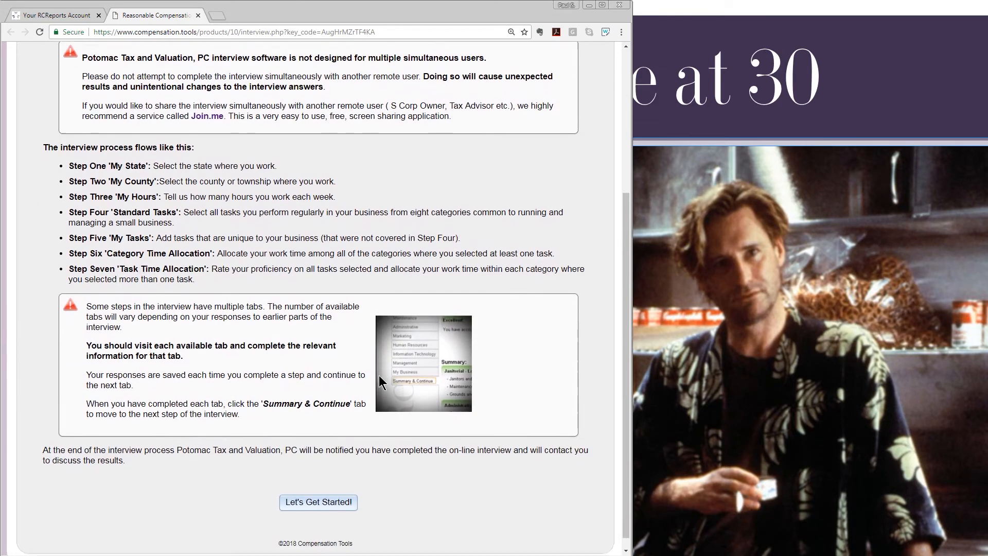
pyautogui.click(319, 491)
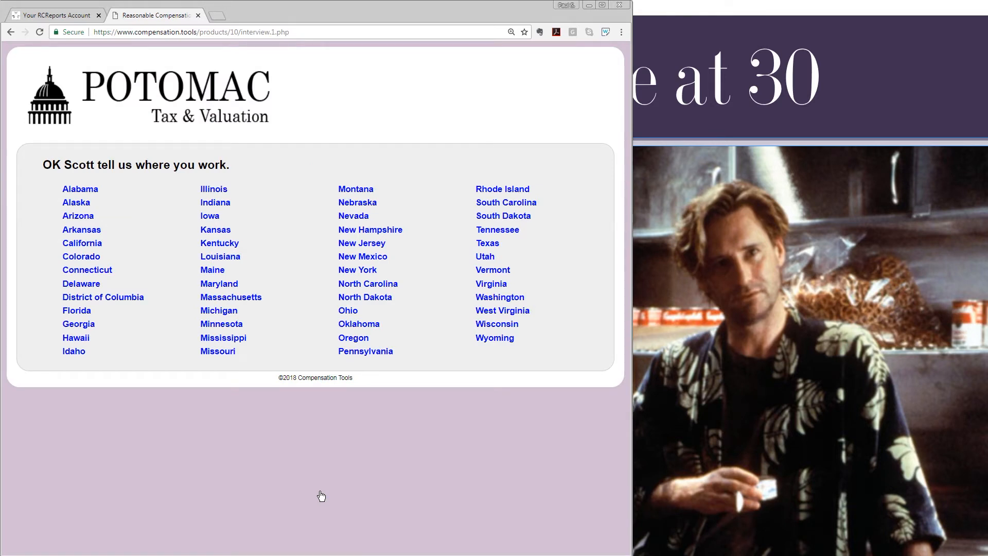
# Set the work state to Illinois and the county to Cook County, confirming each.
pyautogui.click(216, 191)
pyautogui.click(339, 324)
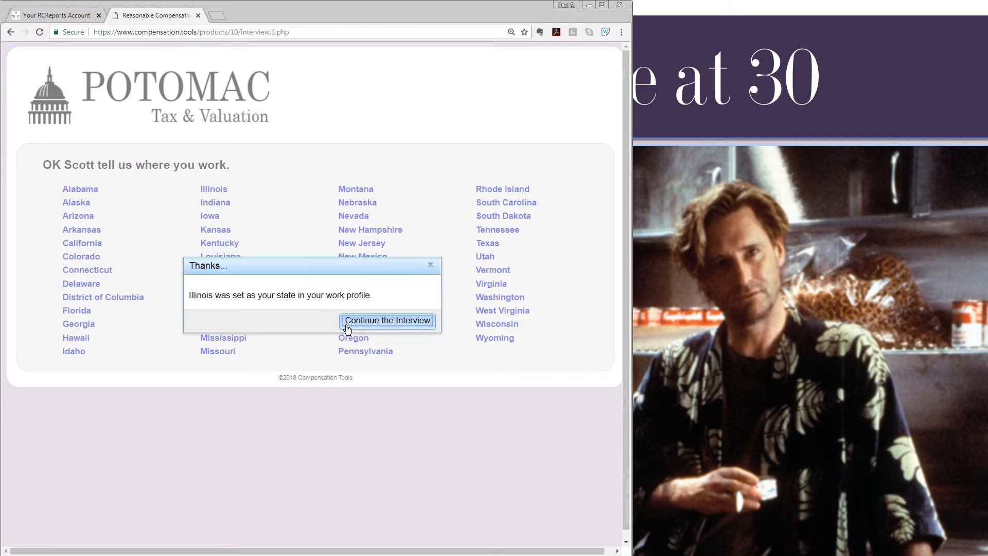
pyautogui.click(354, 322)
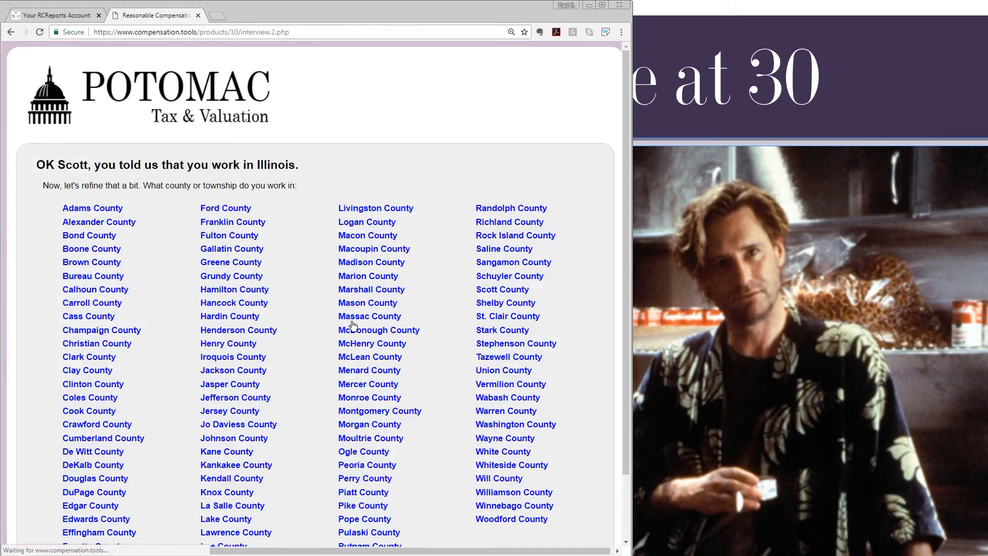
pyautogui.click(109, 414)
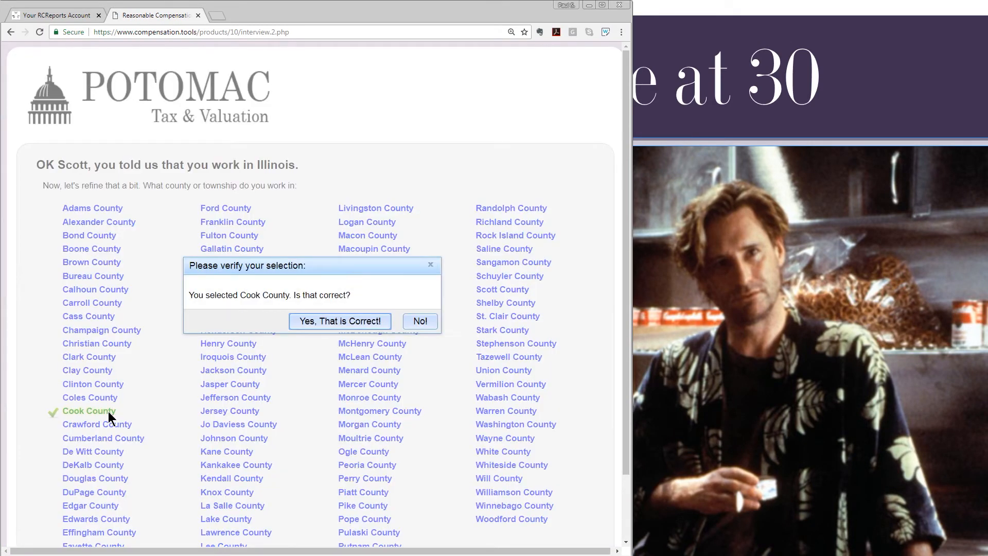
pyautogui.click(318, 321)
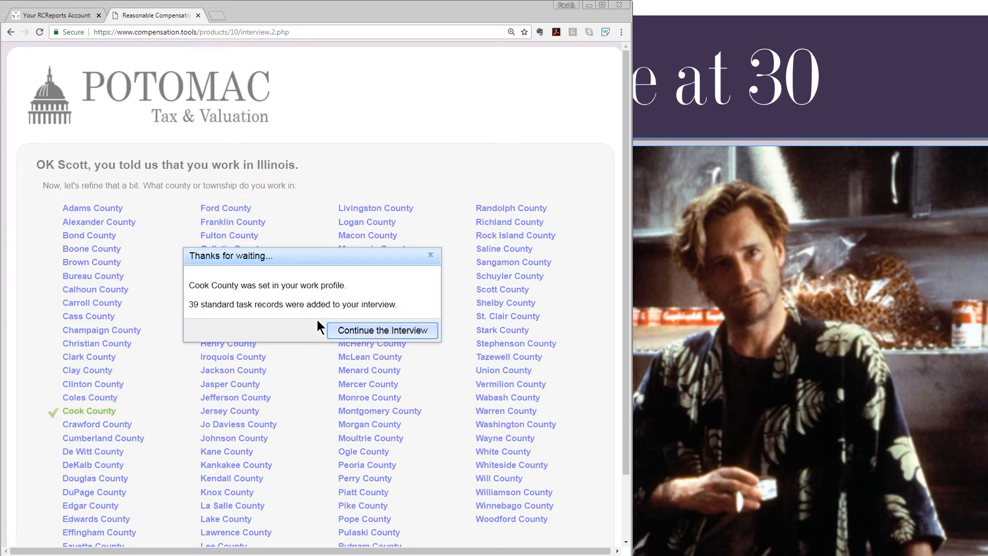
pyautogui.click(360, 332)
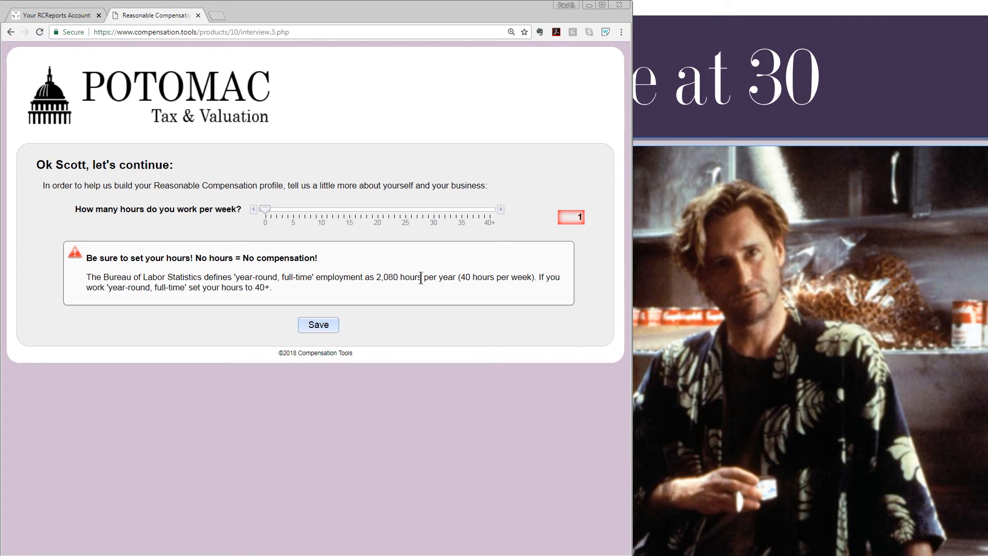
# Raise weekly working hours from 1 to 40 and save them.
pyautogui.moveTo(503, 216); pyautogui.dragTo(503, 215)
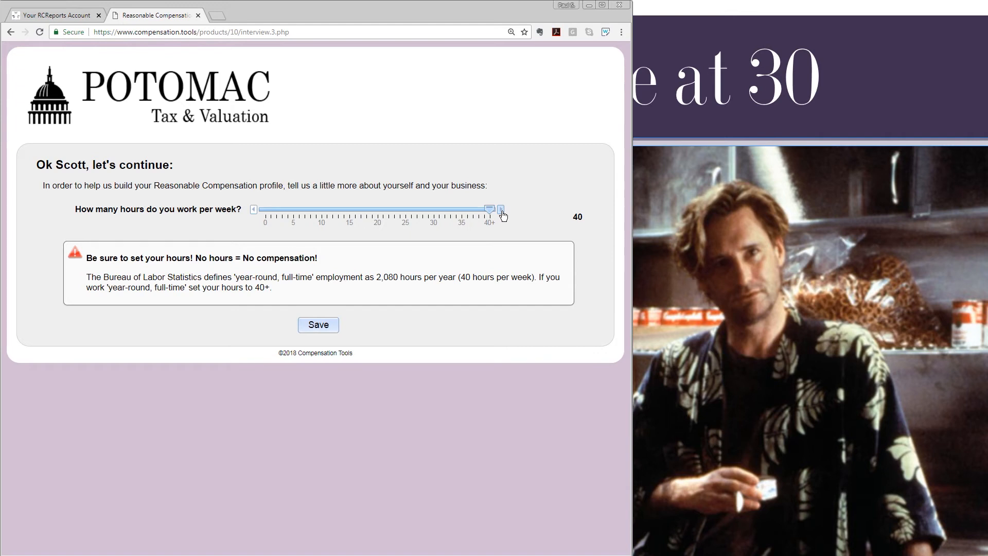
pyautogui.click(321, 327)
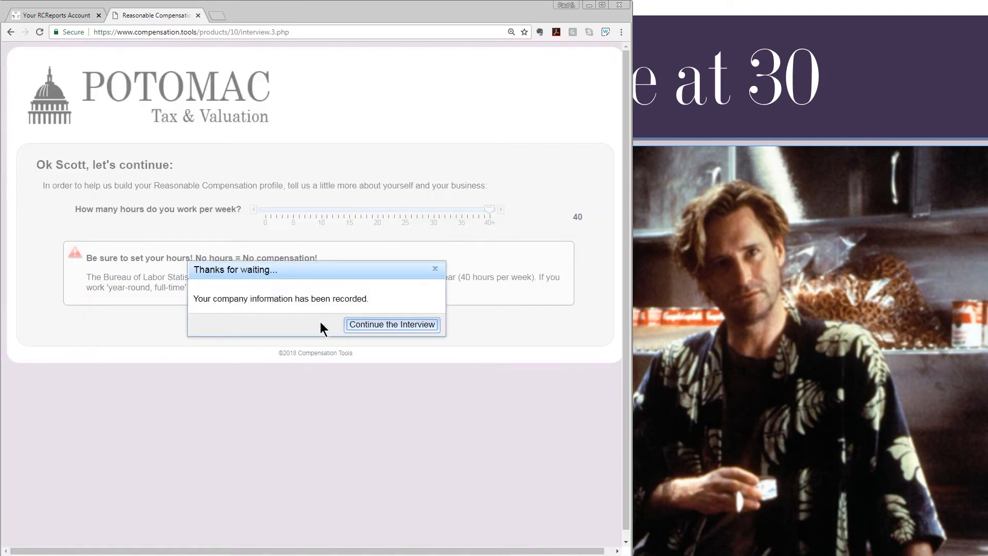
pyautogui.click(357, 327)
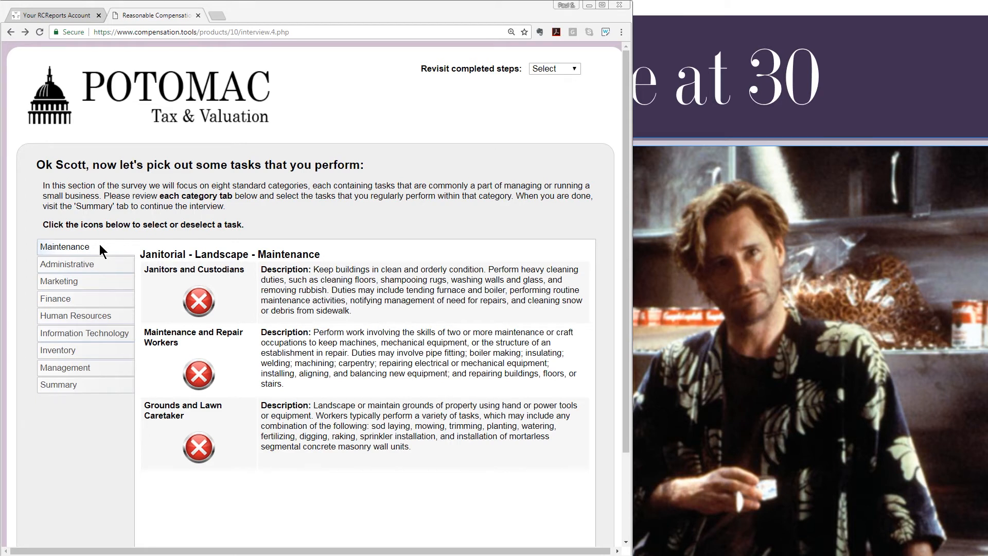
# Browse the task categories and mark Sales Representatives and Bookkeeper as performed tasks.
pyautogui.click(95, 267)
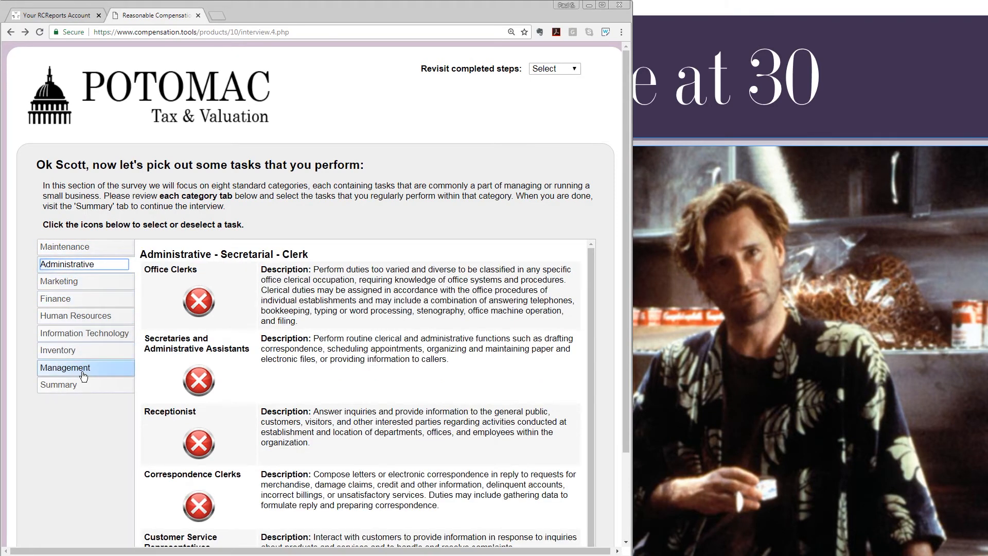
pyautogui.click(99, 248)
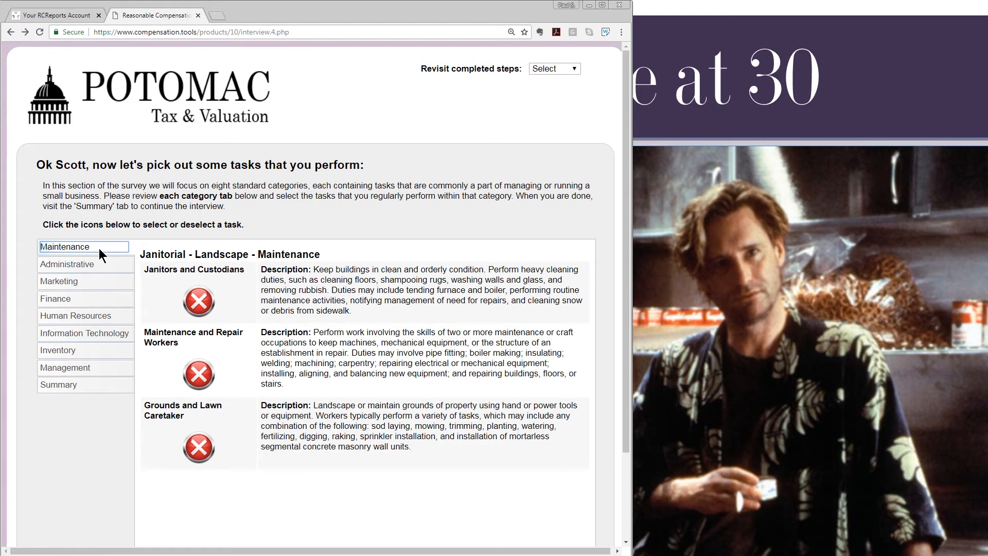
pyautogui.click(94, 263)
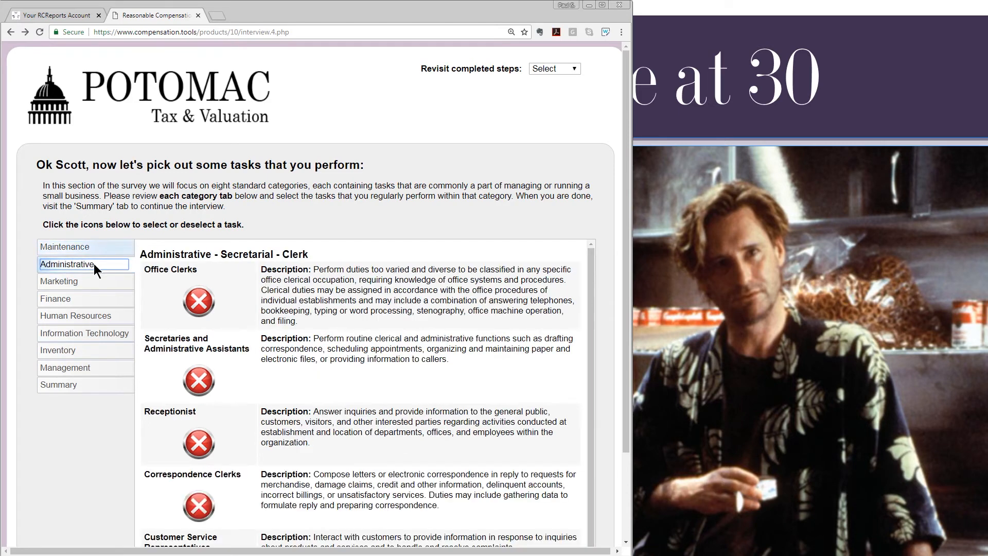
pyautogui.click(87, 282)
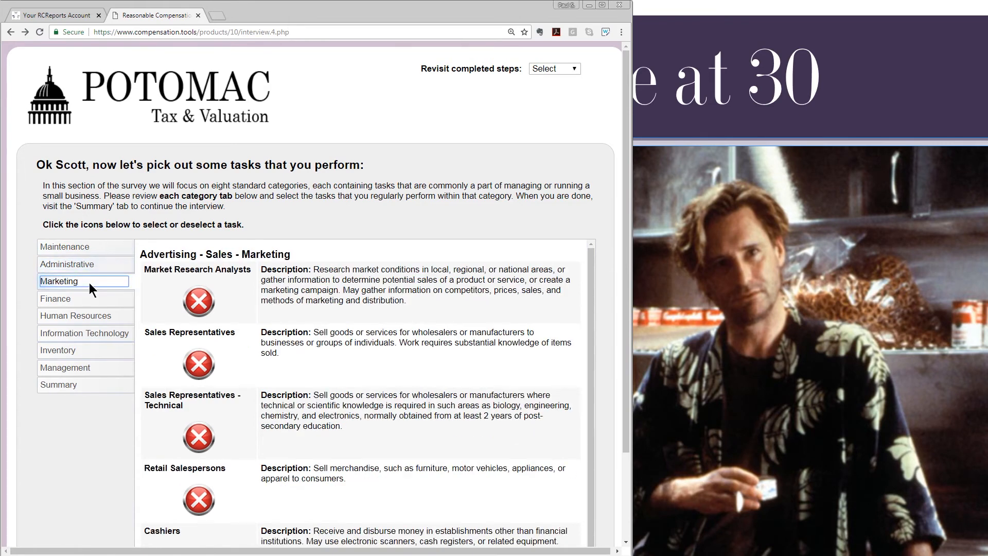
pyautogui.click(199, 366)
pyautogui.click(114, 301)
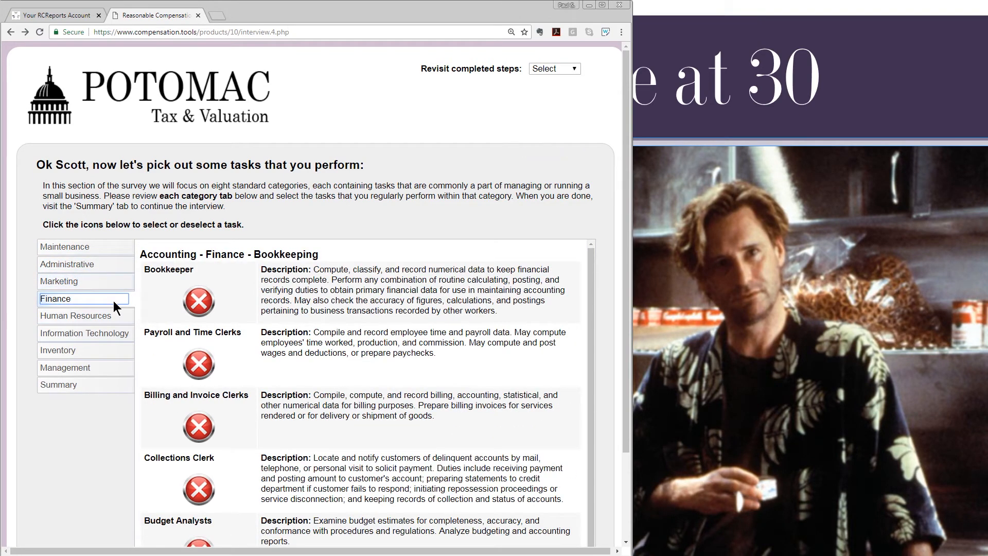
pyautogui.click(199, 303)
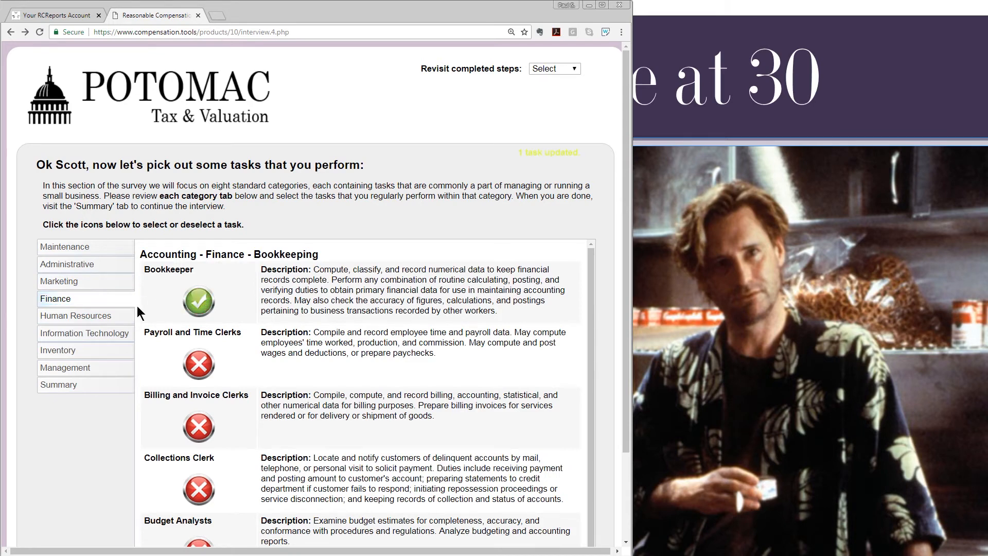
# Mark Purchasing Clerk, Business Office Manager and General and Operations Managers, then view the summary.
pyautogui.click(96, 317)
pyautogui.click(92, 334)
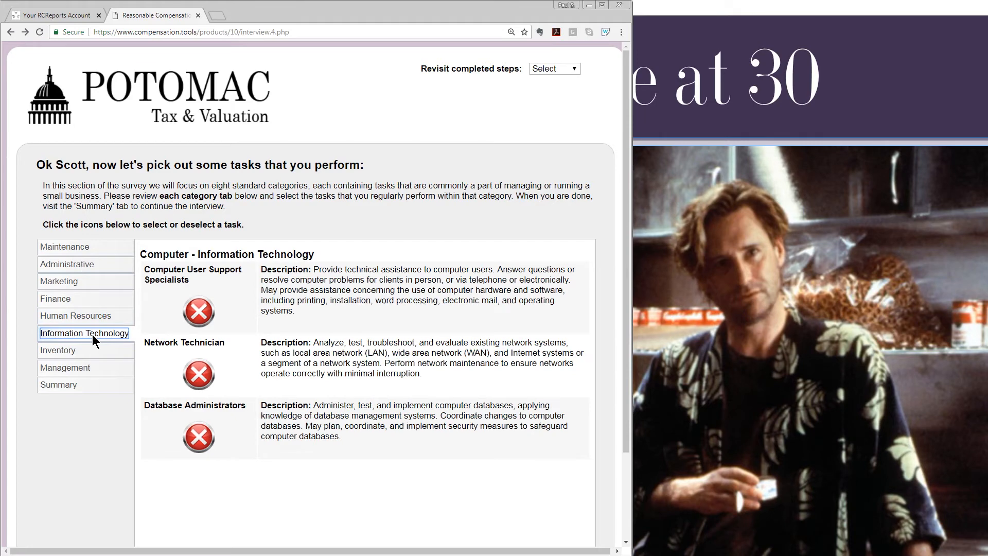
pyautogui.click(90, 350)
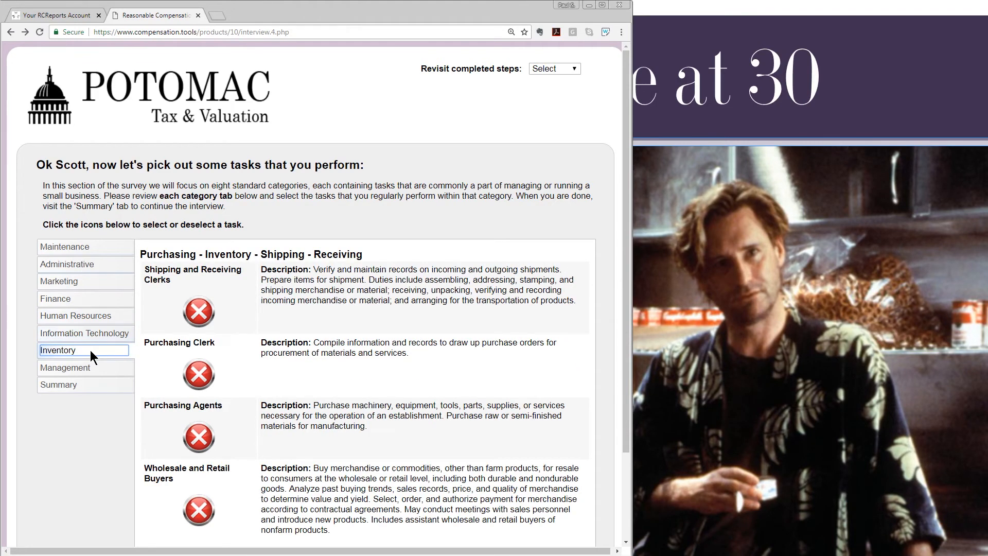
pyautogui.click(199, 379)
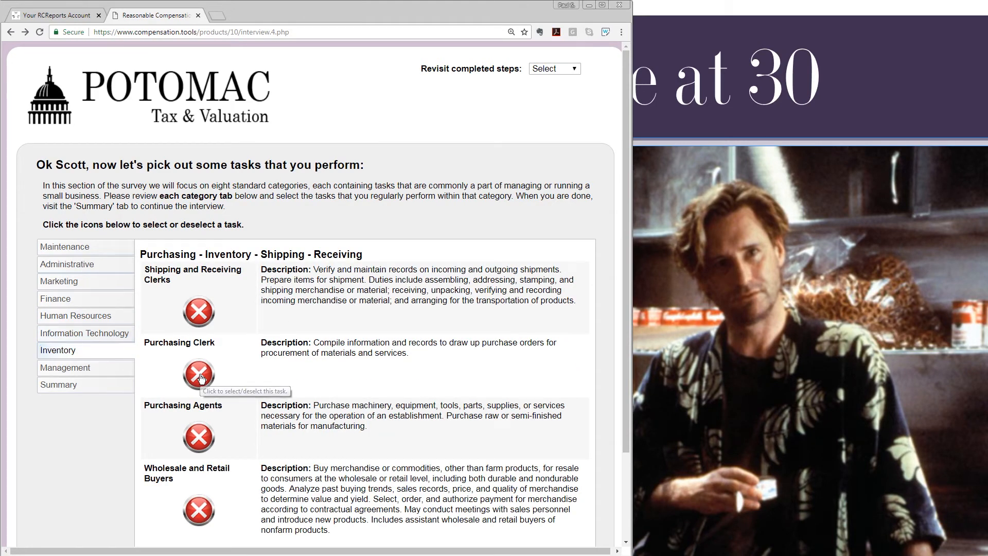
pyautogui.click(102, 368)
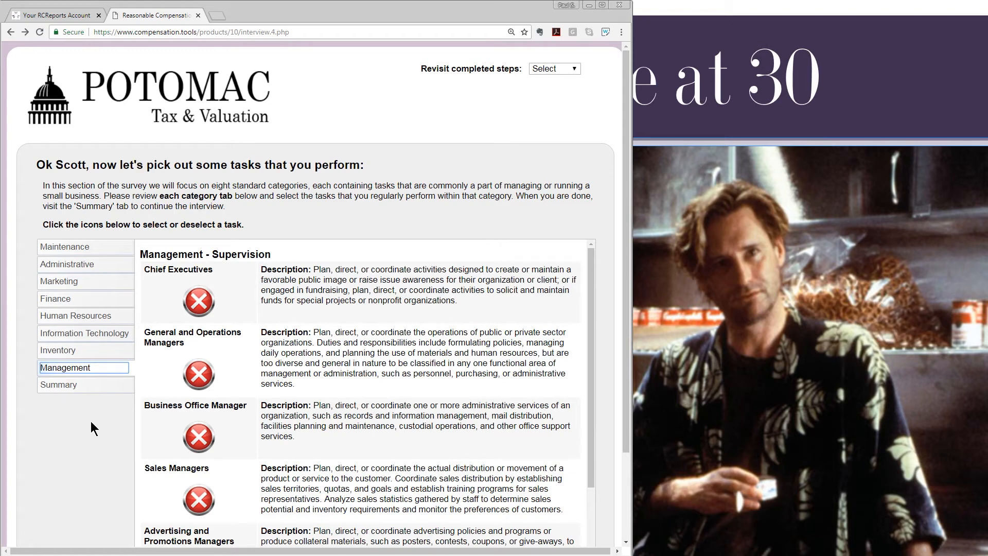
pyautogui.click(201, 439)
pyautogui.click(198, 374)
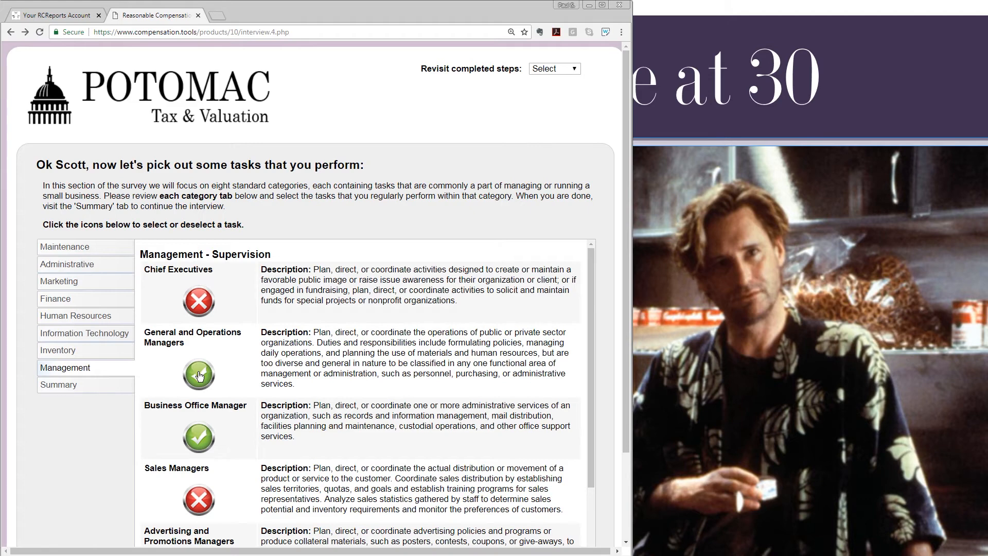
pyautogui.click(90, 389)
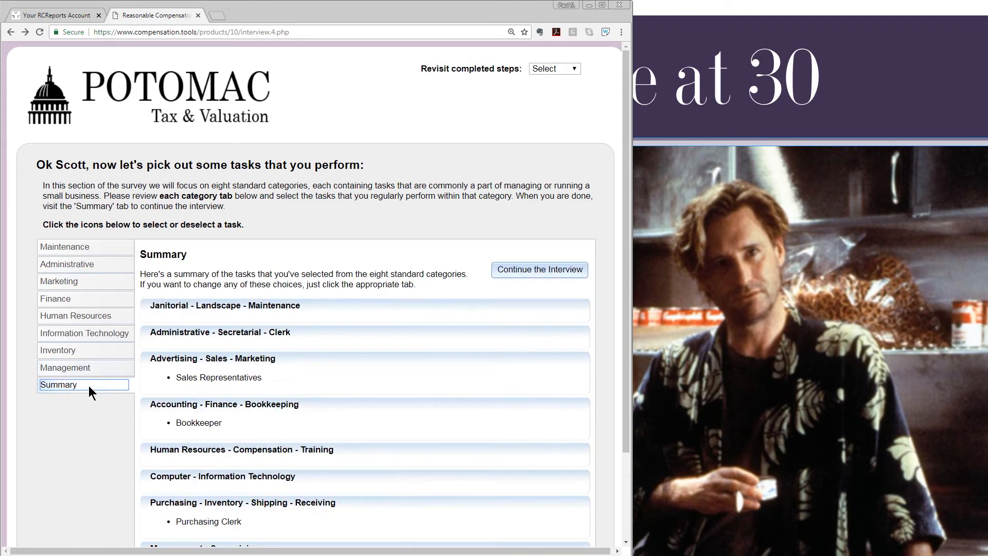
# Search business-specific tasks for 'concrete' and add Concrete Finisher as a custom task.
pyautogui.click(518, 273)
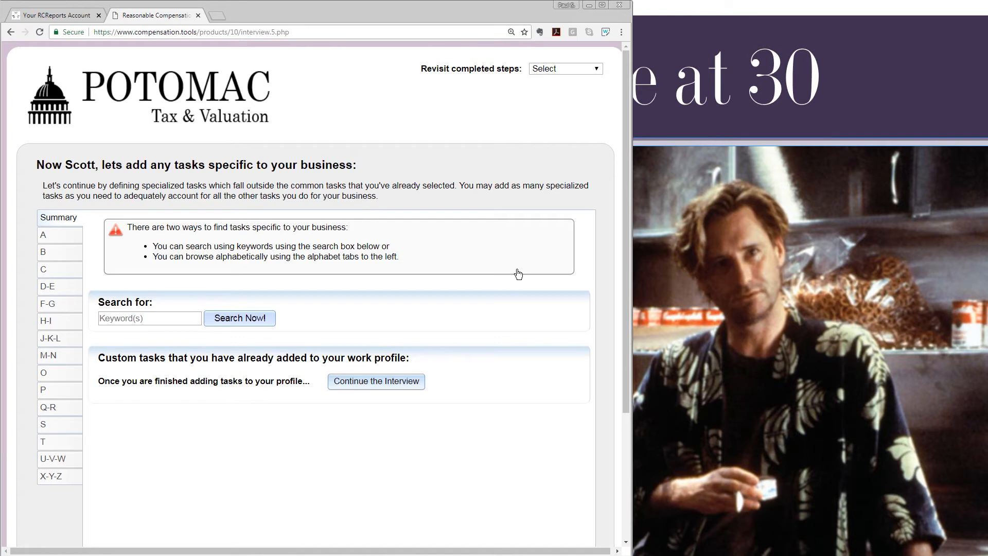
pyautogui.click(143, 318)
pyautogui.write('concre')
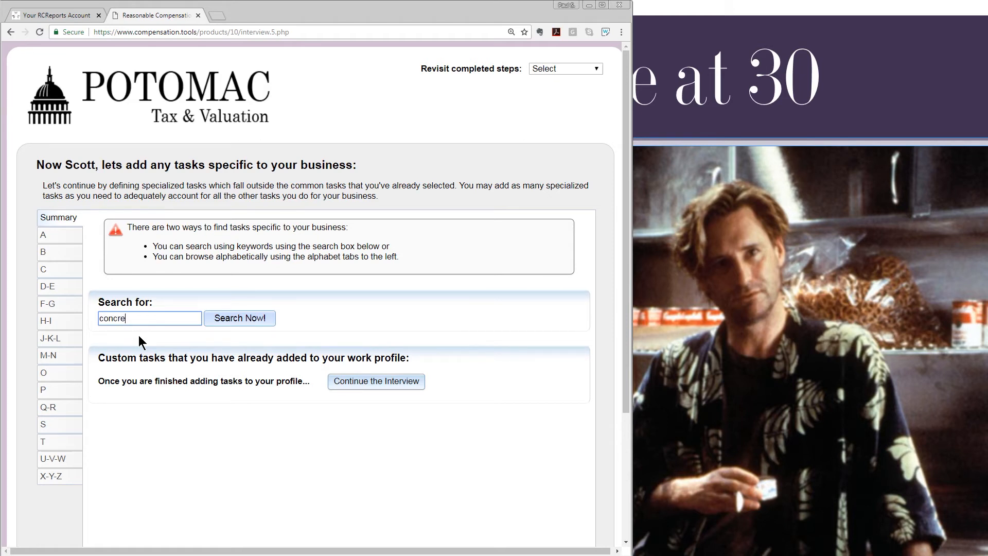
pyautogui.write('te')
pyautogui.click(231, 317)
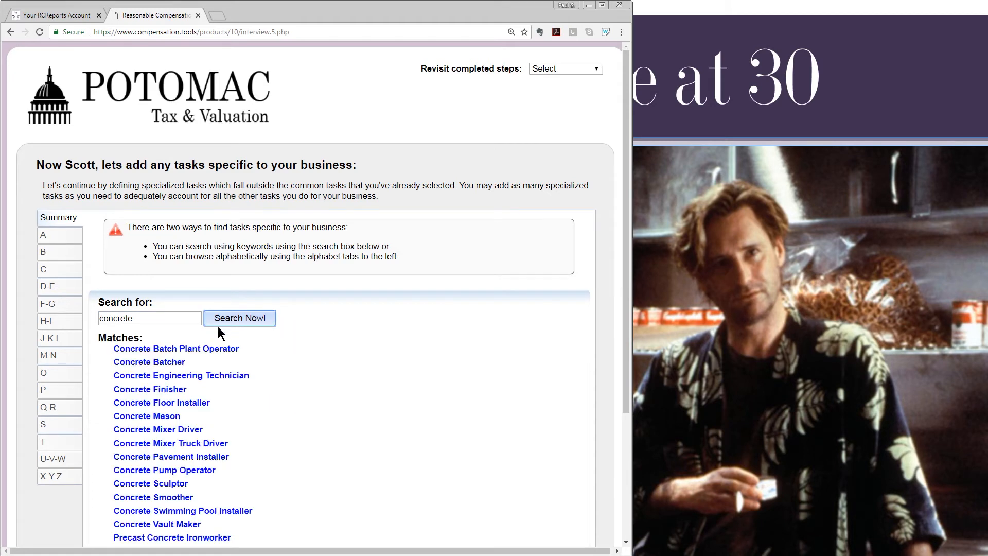
pyautogui.click(168, 391)
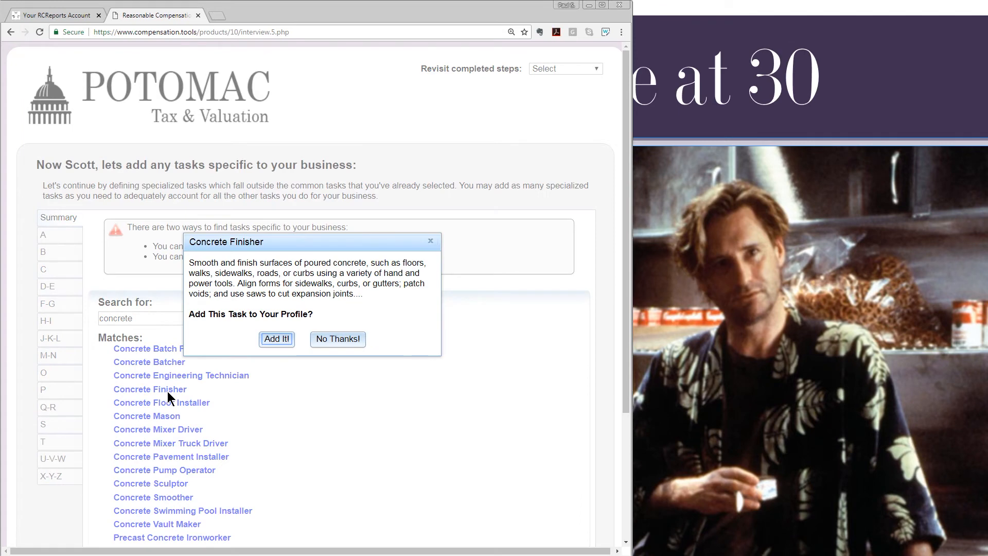
pyautogui.click(271, 338)
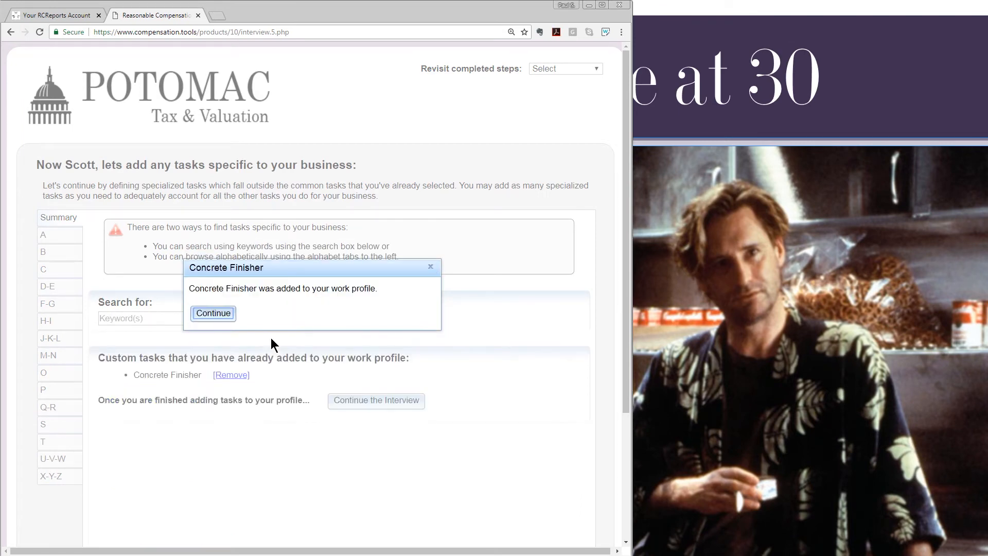
pyautogui.click(211, 313)
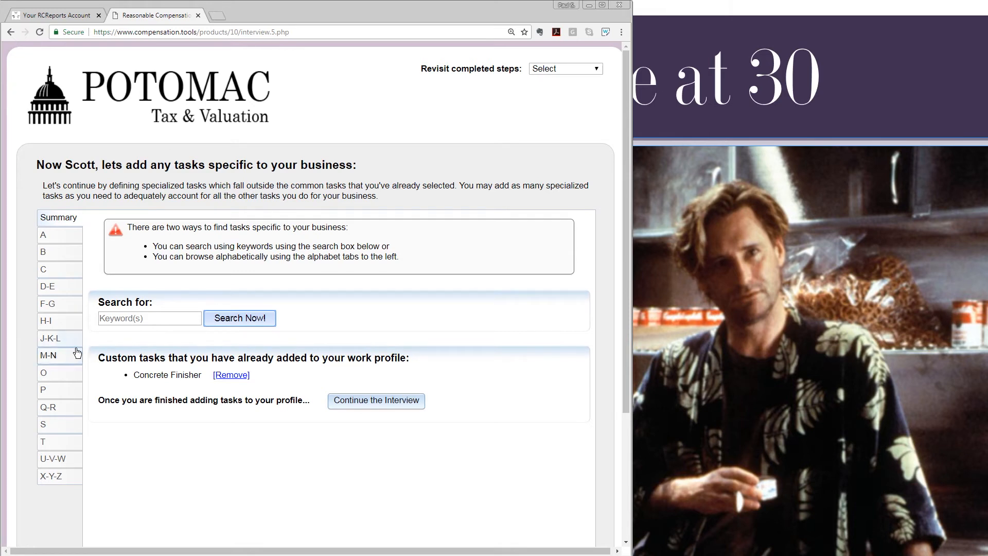
# Add Maintenance Mechanic from the M-N list as a custom task and proceed to time allocation.
pyautogui.click(64, 356)
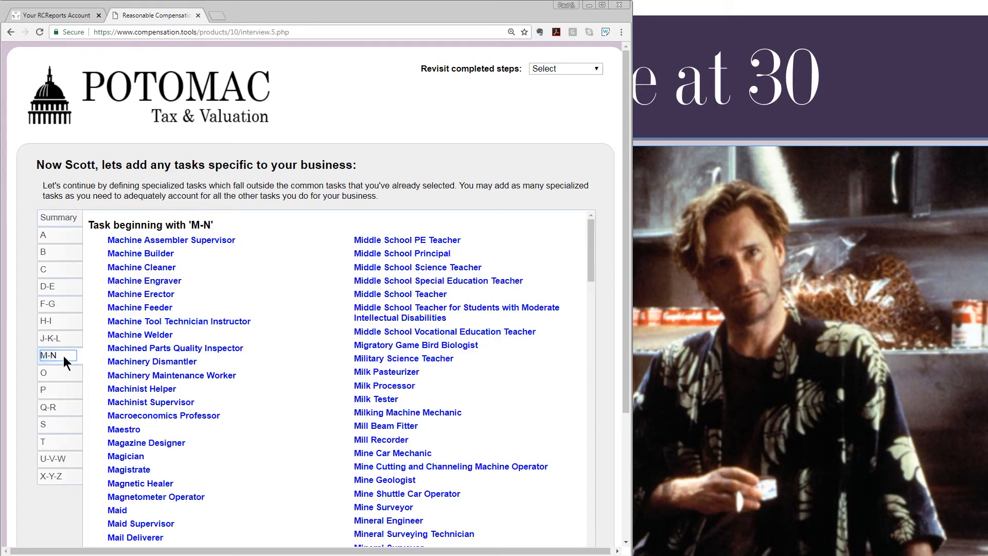
pyautogui.scroll(-3, 169, 380)
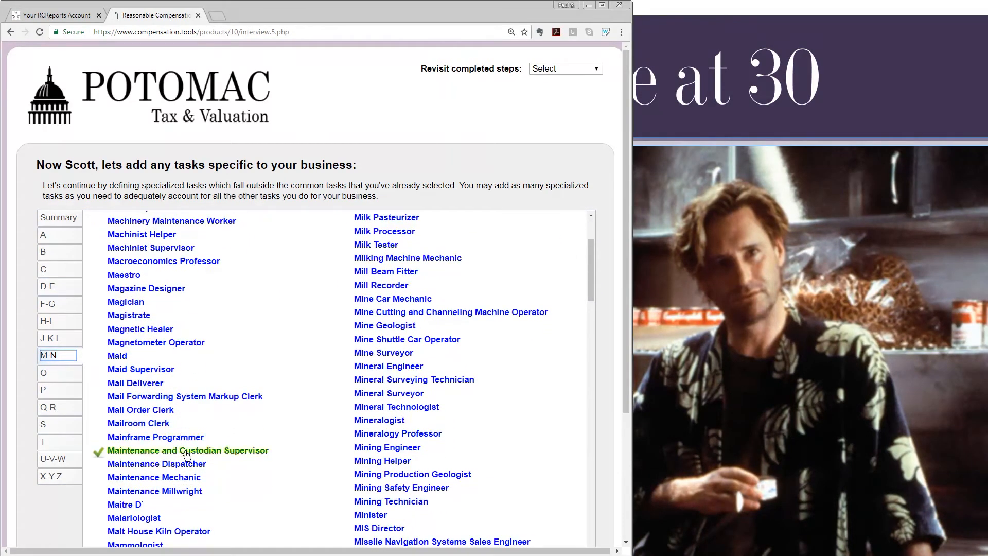
pyautogui.click(183, 478)
pyautogui.click(275, 354)
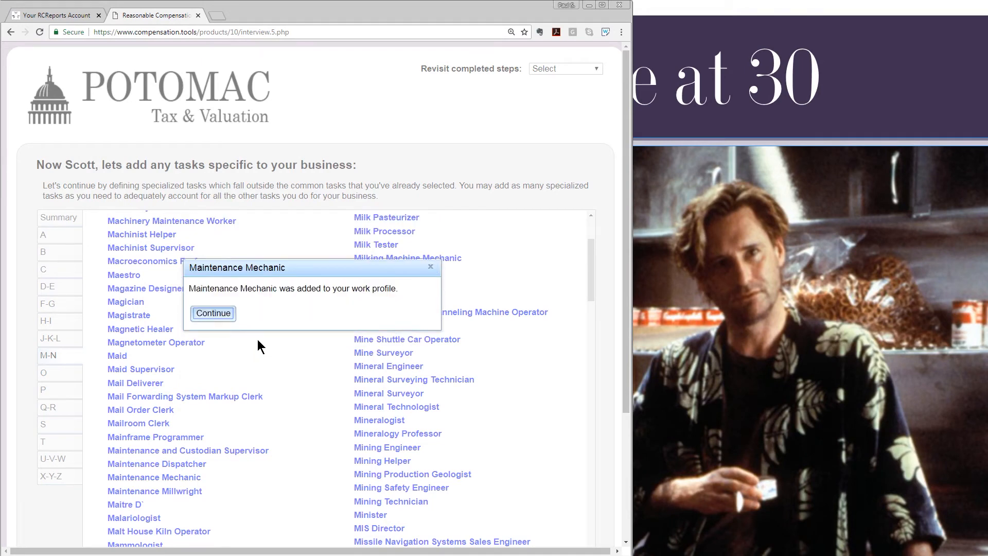
pyautogui.click(214, 313)
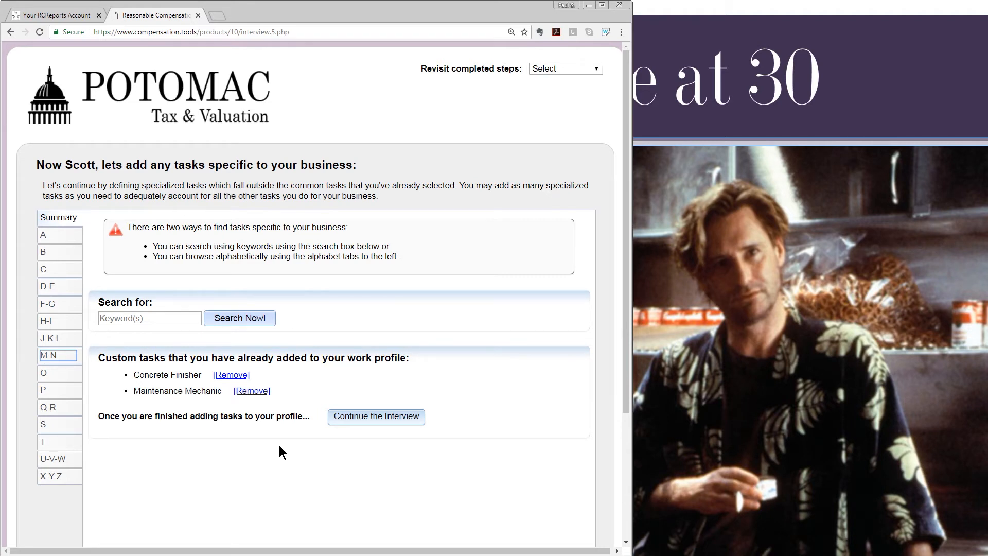
pyautogui.click(370, 421)
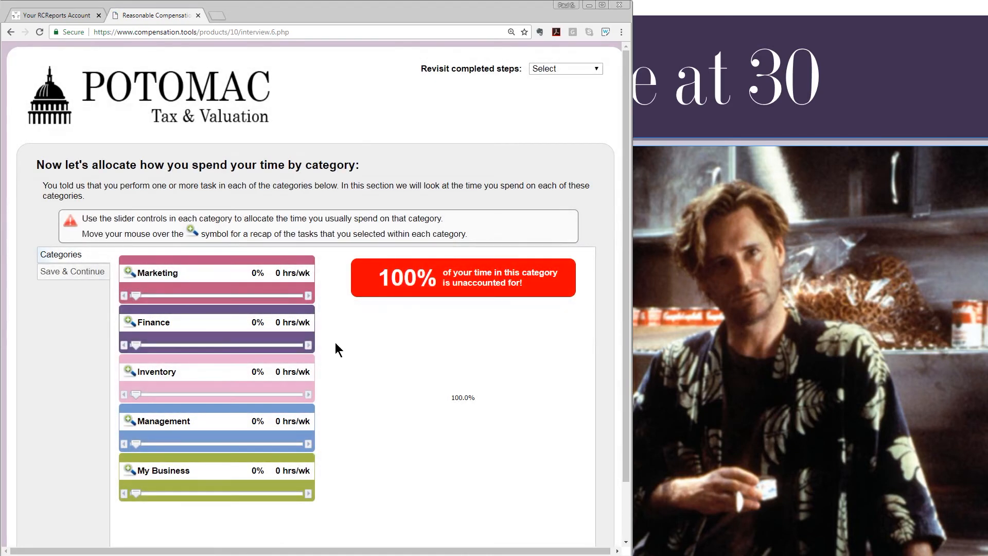
# Set Marketing and Finance time shares to 10% each.
pyautogui.click(308, 297)
pyautogui.click(309, 297)
pyautogui.click(309, 297)
pyautogui.click(309, 297)
pyautogui.click(309, 297)
pyautogui.click(309, 297)
pyautogui.click(309, 297)
pyautogui.click(309, 297)
pyautogui.click(309, 297)
pyautogui.click(309, 297)
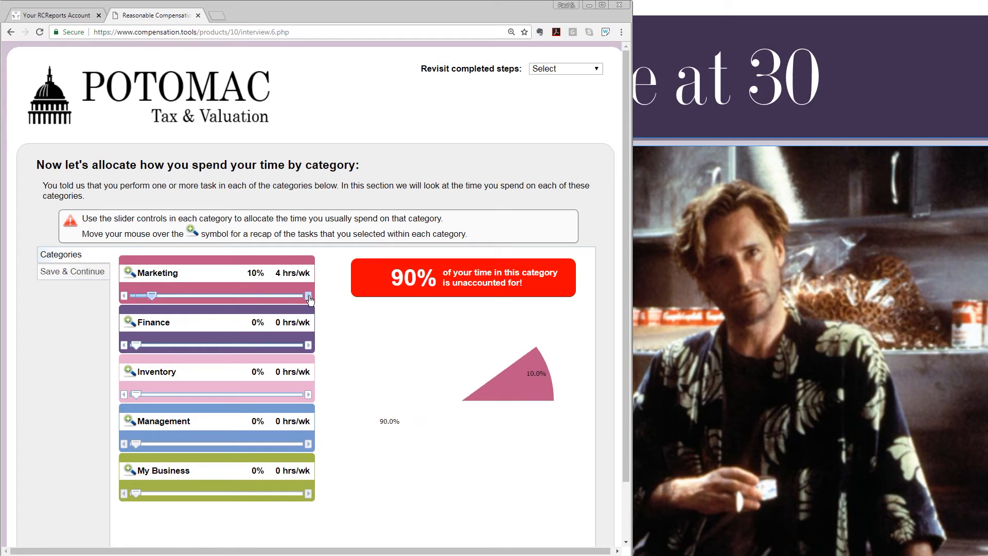
pyautogui.click(308, 345)
pyautogui.click(308, 345)
pyautogui.click(309, 345)
pyautogui.click(309, 345)
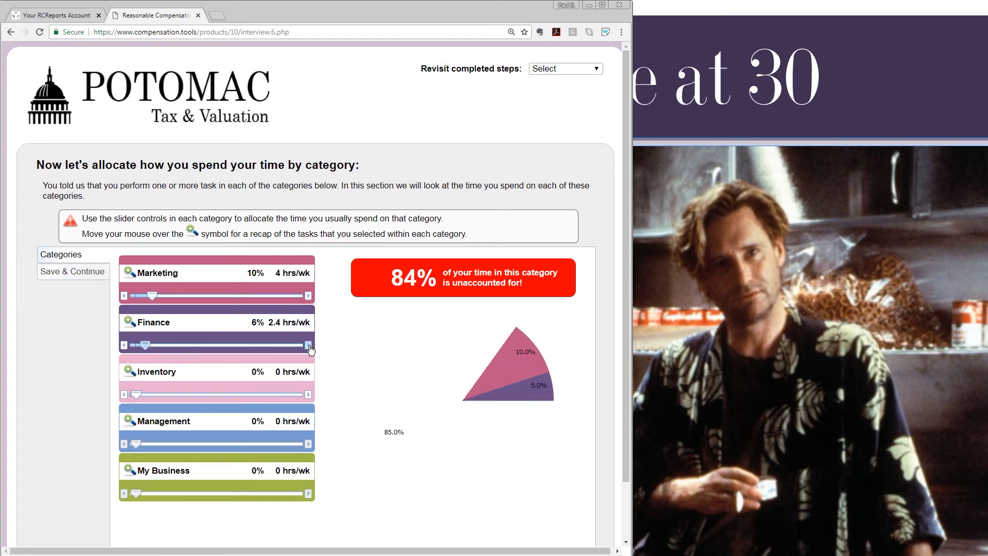
pyautogui.click(309, 346)
pyautogui.click(308, 346)
pyautogui.click(309, 346)
pyautogui.click(309, 346)
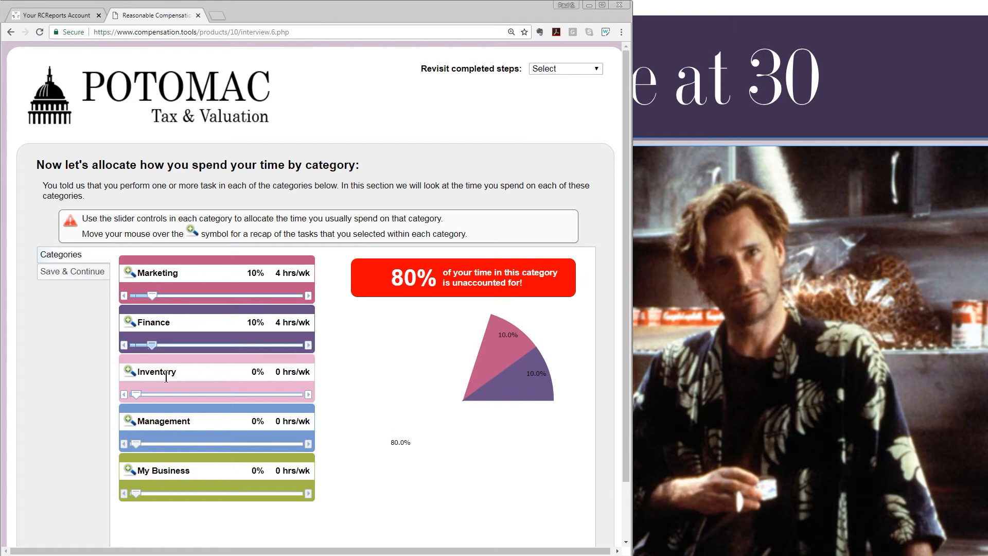
# Set Inventory to 5%, Management to 15% and My Business to 60%, then save.
pyautogui.moveTo(128, 368)
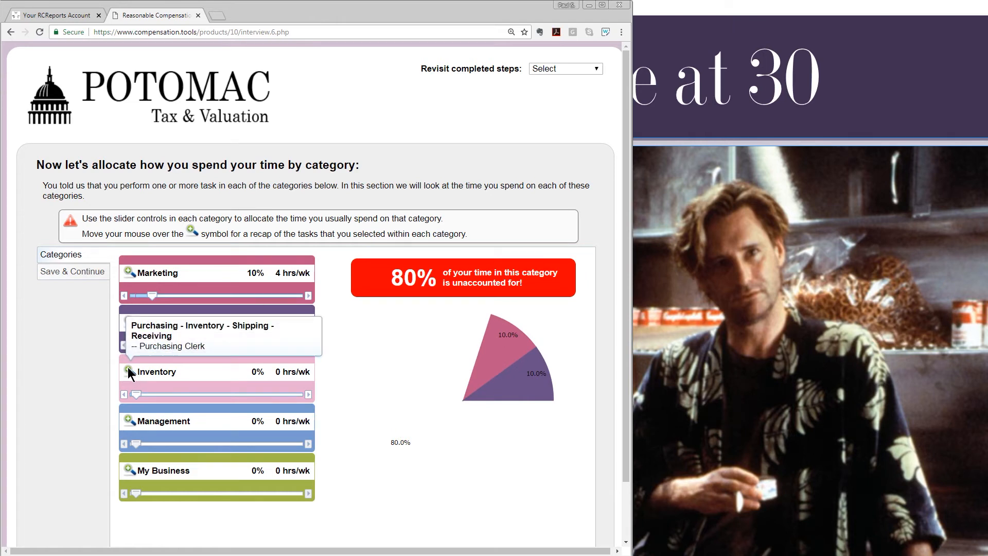
pyautogui.click(309, 395)
pyautogui.click(309, 395)
pyautogui.click(309, 394)
pyautogui.click(309, 395)
pyautogui.click(309, 394)
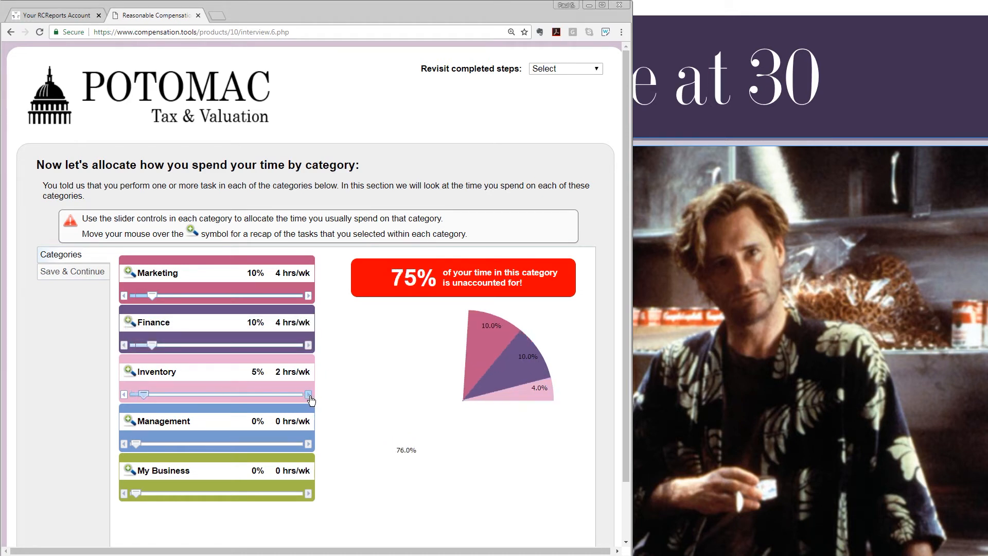
pyautogui.click(308, 445)
pyautogui.click(309, 445)
pyautogui.click(309, 445)
pyautogui.click(309, 444)
pyautogui.click(309, 445)
pyautogui.click(309, 445)
pyautogui.click(308, 445)
pyautogui.click(308, 444)
pyautogui.click(309, 445)
pyautogui.click(309, 445)
pyautogui.click(309, 445)
pyautogui.click(309, 445)
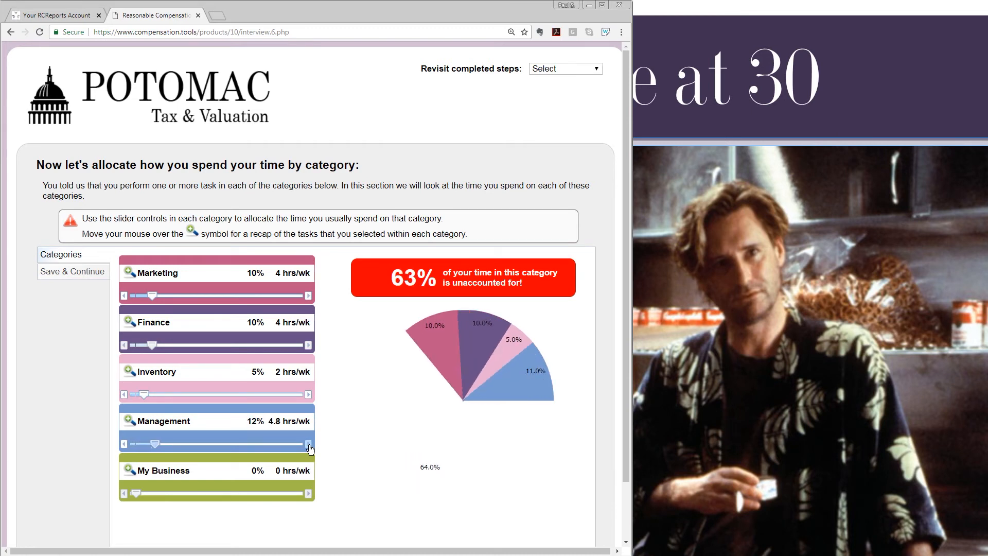
pyautogui.click(309, 444)
pyautogui.click(309, 445)
pyautogui.click(308, 445)
pyautogui.click(234, 493)
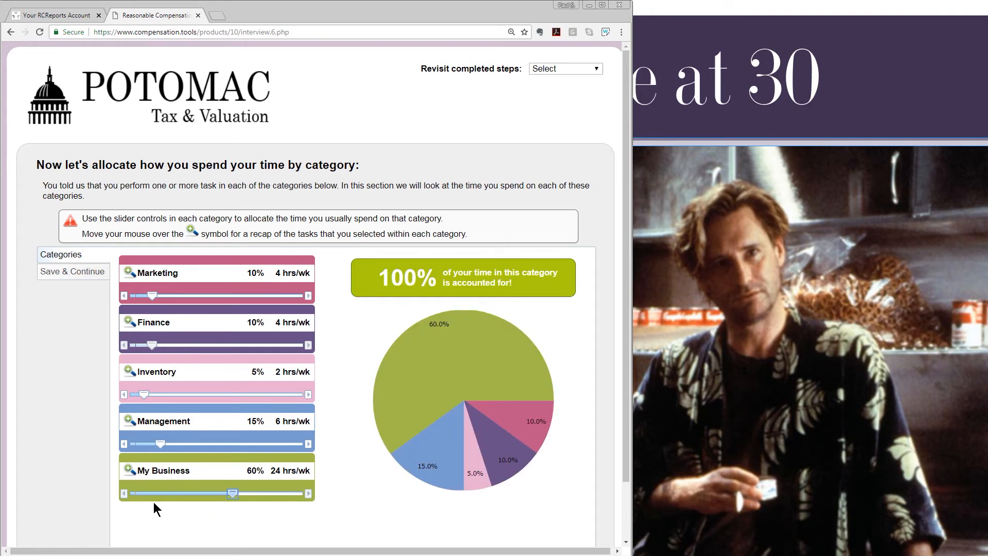
pyautogui.moveTo(128, 466)
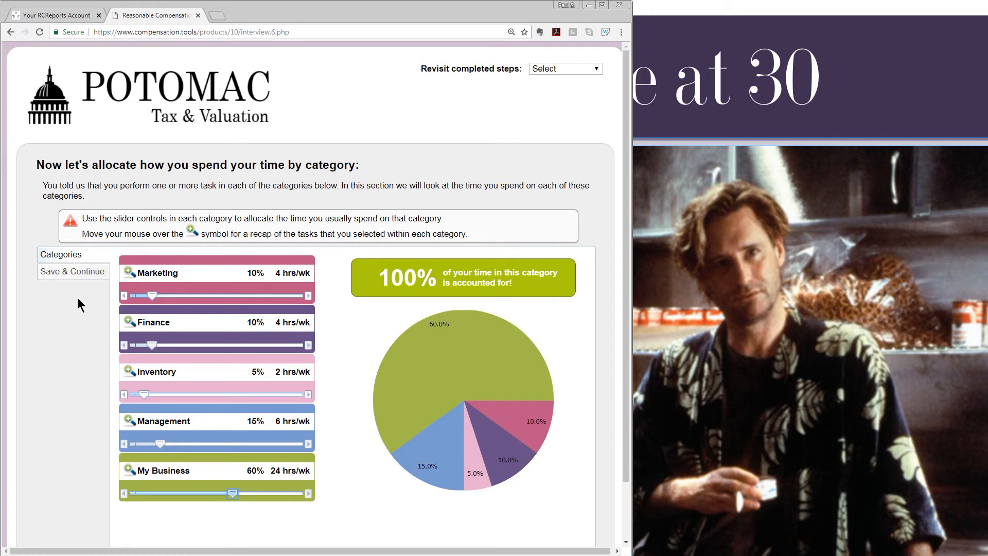
pyautogui.click(68, 273)
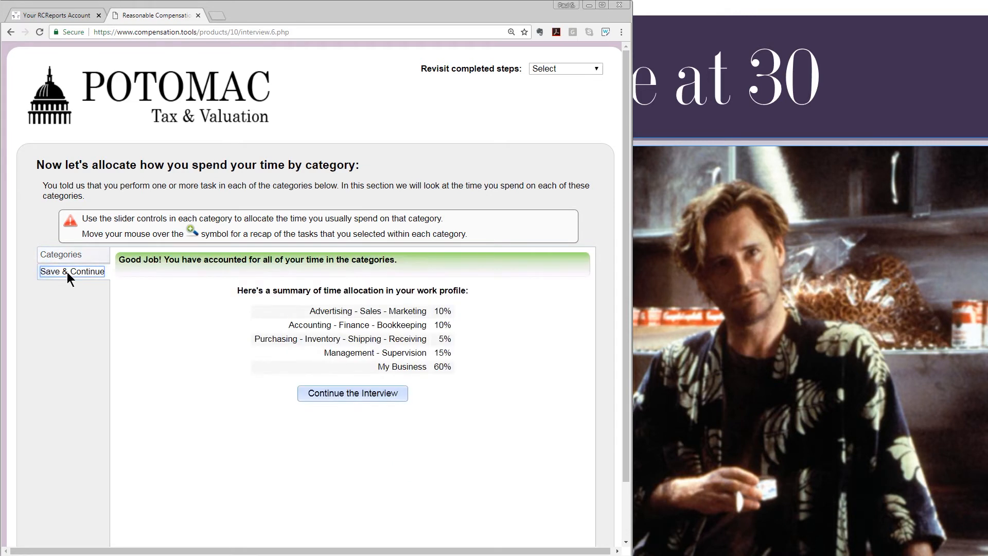
# Rate Sales Representatives and Bookkeeper proficiency Below Avg., then check Inventory and open Management - Supervision.
pyautogui.click(356, 394)
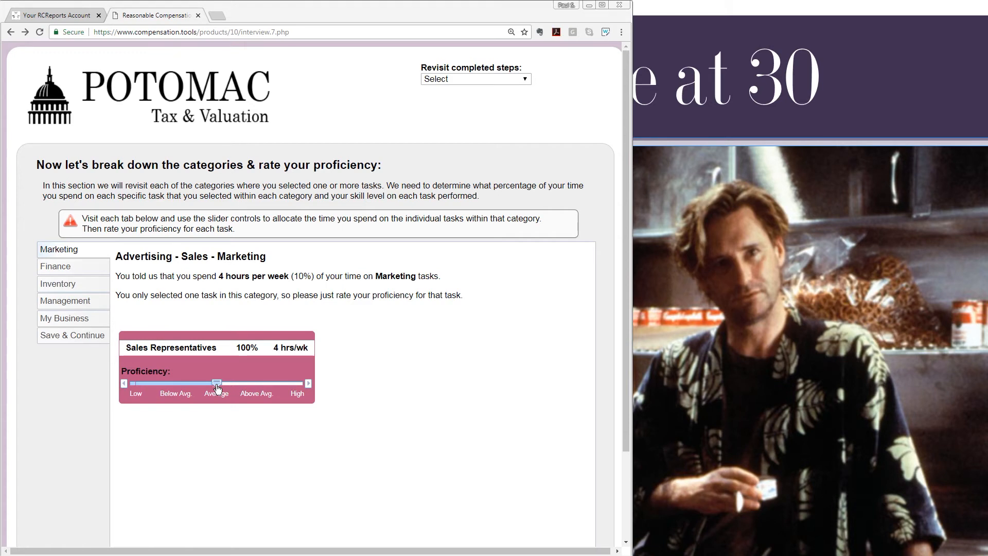
pyautogui.click(172, 385)
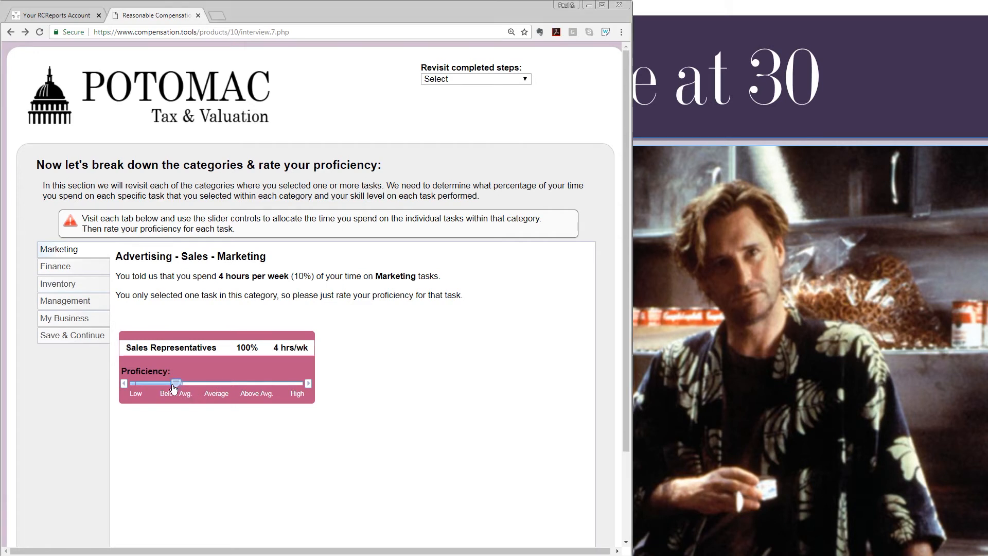
pyautogui.click(64, 267)
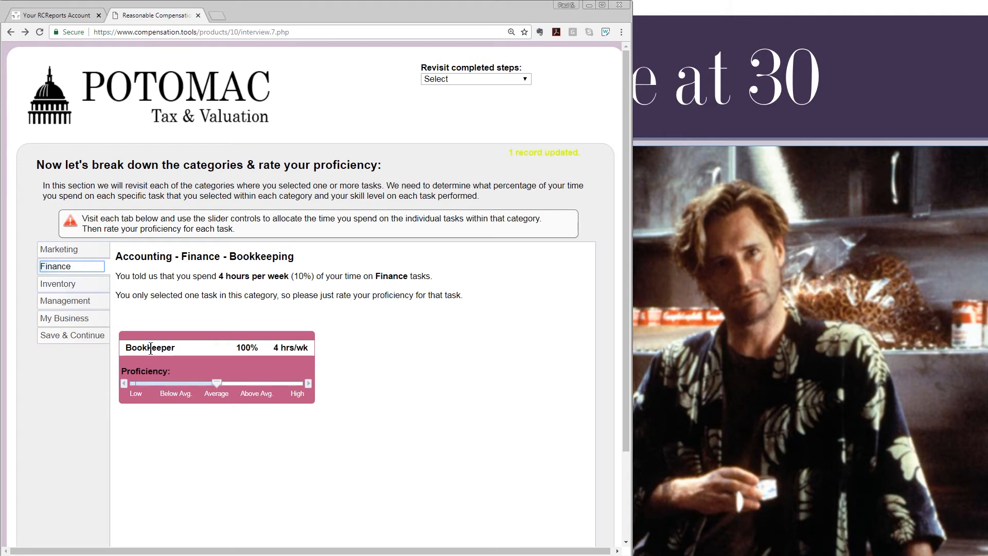
pyautogui.click(176, 385)
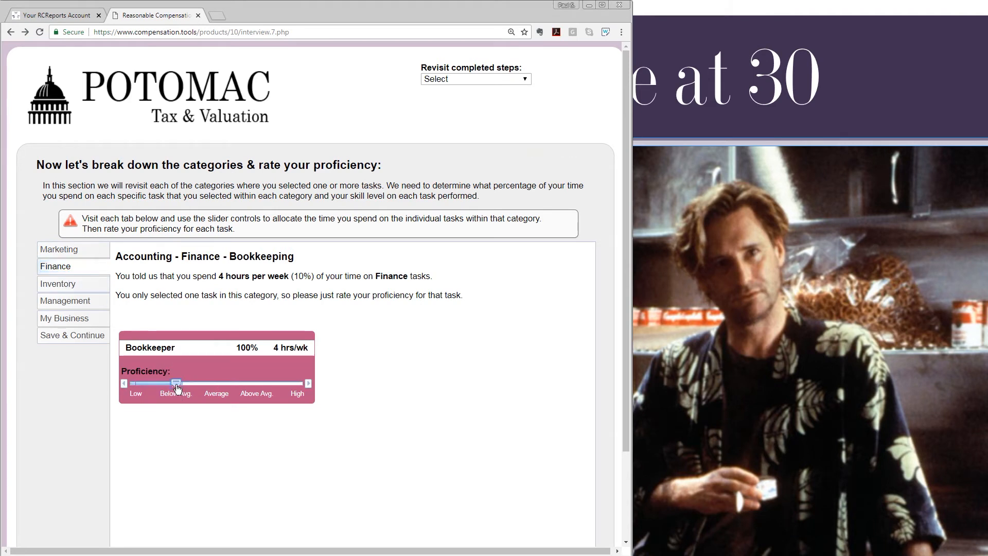
pyautogui.click(79, 285)
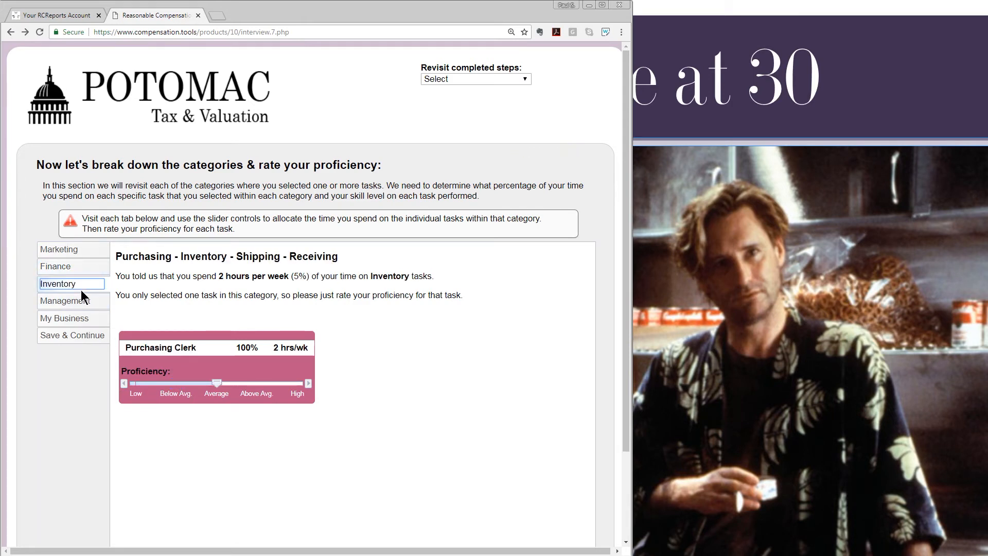
pyautogui.click(82, 305)
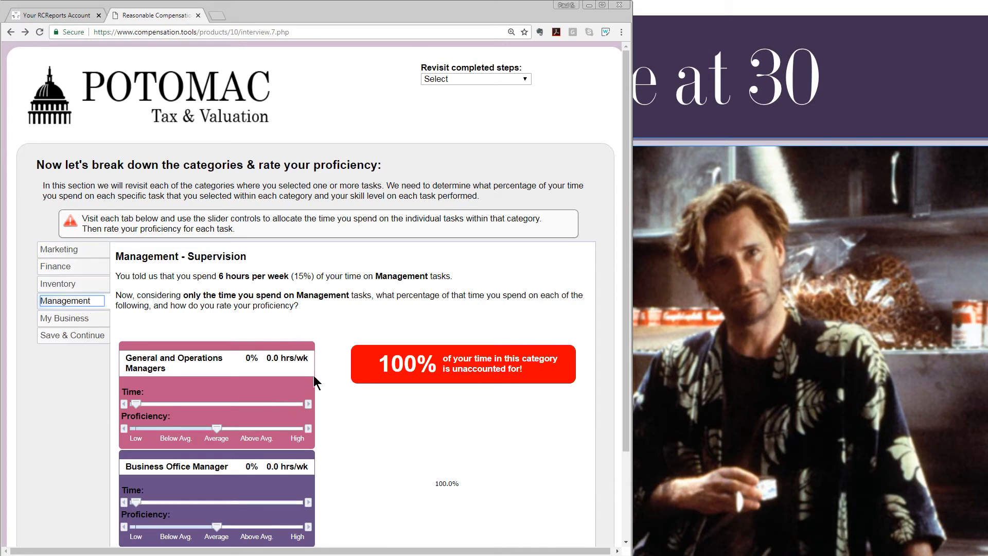
# Split Management time 50/50 between its two tasks and rate Maintenance Mechanic and Concrete Finisher Above Avg.
pyautogui.moveTo(308, 405); pyautogui.dragTo(309, 405)
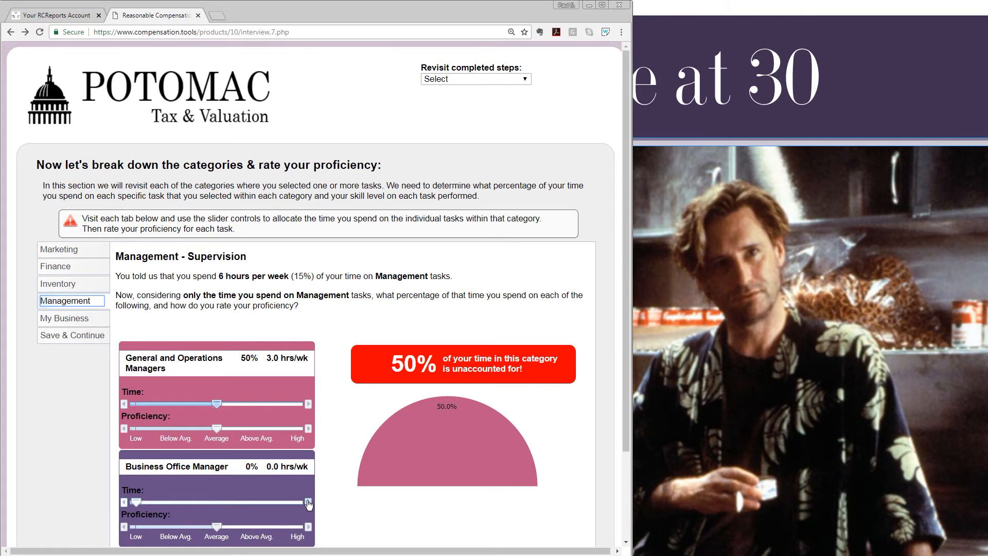
pyautogui.moveTo(309, 503); pyautogui.dragTo(308, 503)
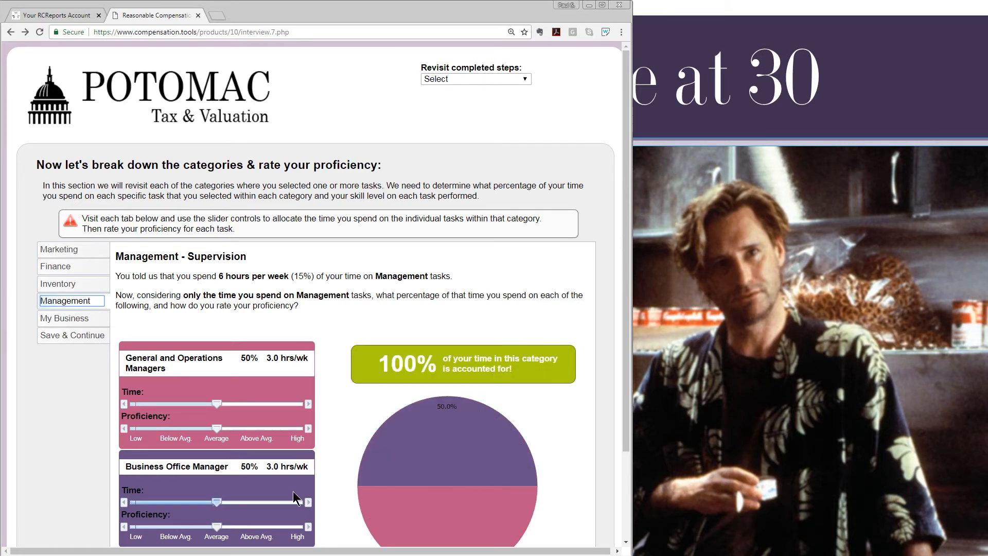
pyautogui.click(80, 319)
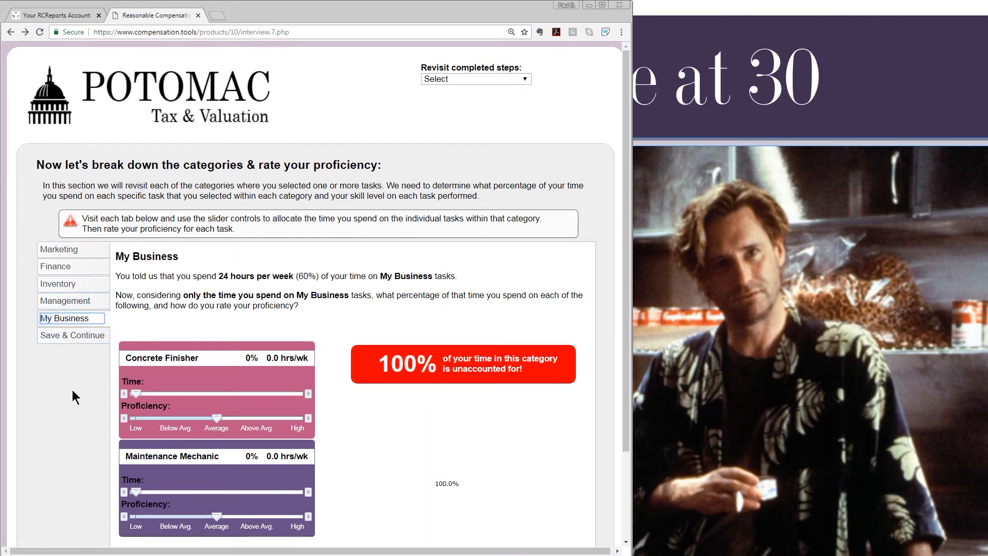
pyautogui.click(253, 516)
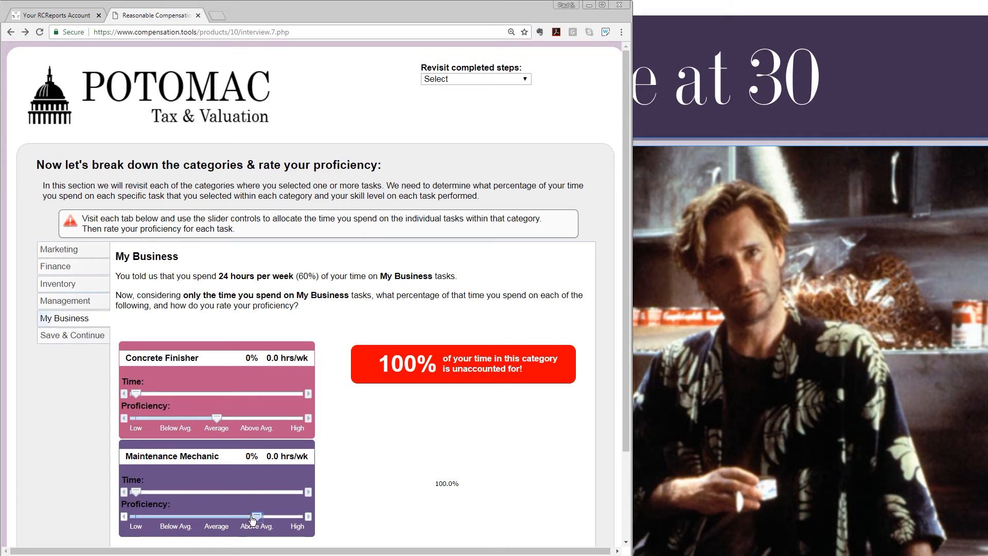
pyautogui.click(254, 419)
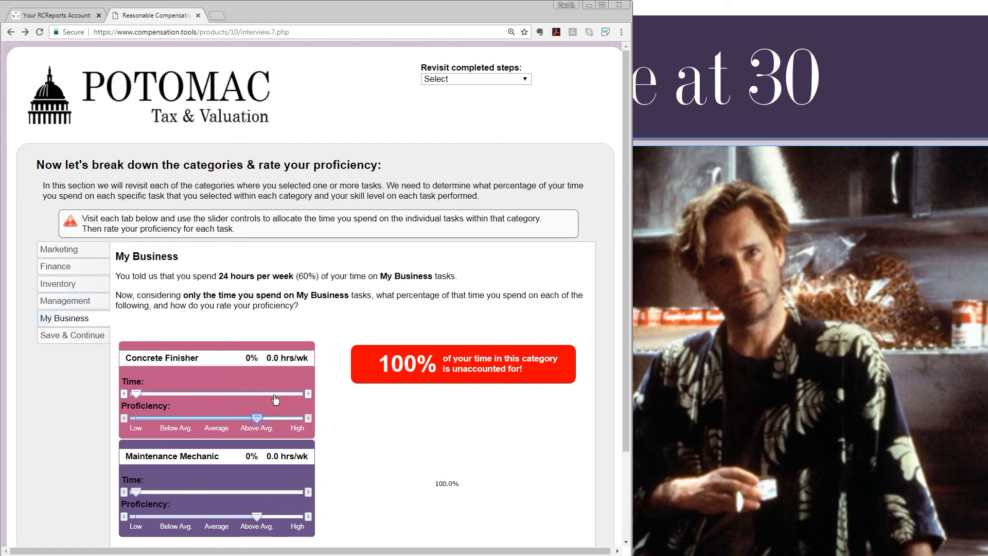
# Give Concrete Finisher and Maintenance Mechanic 50% of My Business time each and save.
pyautogui.click(221, 396)
pyautogui.click(126, 405)
pyautogui.click(126, 405)
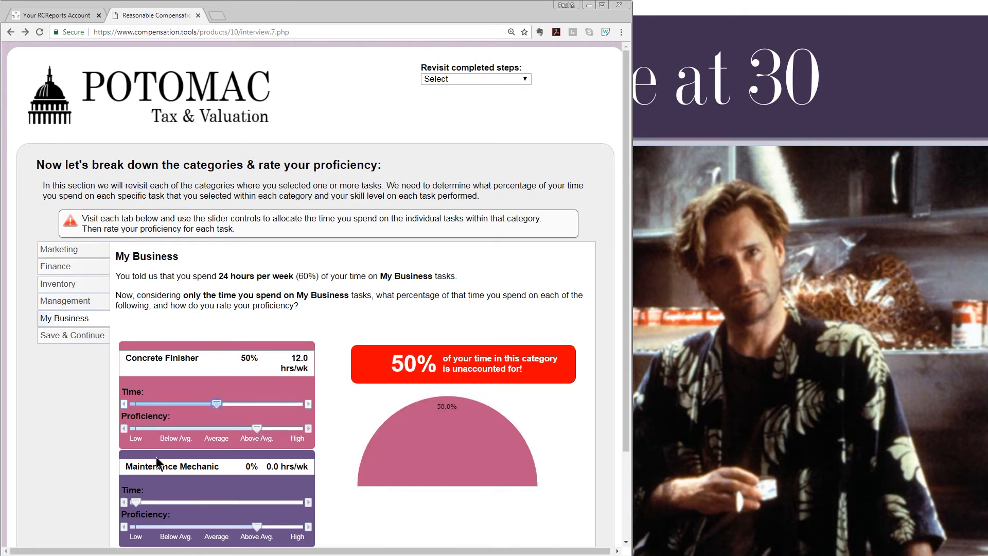
pyautogui.click(294, 503)
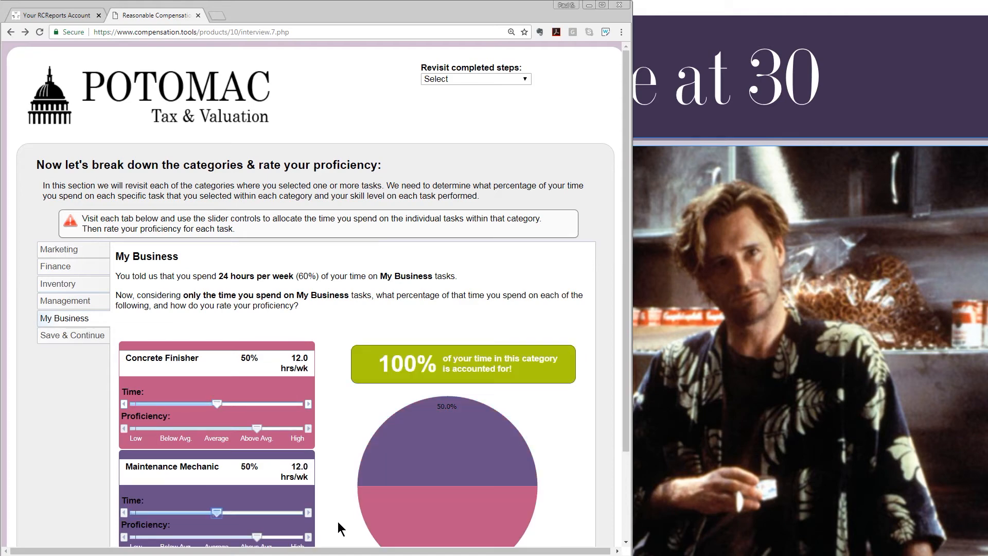
pyautogui.scroll(-1, 339, 523)
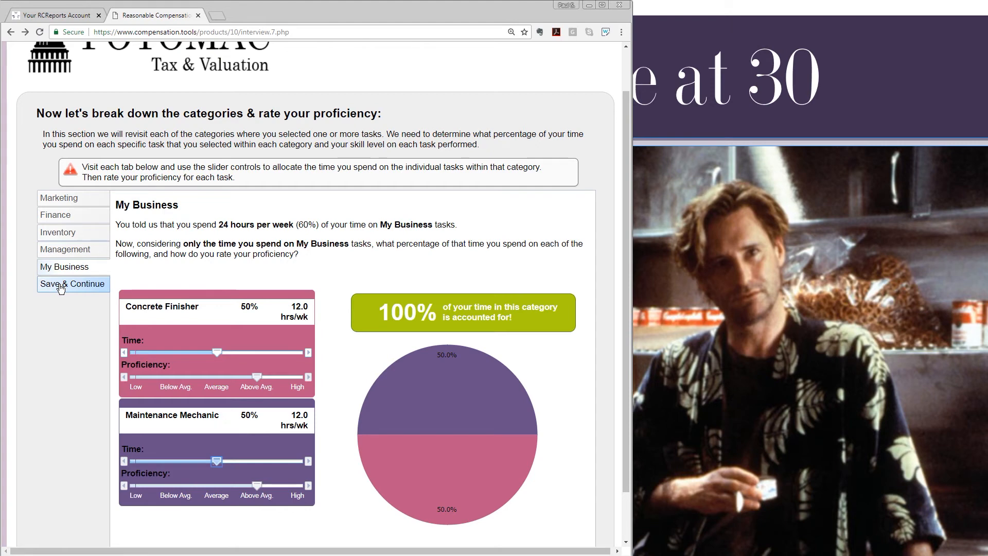
pyautogui.click(61, 285)
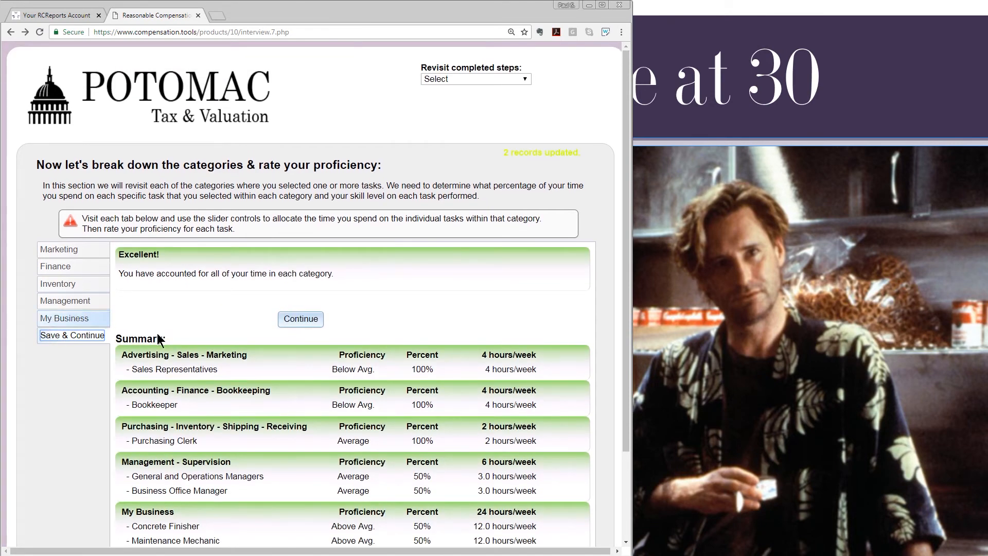
# Generate the updated draft report showing $70,422 and scroll past its pie charts to the task tables.
pyautogui.click(304, 322)
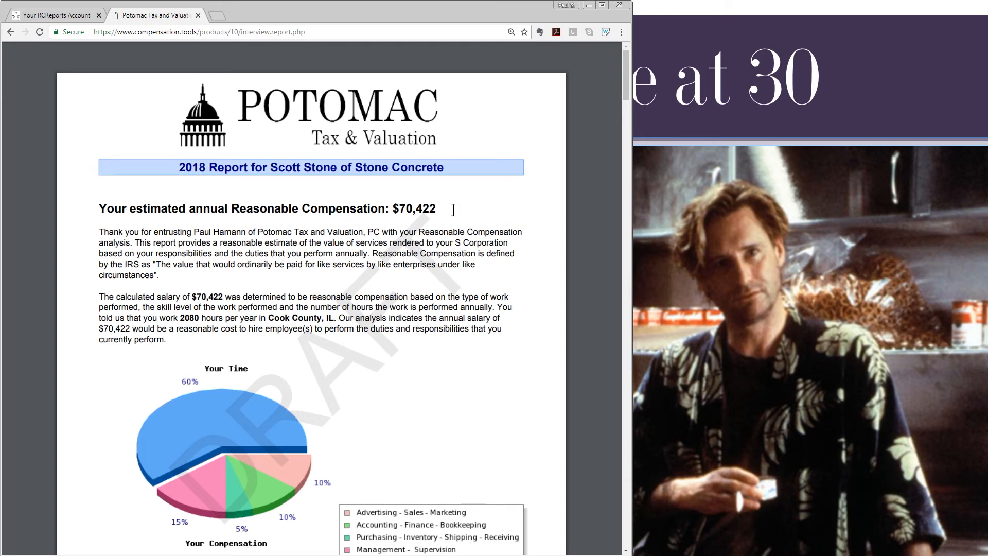
pyautogui.scroll(-13, 589, 317)
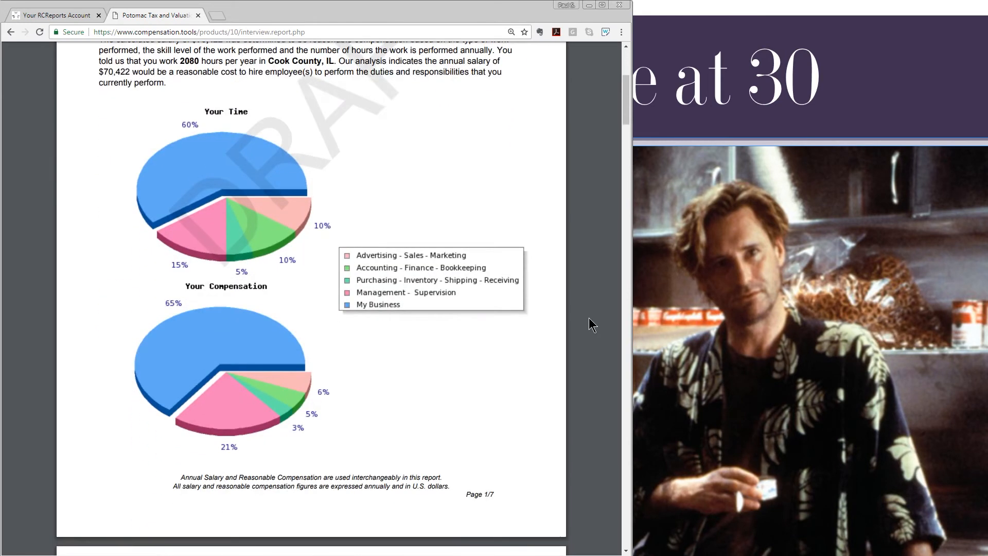
pyautogui.scroll(-4, 589, 317)
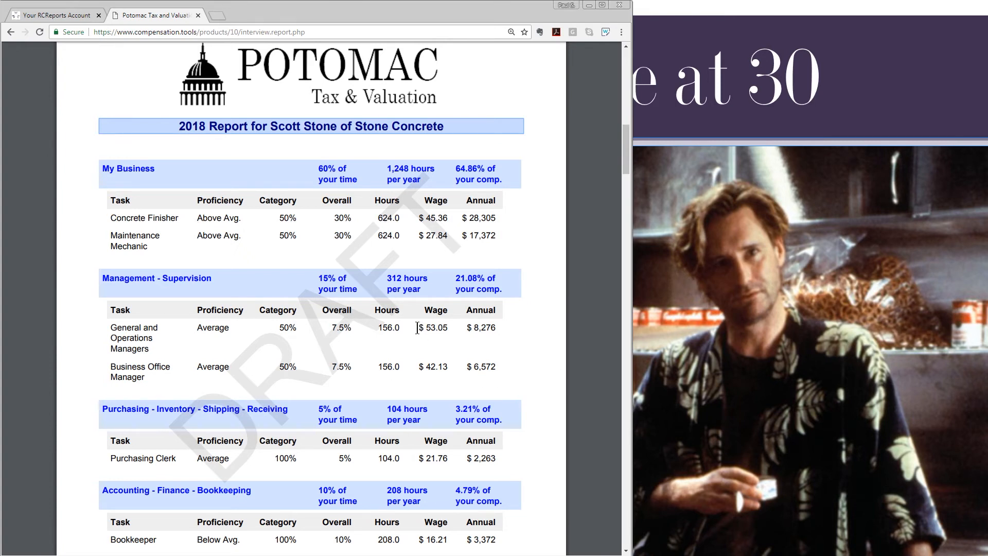
pyautogui.moveTo(418, 328); pyautogui.dragTo(449, 329)
pyautogui.click(597, 351)
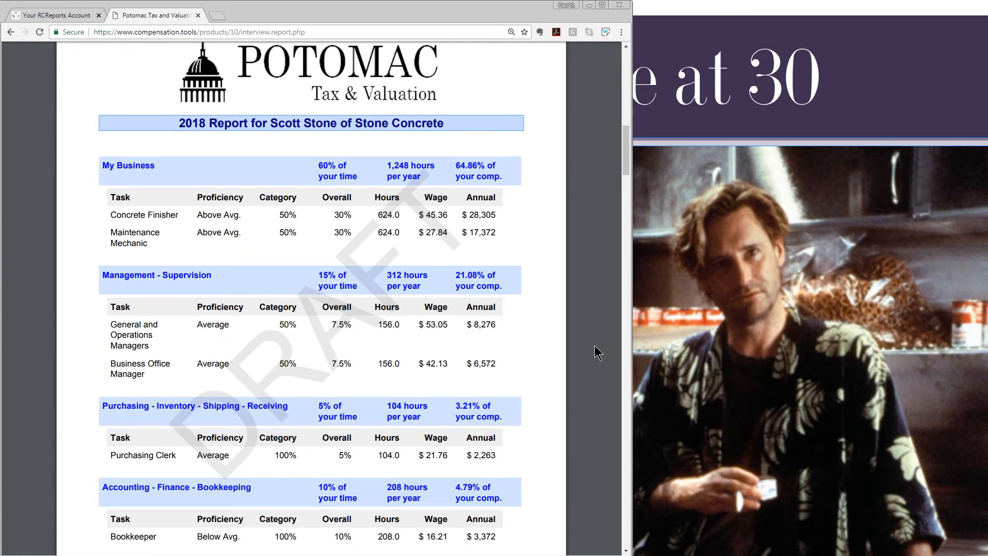
# Scroll the report down to Appendix B's sample minutes setting the $70,422 salary and the Disclaimer Notice.
pyautogui.scroll(-10, 597, 351)
pyautogui.scroll(-4, 591, 349)
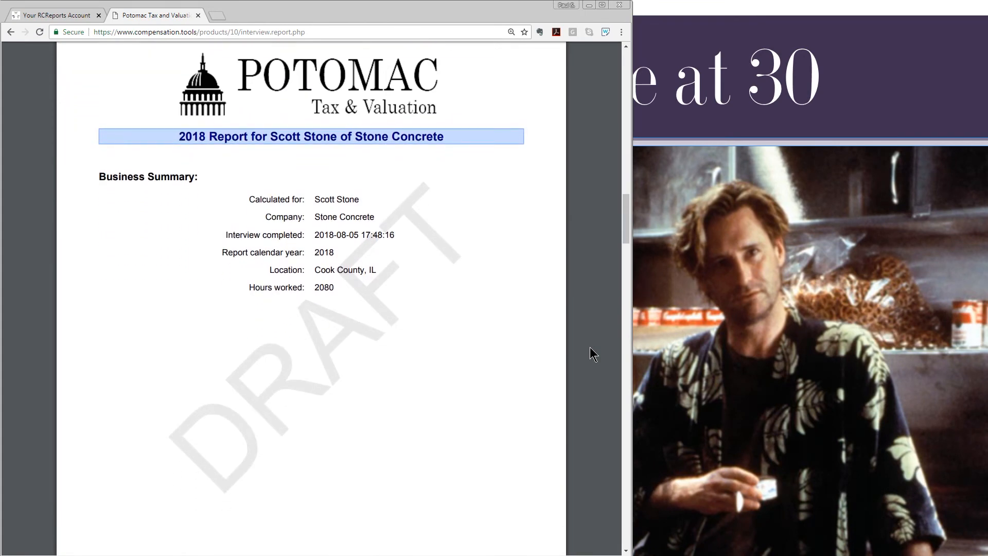
pyautogui.scroll(-9, 590, 348)
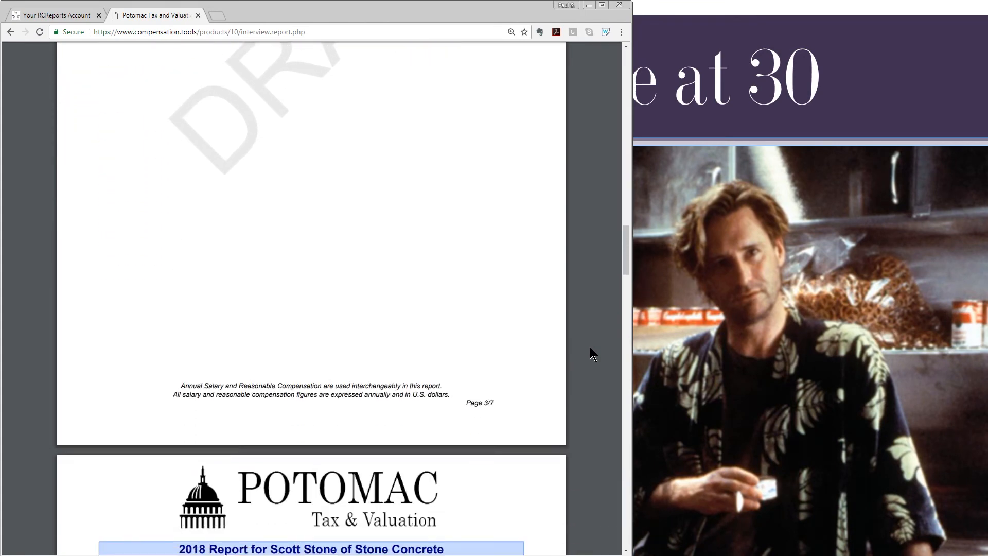
pyautogui.scroll(-4, 590, 348)
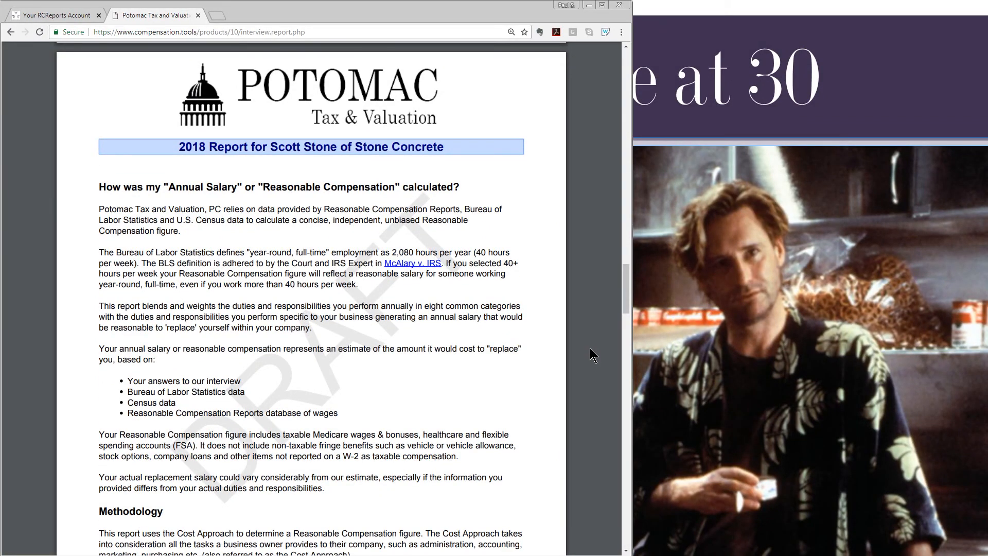
pyautogui.scroll(-3, 590, 348)
pyautogui.scroll(-1, 590, 349)
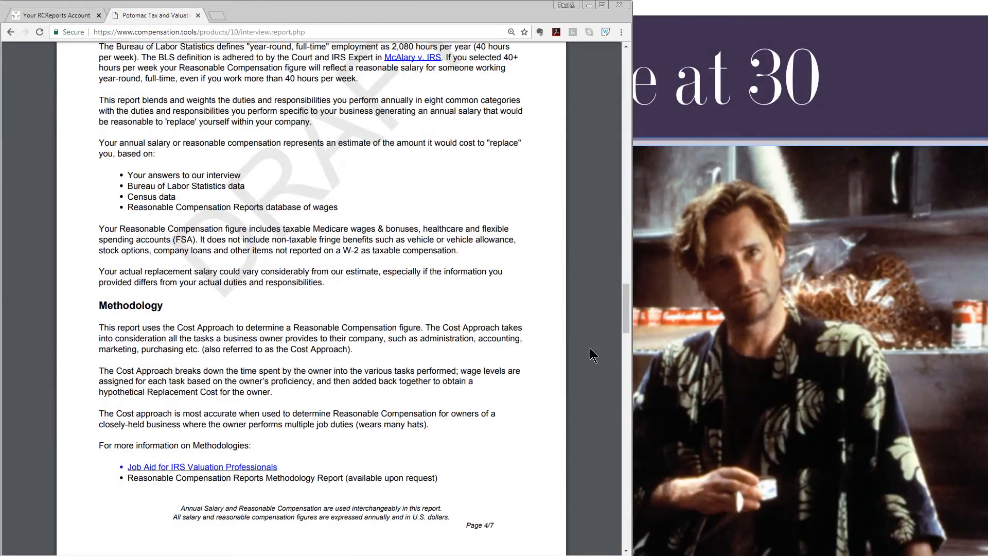
pyautogui.scroll(-9, 590, 348)
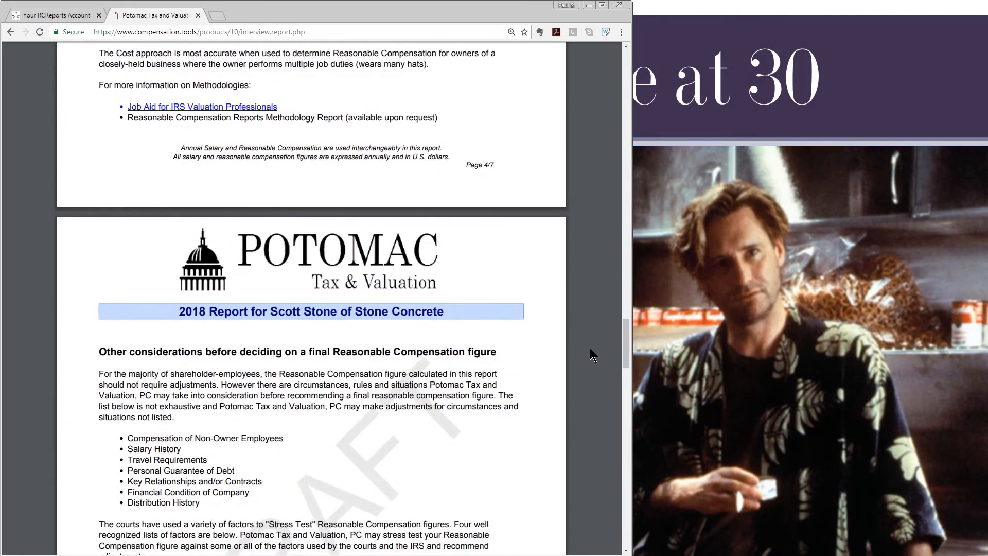
pyautogui.scroll(-3, 590, 347)
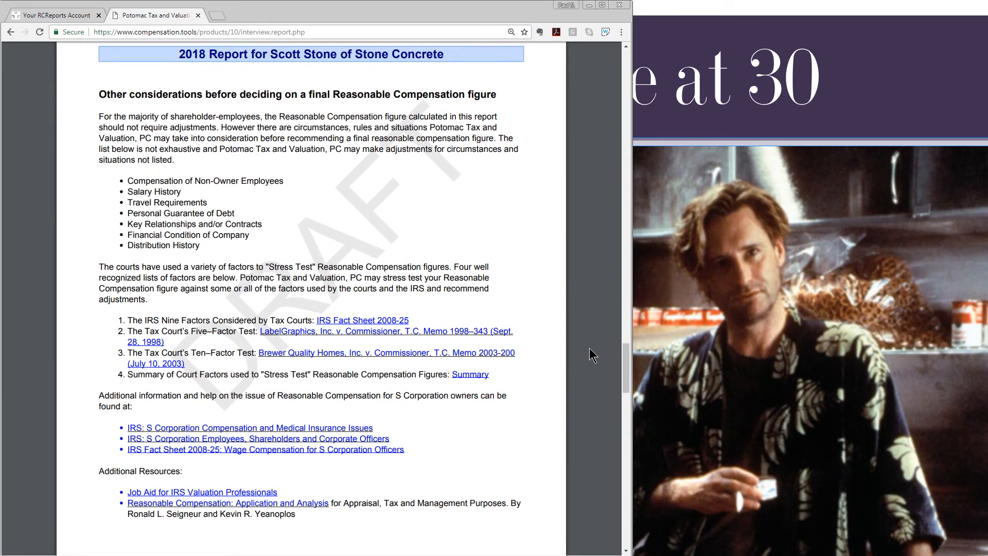
pyautogui.scroll(-9, 590, 349)
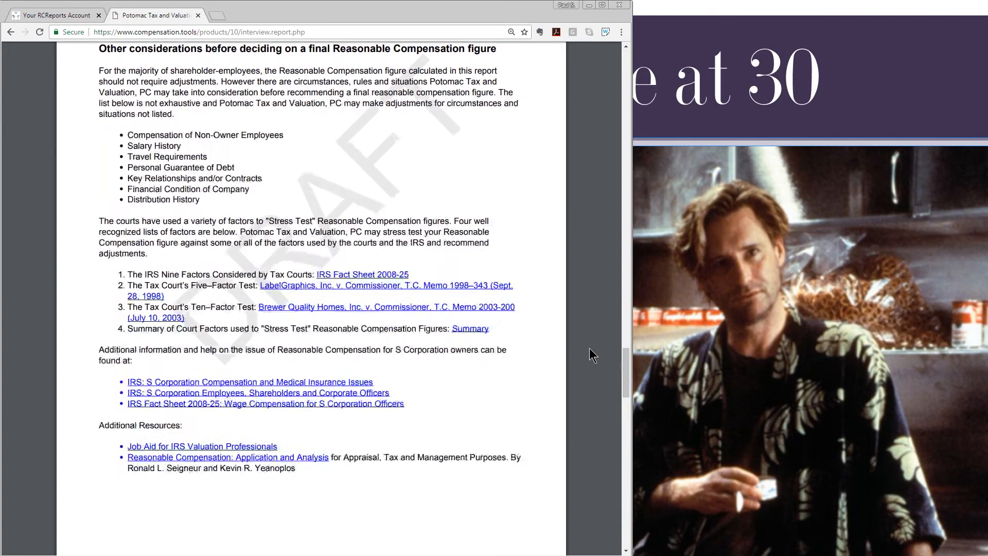
pyautogui.scroll(-4, 591, 350)
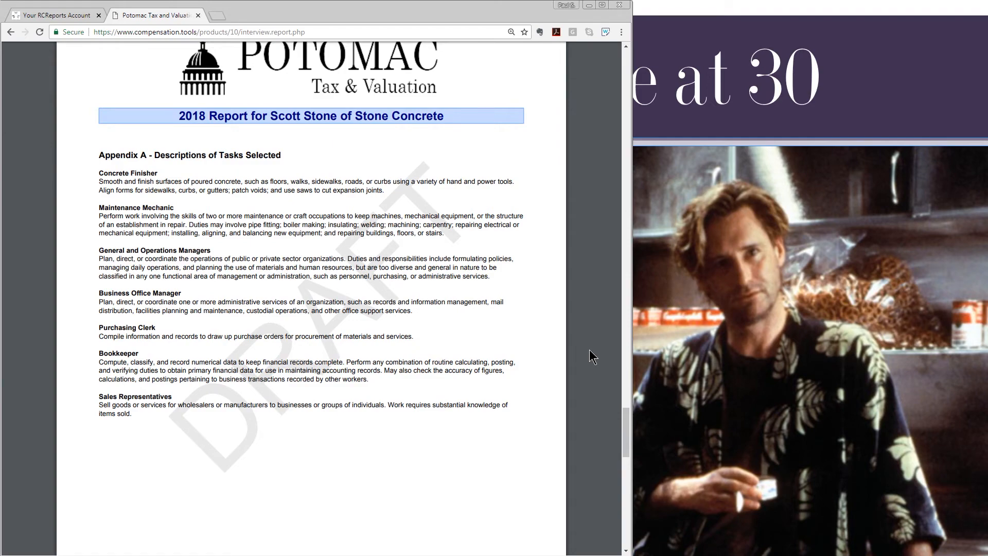
pyautogui.scroll(-10, 592, 357)
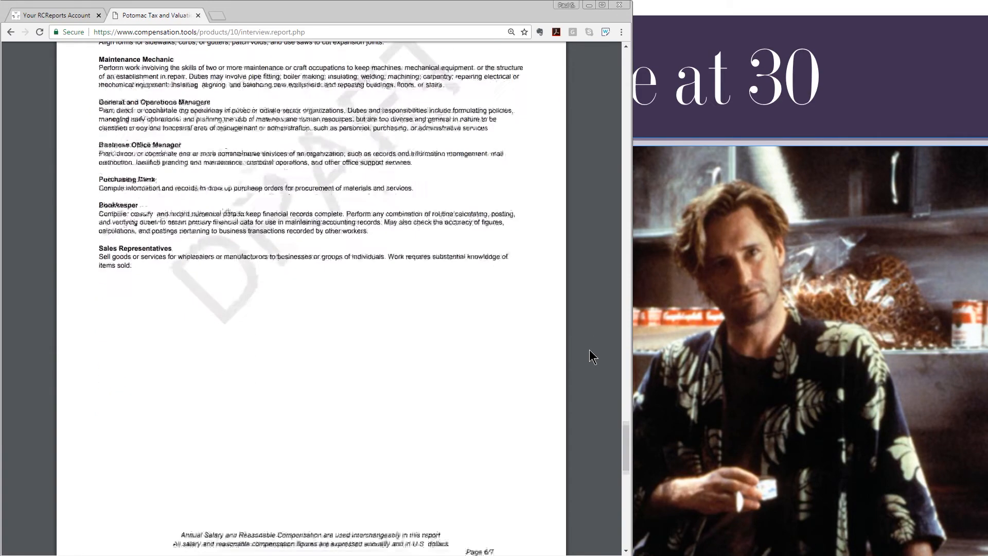
pyautogui.scroll(-3, 592, 357)
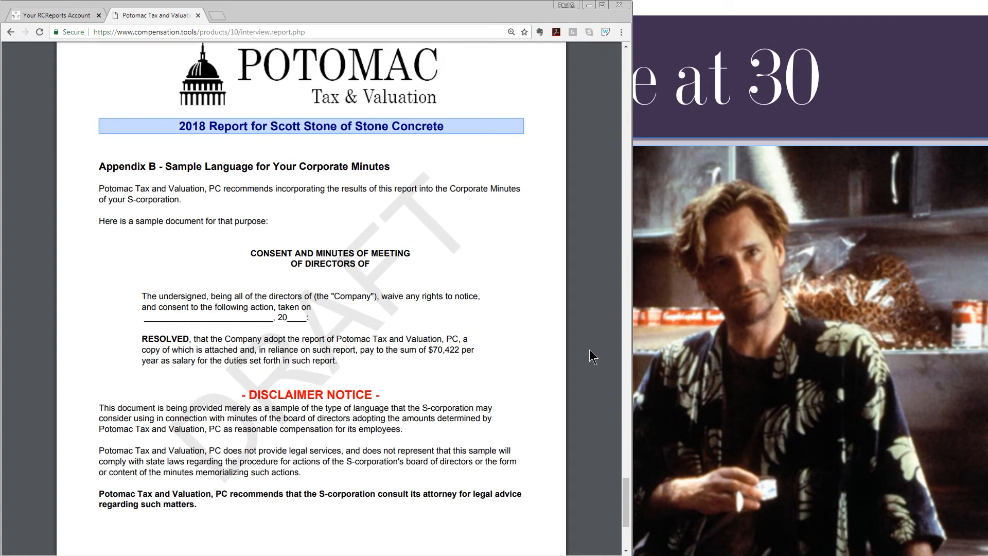
# Reopen the Stone Concrete 2018 S Corp Compliance Report interview via Options > Edit Interview.
pyautogui.moveTo(626, 498); pyautogui.dragTo(625, 61)
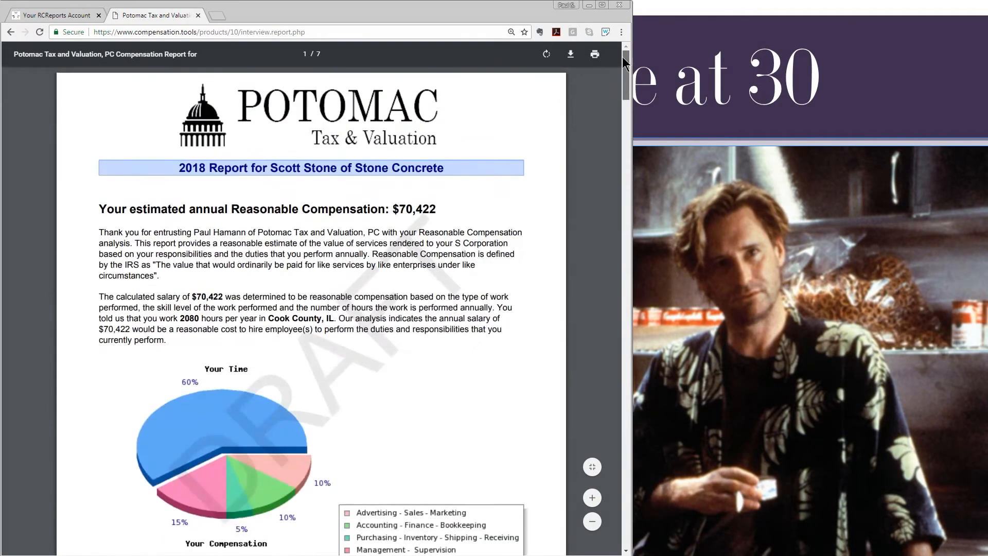
pyautogui.click(58, 16)
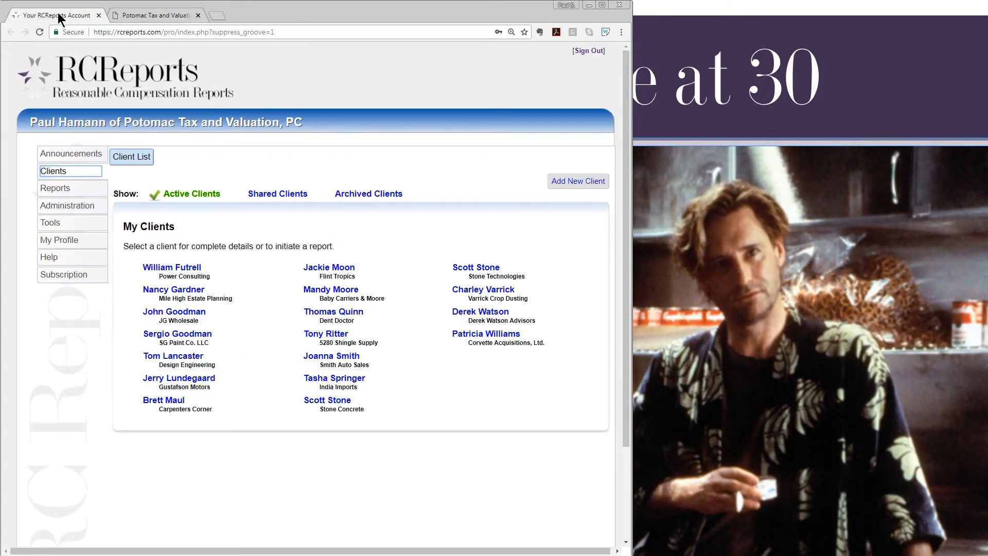
pyautogui.click(326, 401)
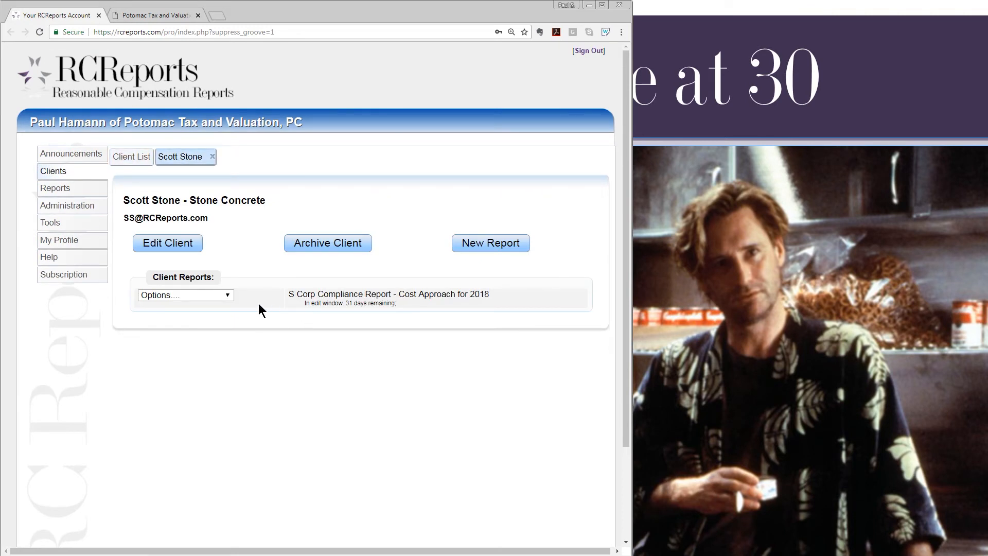
pyautogui.click(228, 294)
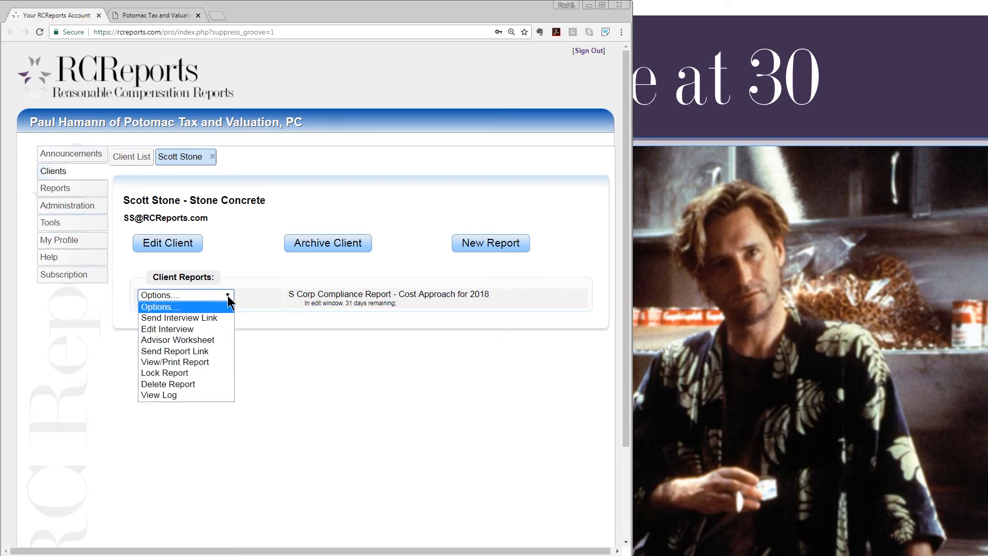
pyautogui.click(218, 328)
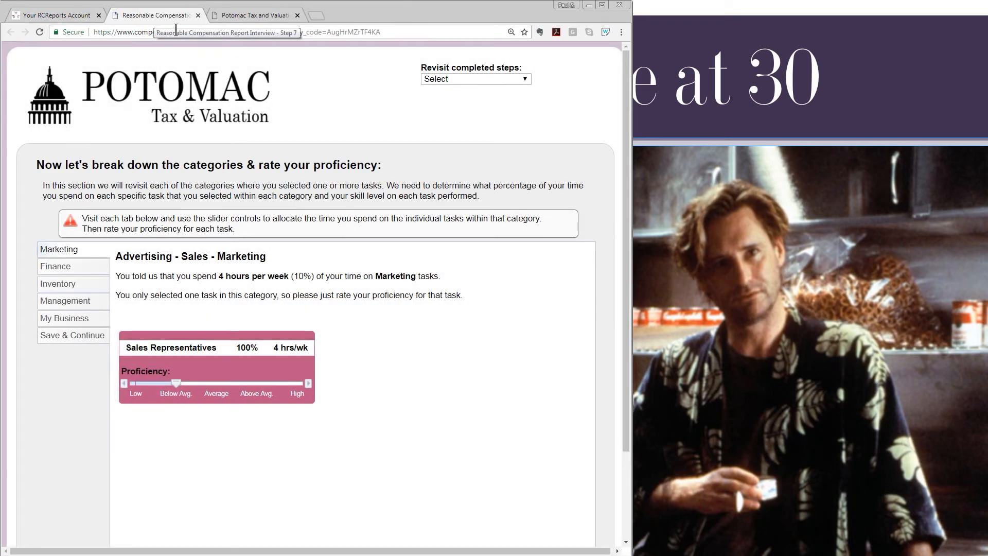
# Revisit Standard Tasks, untick General and Operations Managers under Management, and continue the interview.
pyautogui.click(526, 80)
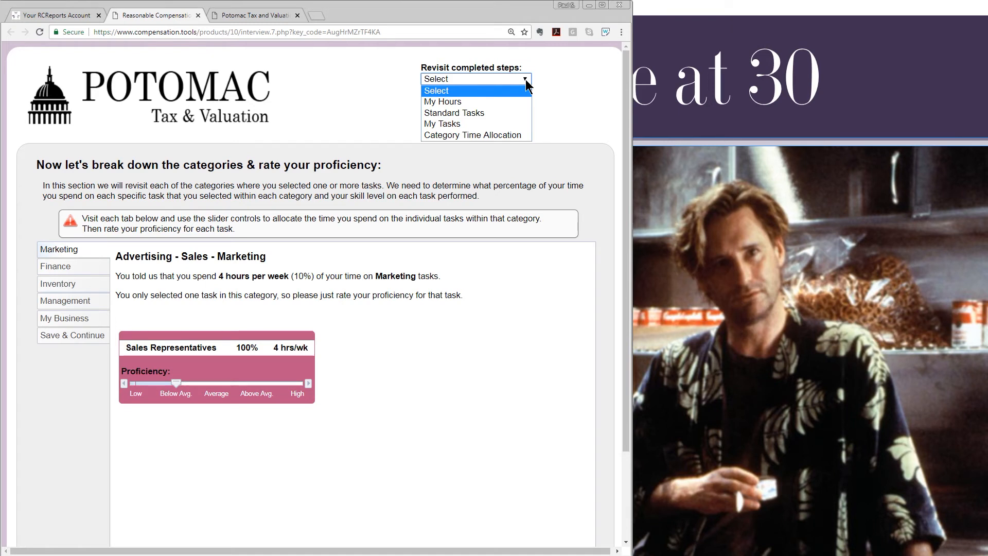
pyautogui.click(511, 113)
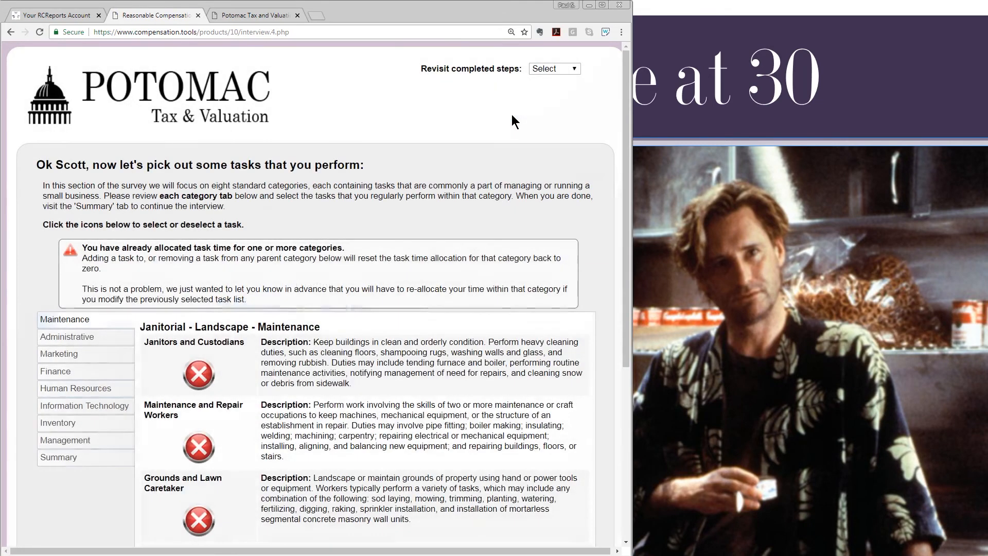
pyautogui.click(99, 445)
pyautogui.click(199, 453)
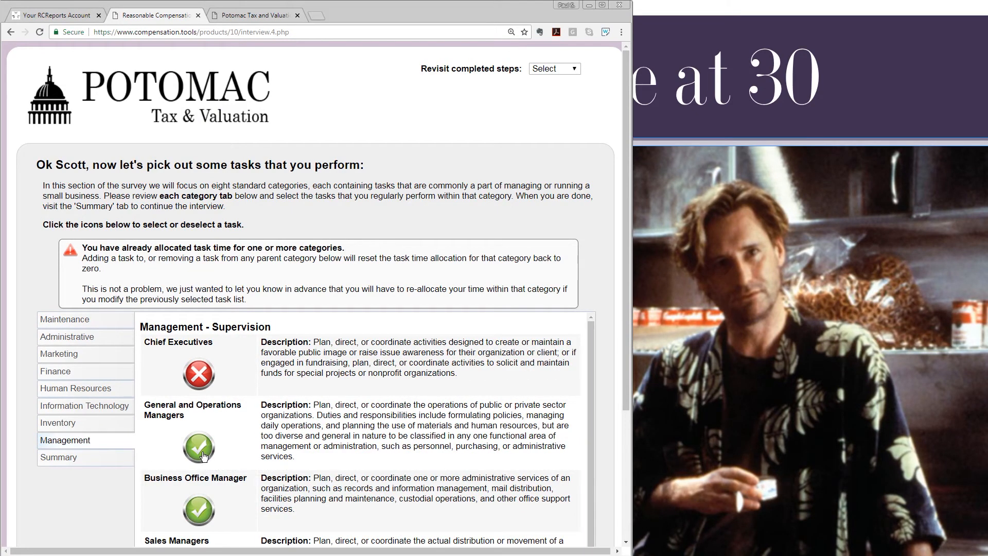
pyautogui.click(106, 462)
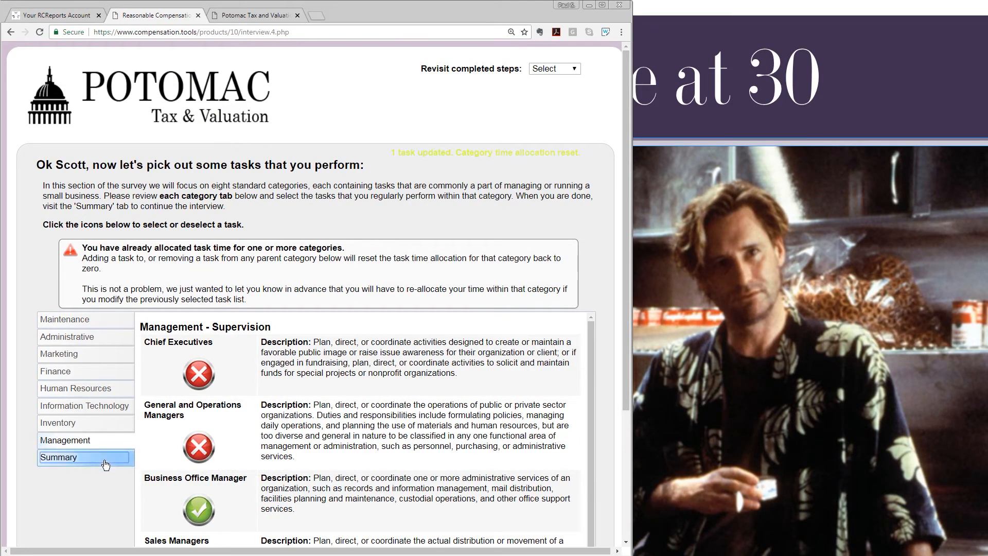
pyautogui.click(512, 342)
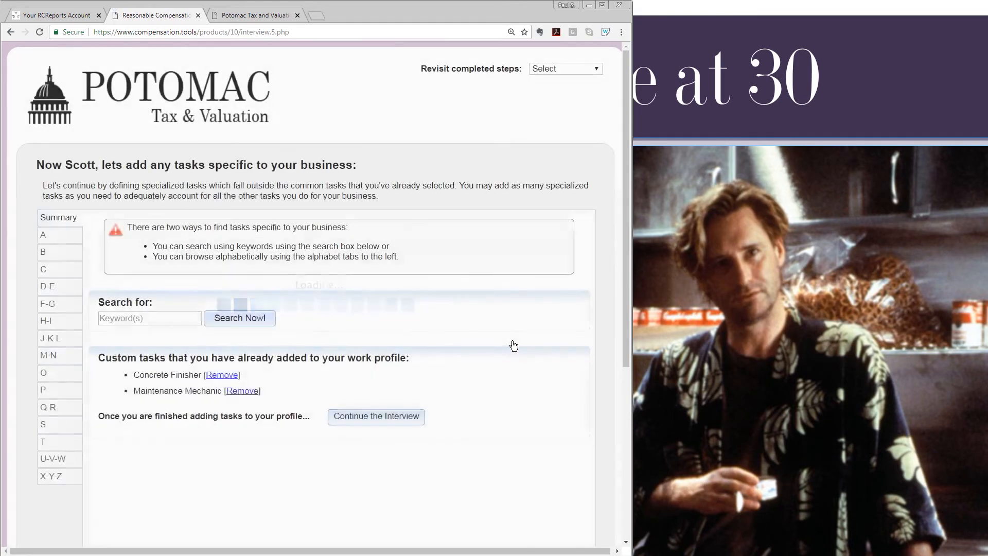
# Raise Management's time share back to 15% so all time totals 100%, then continue.
pyautogui.click(381, 425)
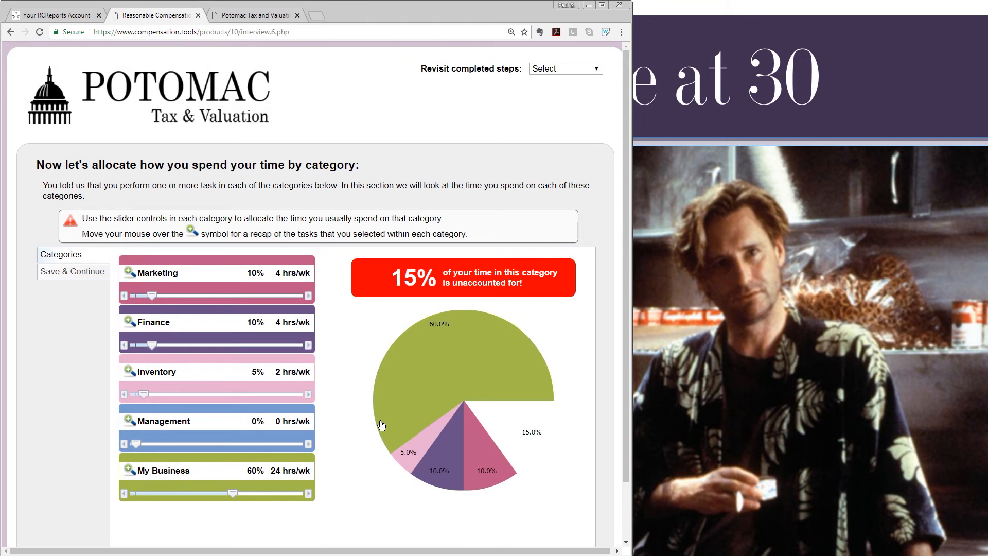
pyautogui.click(309, 444)
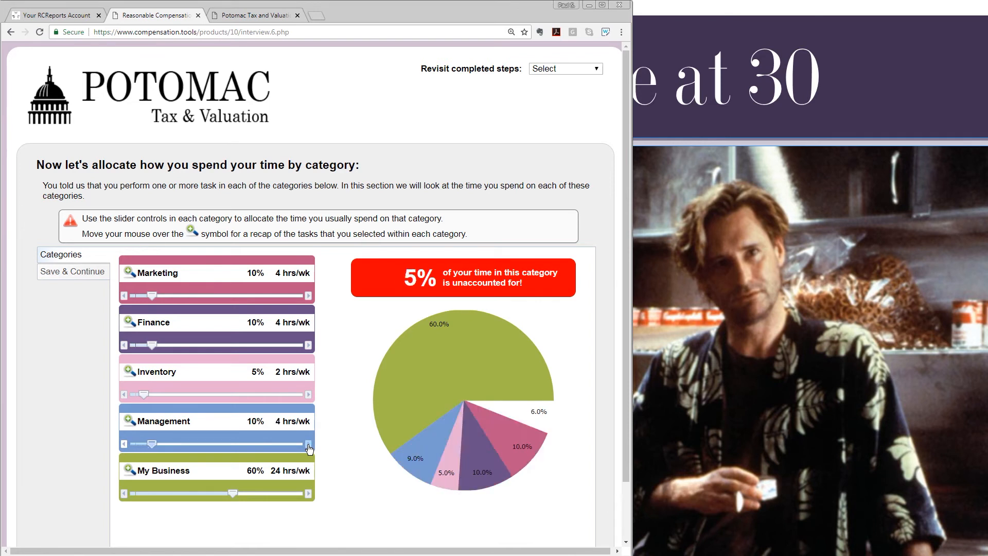
pyautogui.click(61, 271)
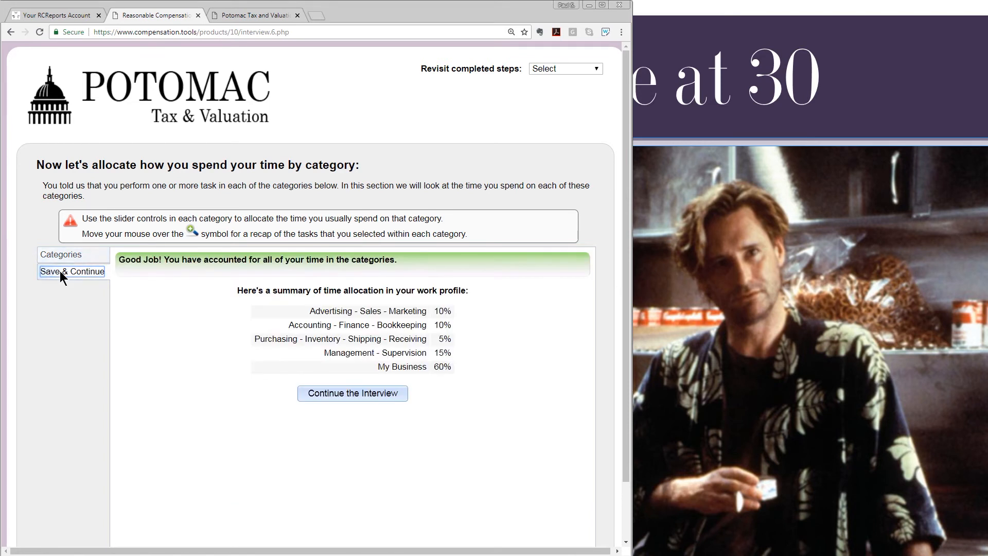
pyautogui.click(329, 394)
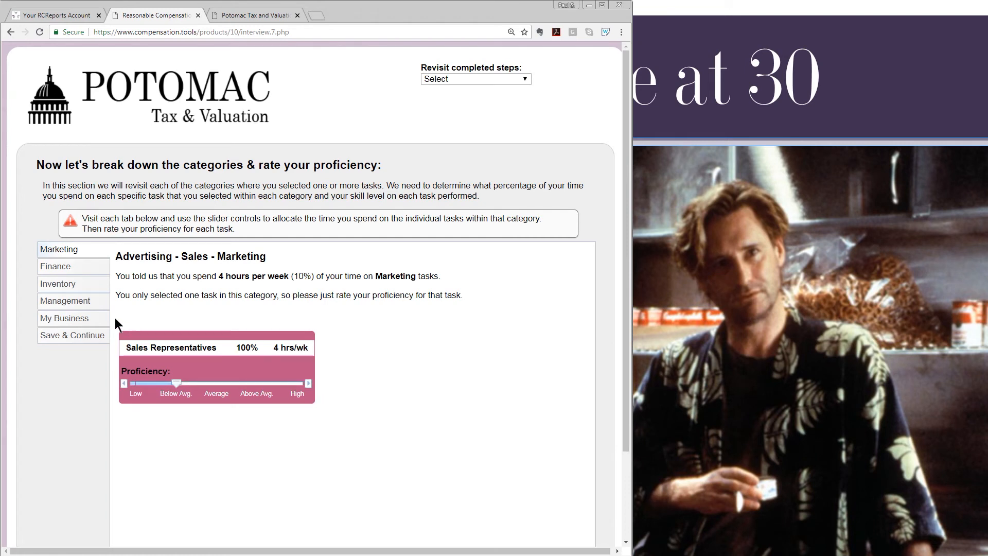
# Rate Business Office Manager Below Avg. and regenerate the report, now showing $65,486.
pyautogui.click(72, 301)
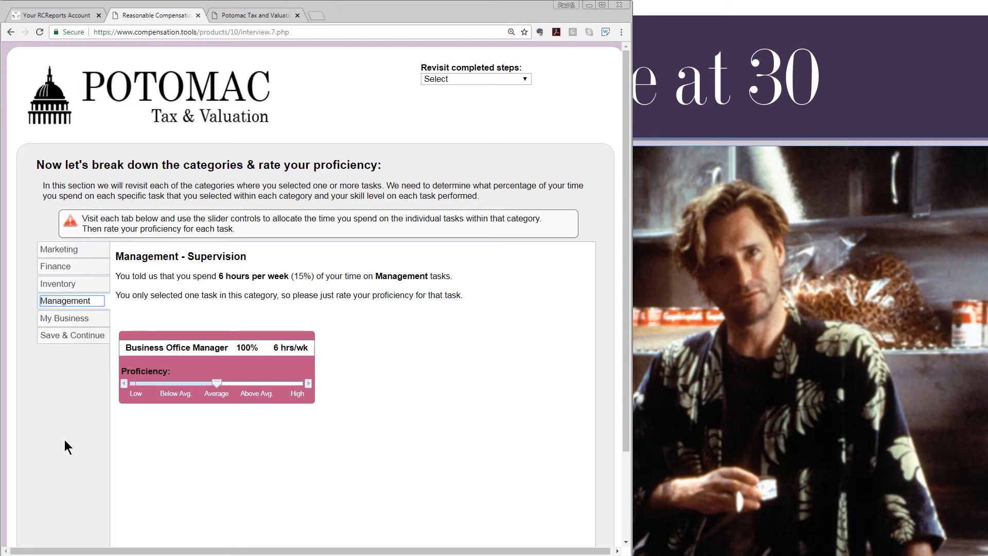
pyautogui.click(179, 385)
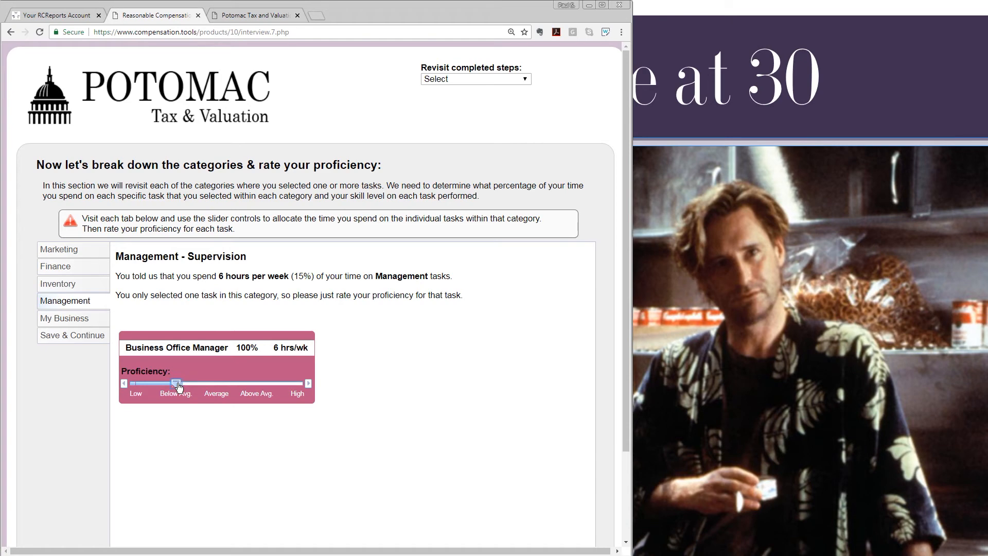
pyautogui.click(76, 339)
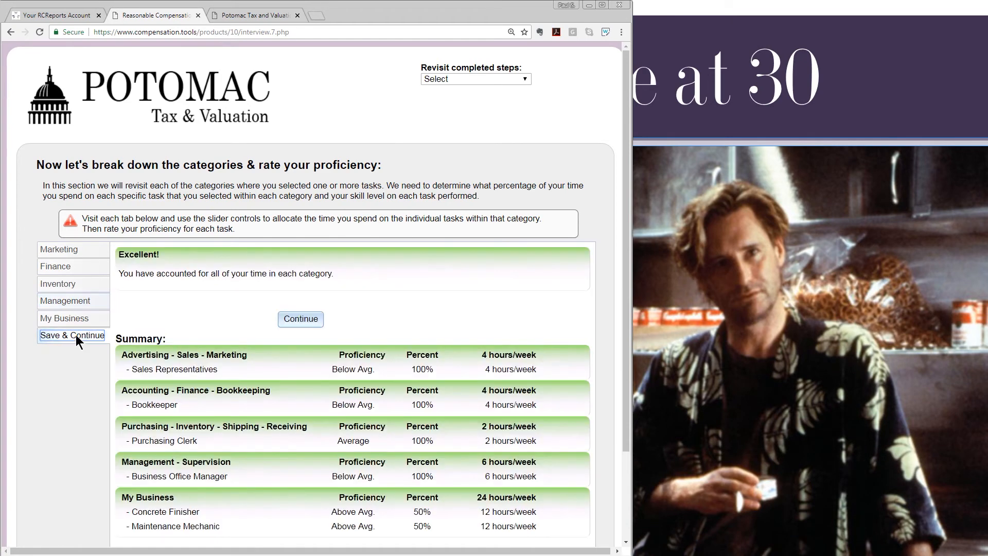
pyautogui.click(301, 320)
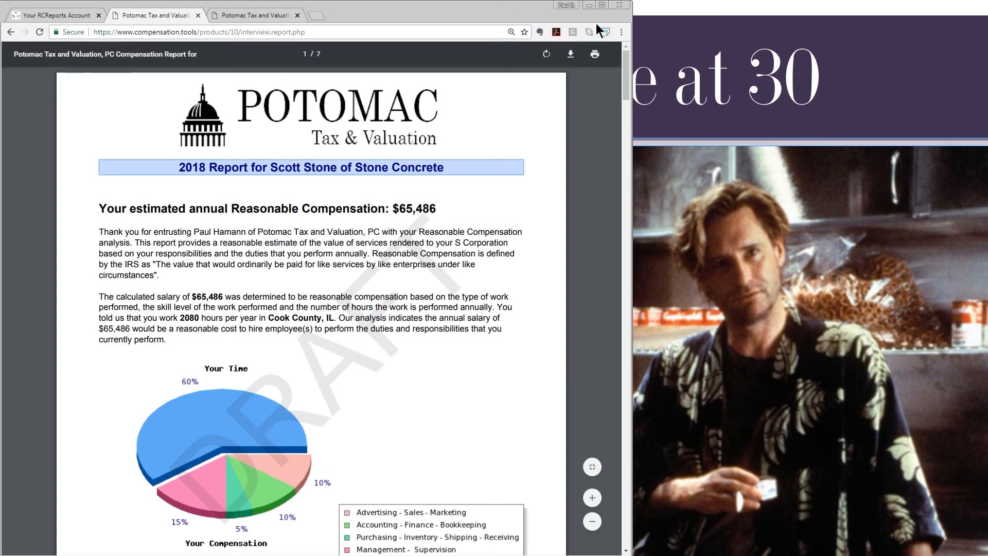
# Minimize the browser and advance to the owner-at-45 slide, revealing its '35 Employees' bullet.
pyautogui.click(589, 6)
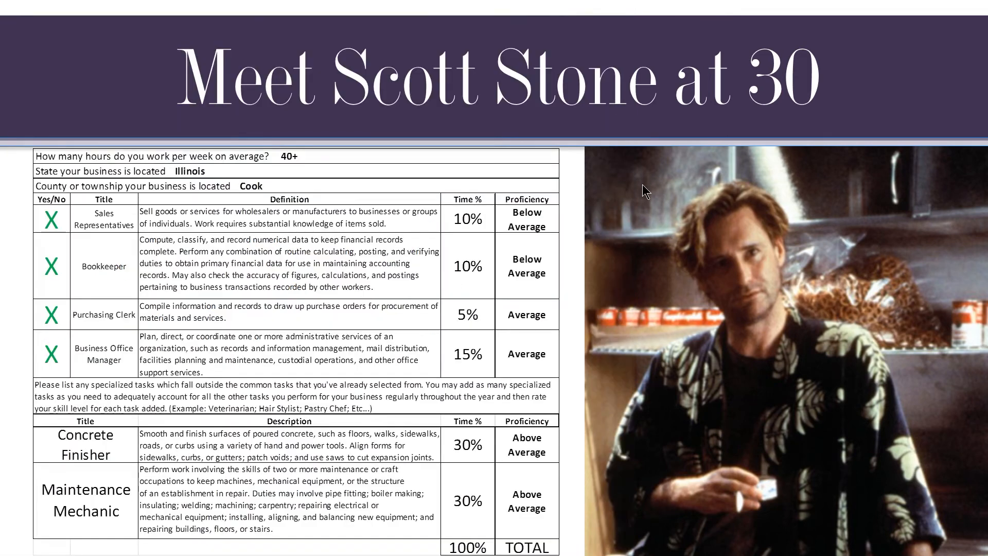
pyautogui.press('Right')
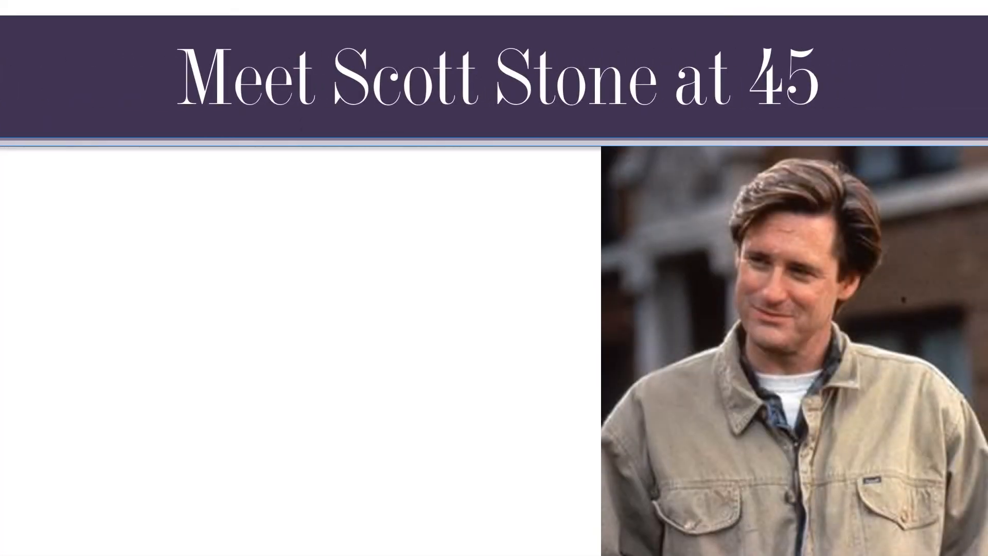
pyautogui.press('Right')
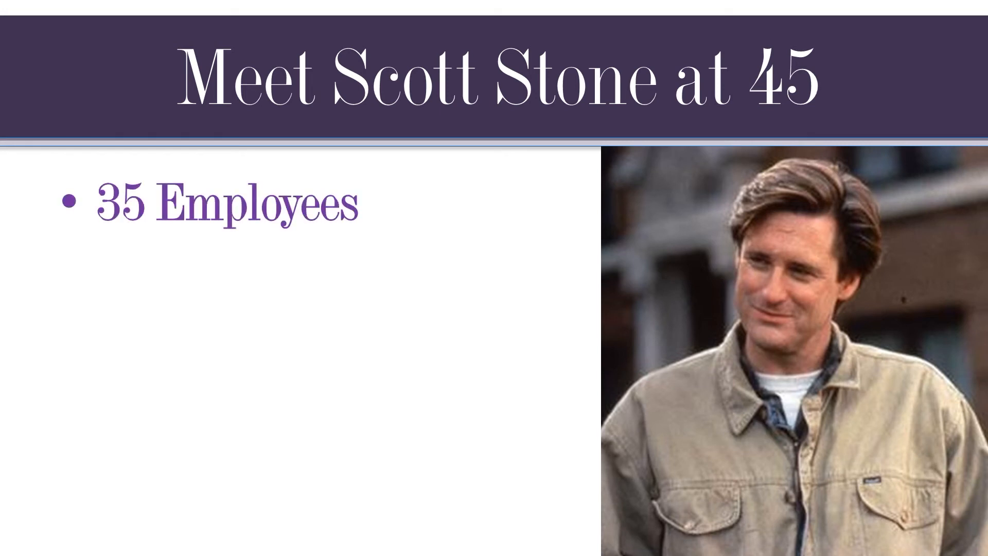